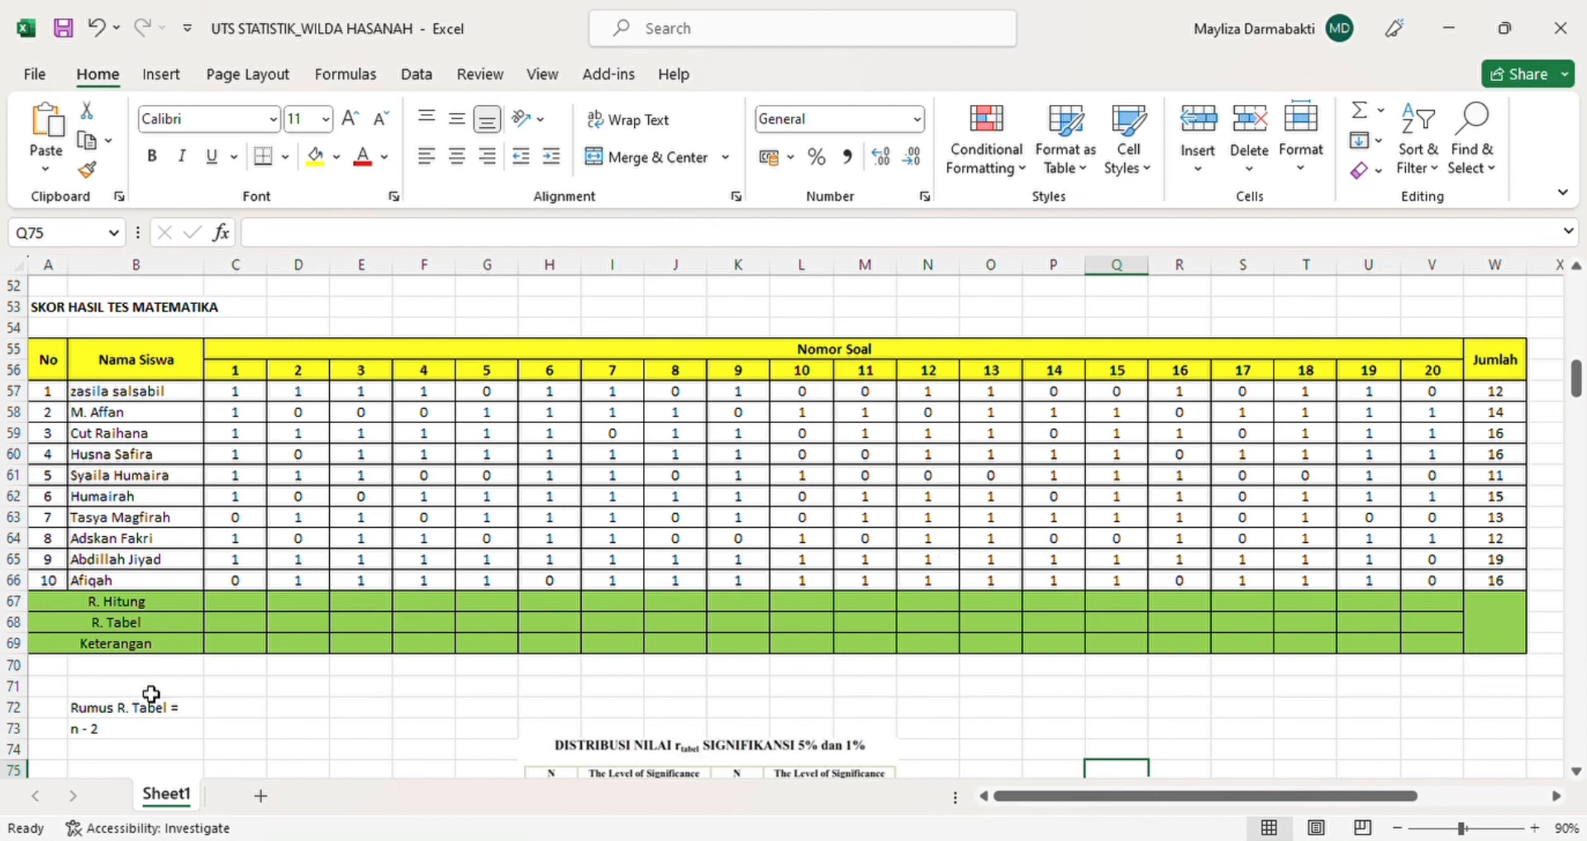
Calculate R. Hitung for question 1 in C67 with =CORREL(C57:C66;$W$57:$W$66) and fill the formula across to V67.
{"action": "left_click", "coordinate": [235, 601]}
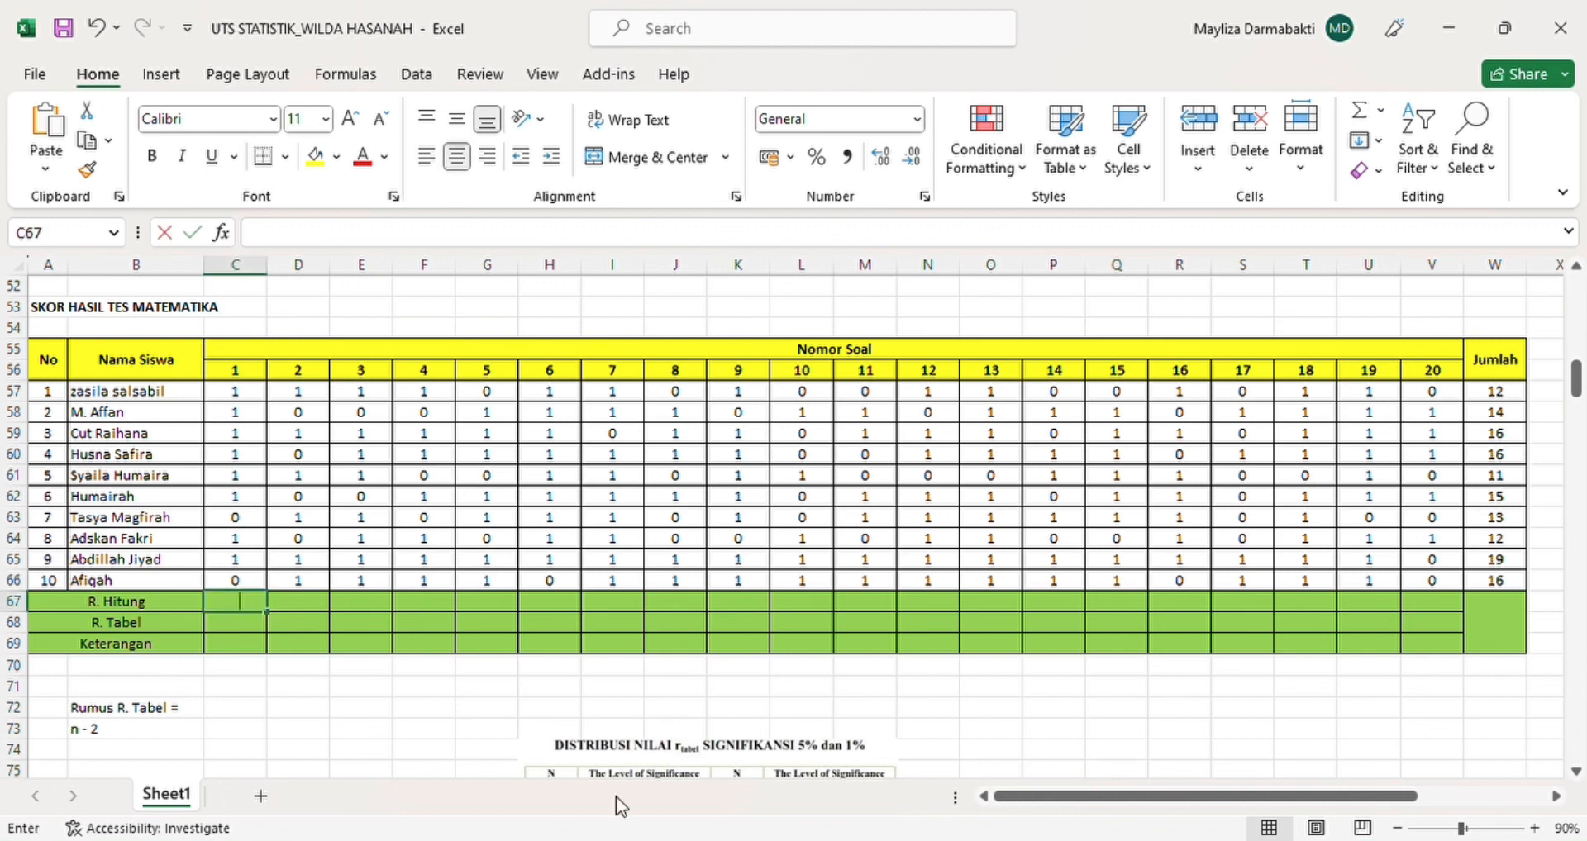
{"action": "type", "text": "="}
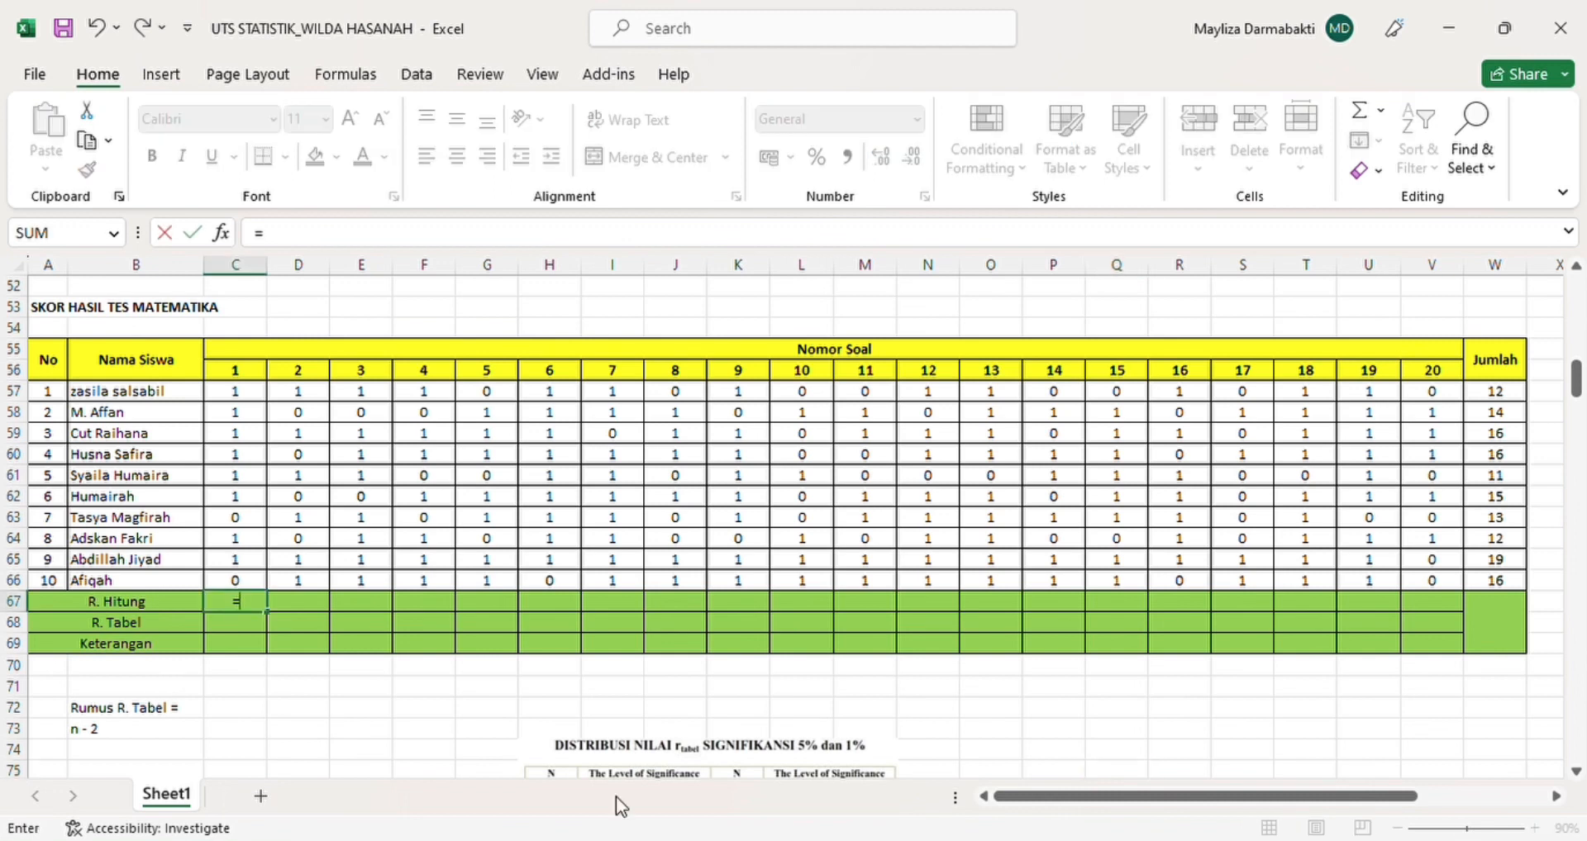
{"action": "type", "text": "CORR"}
{"action": "type", "text": "EL("}
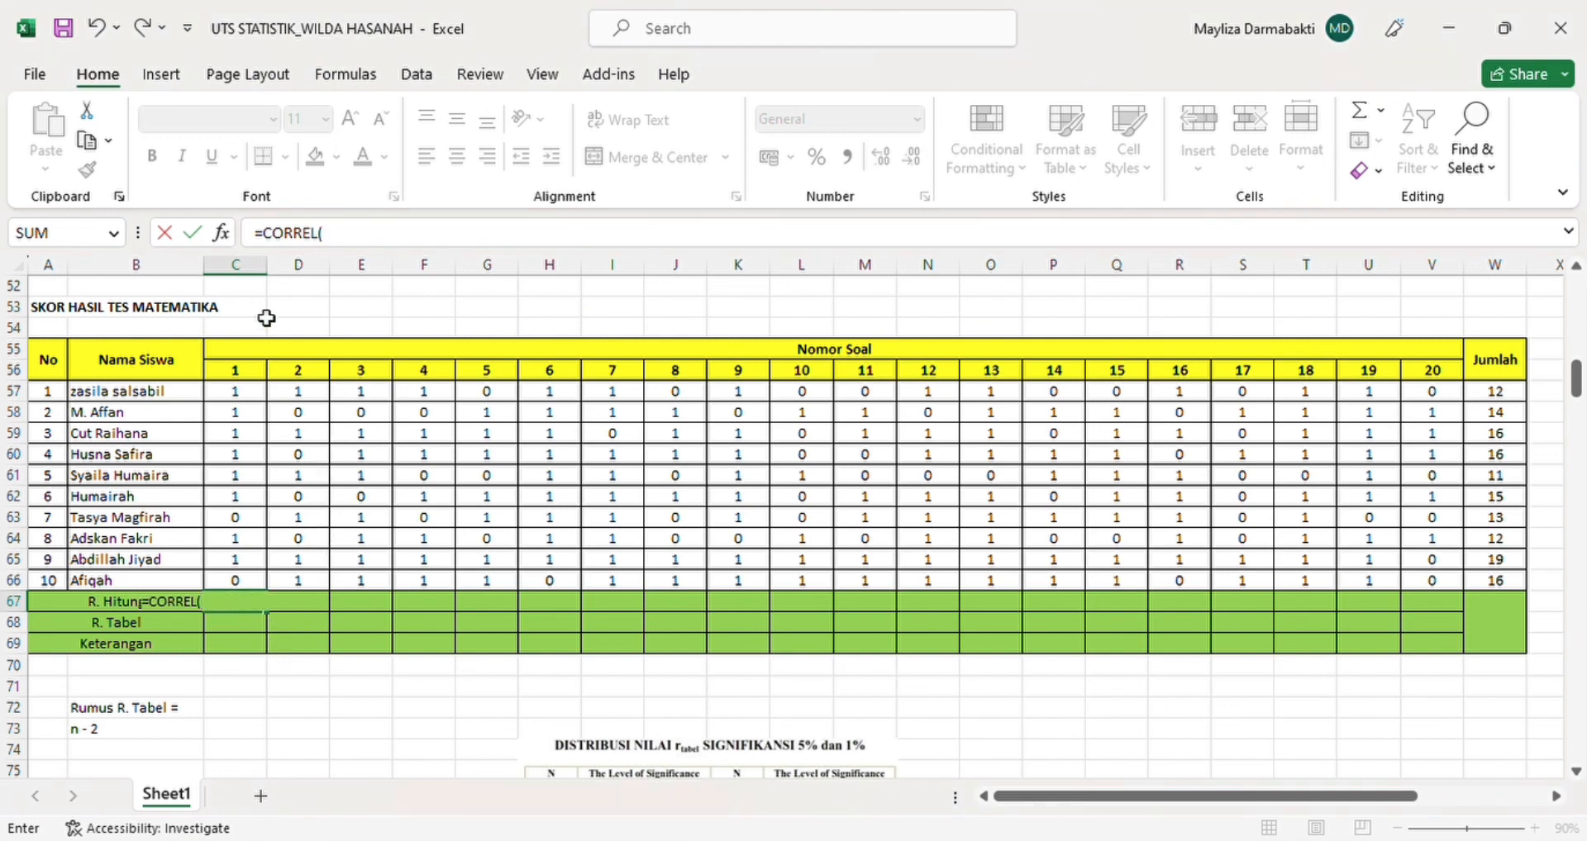
{"action": "left_click", "coordinate": [220, 233]}
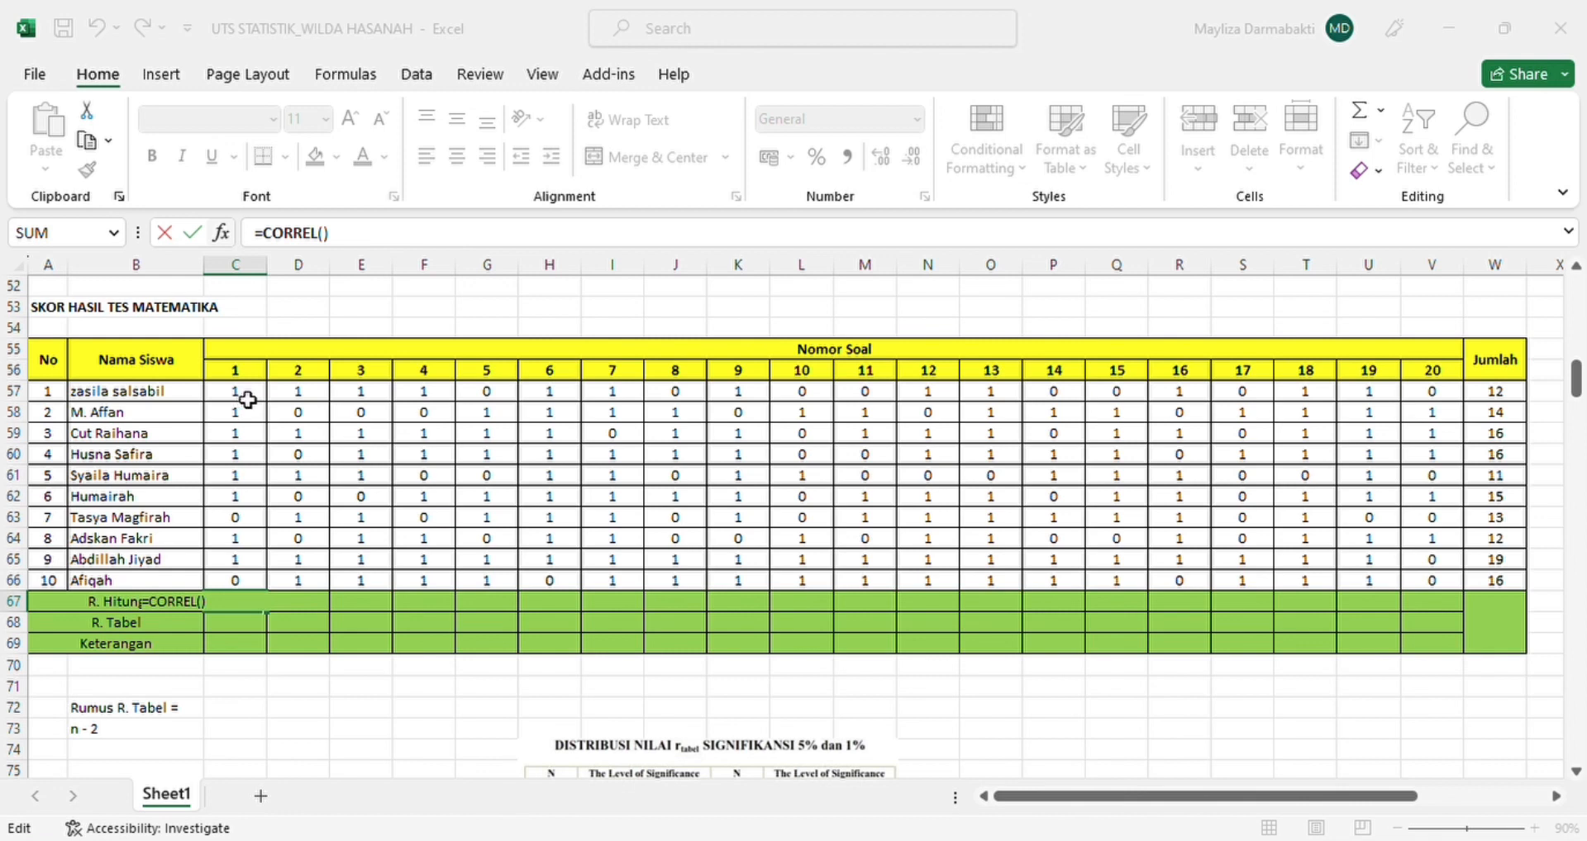
{"action": "left_click_drag", "start_coordinate": [248, 400], "coordinate": [238, 586]}
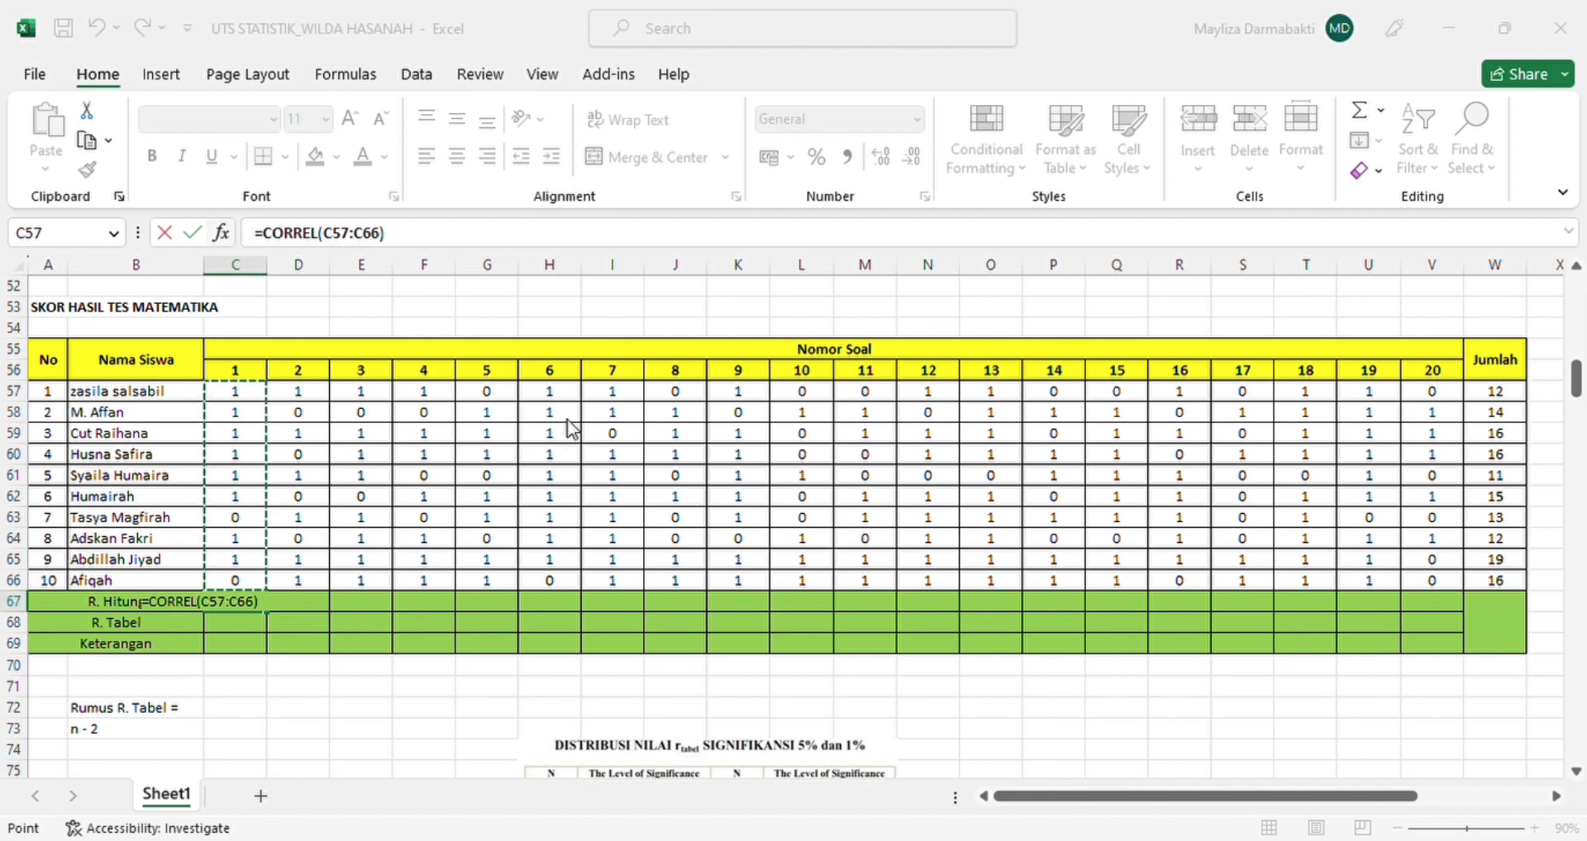
{"action": "key", "text": "F2"}
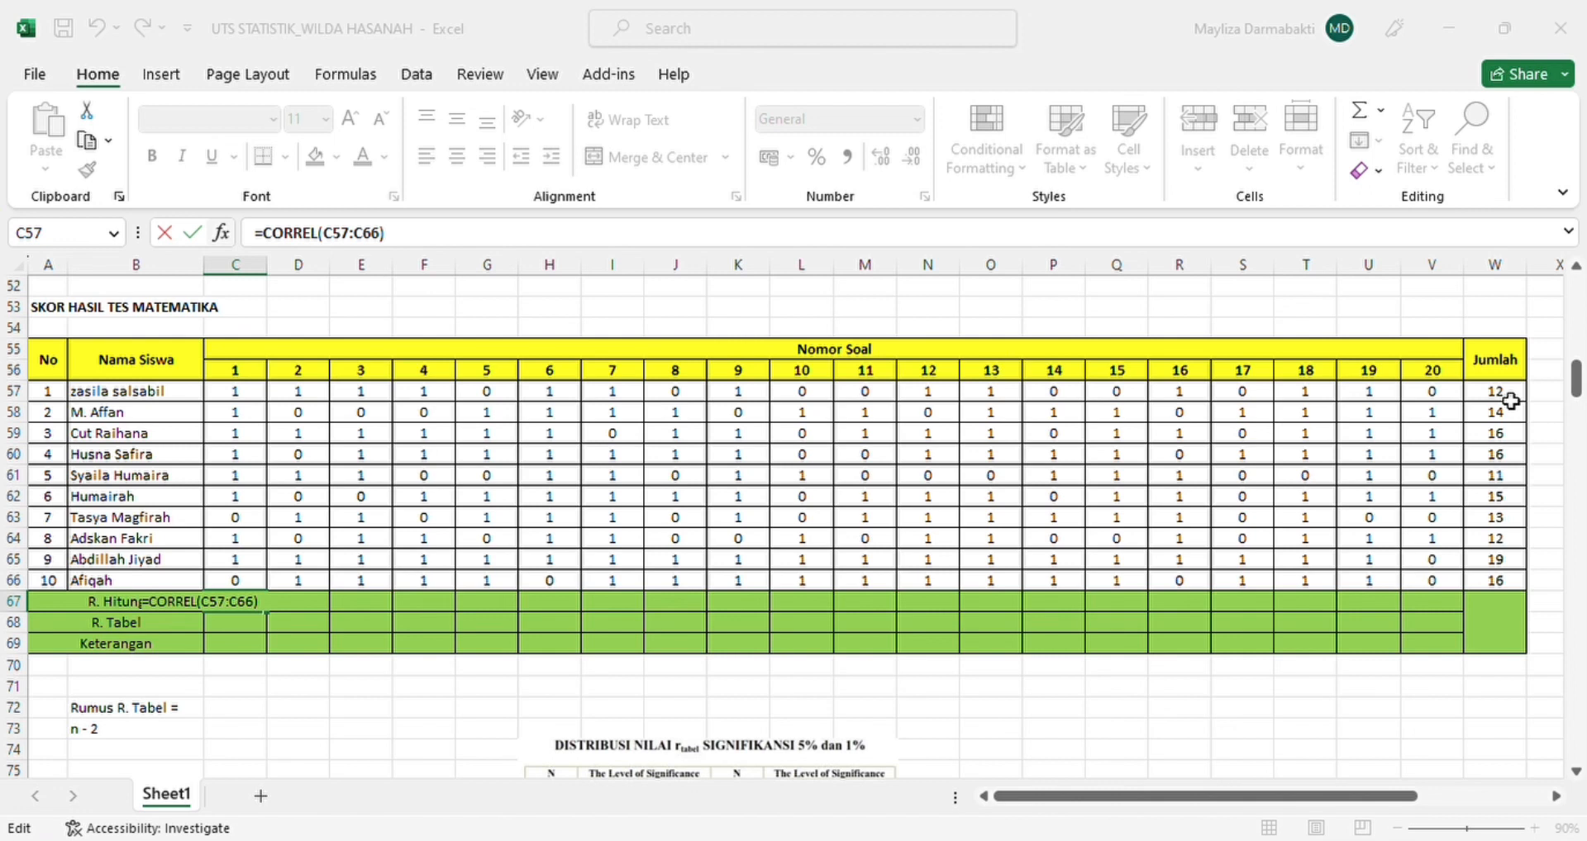
{"action": "type", "text": ";"}
{"action": "left_click_drag", "start_coordinate": [1512, 401], "coordinate": [1507, 585]}
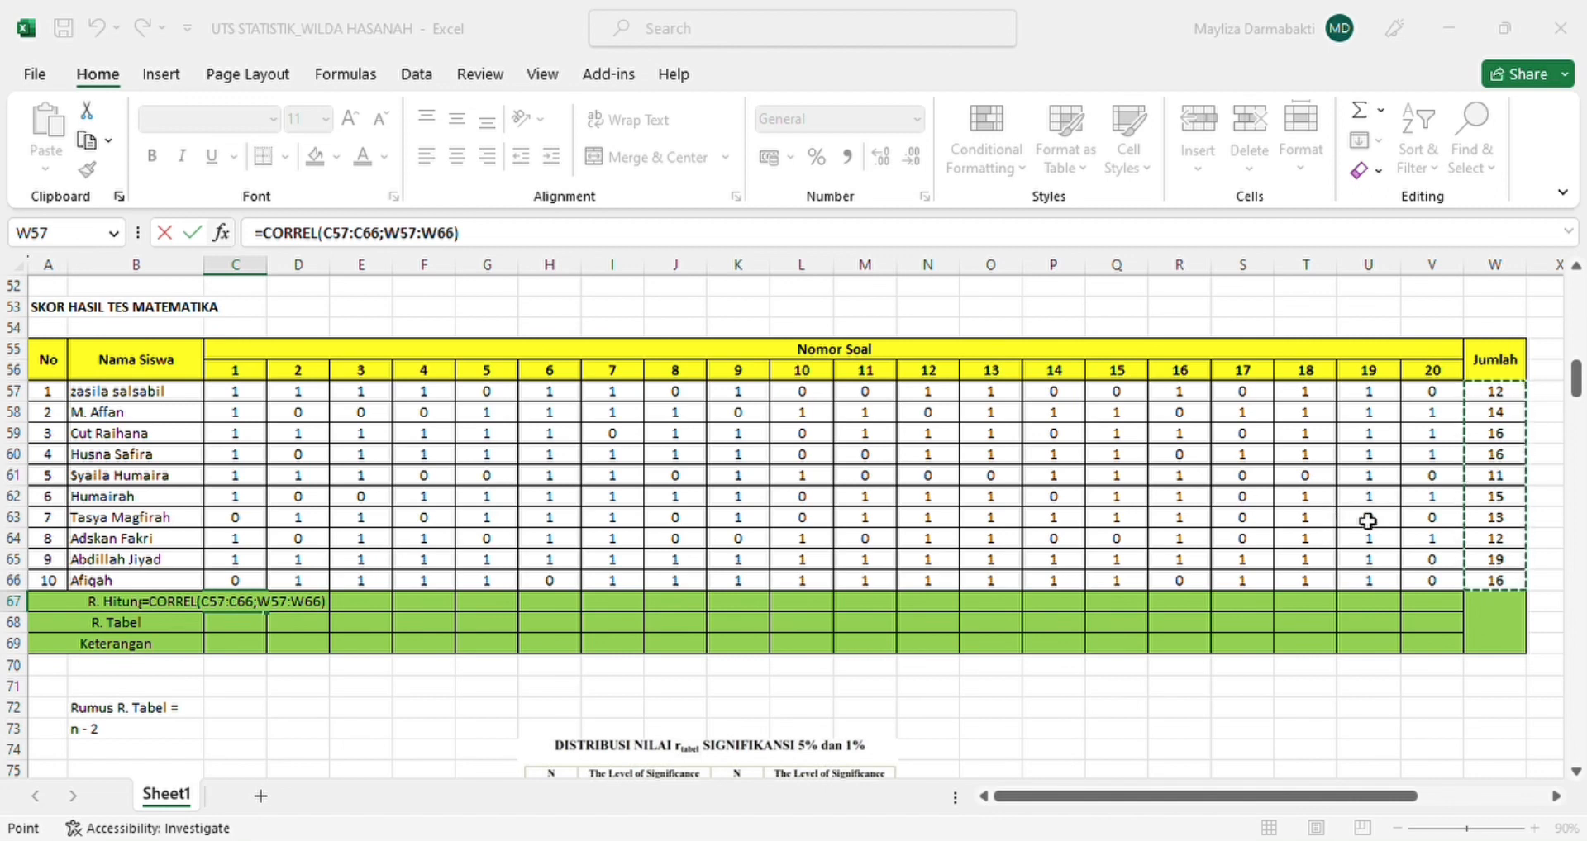
{"action": "key", "text": "F4"}
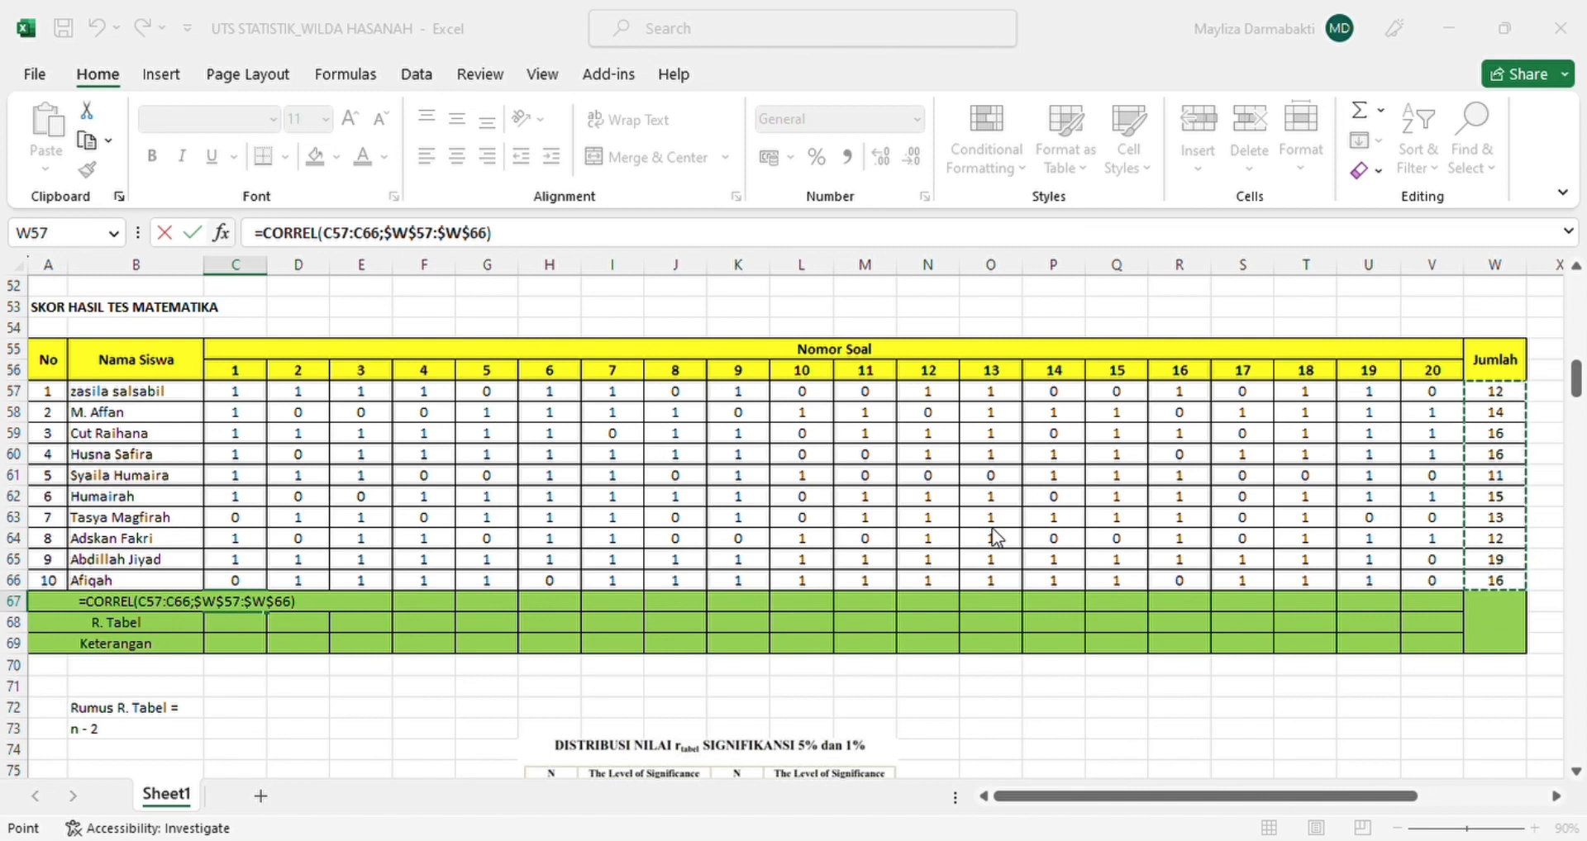
{"action": "key", "text": "ctrl+Return"}
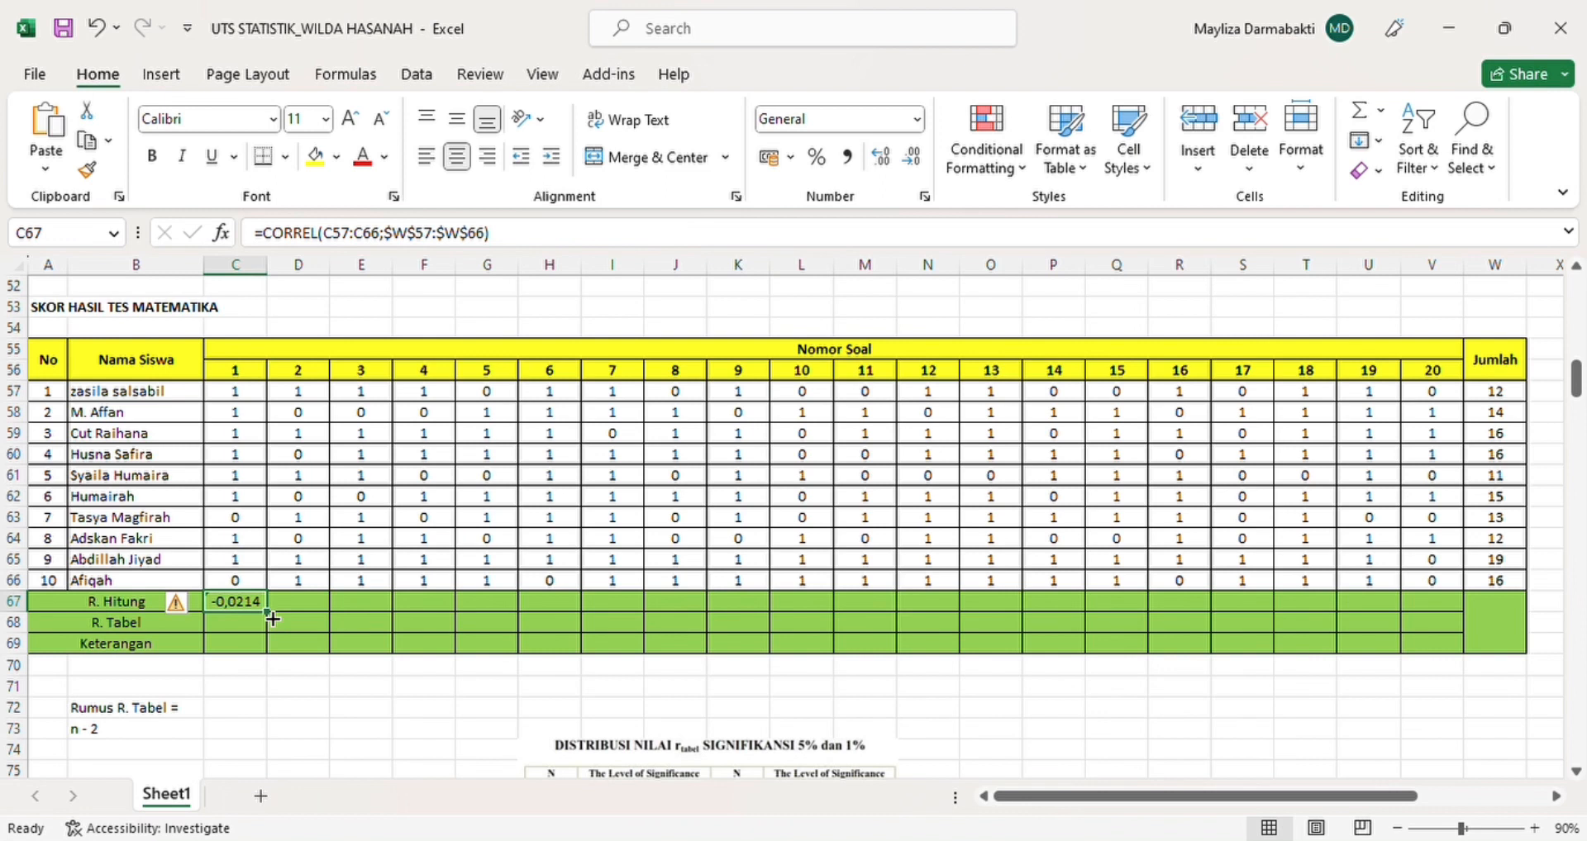
{"action": "left_click_drag", "start_coordinate": [273, 619], "coordinate": [1461, 602]}
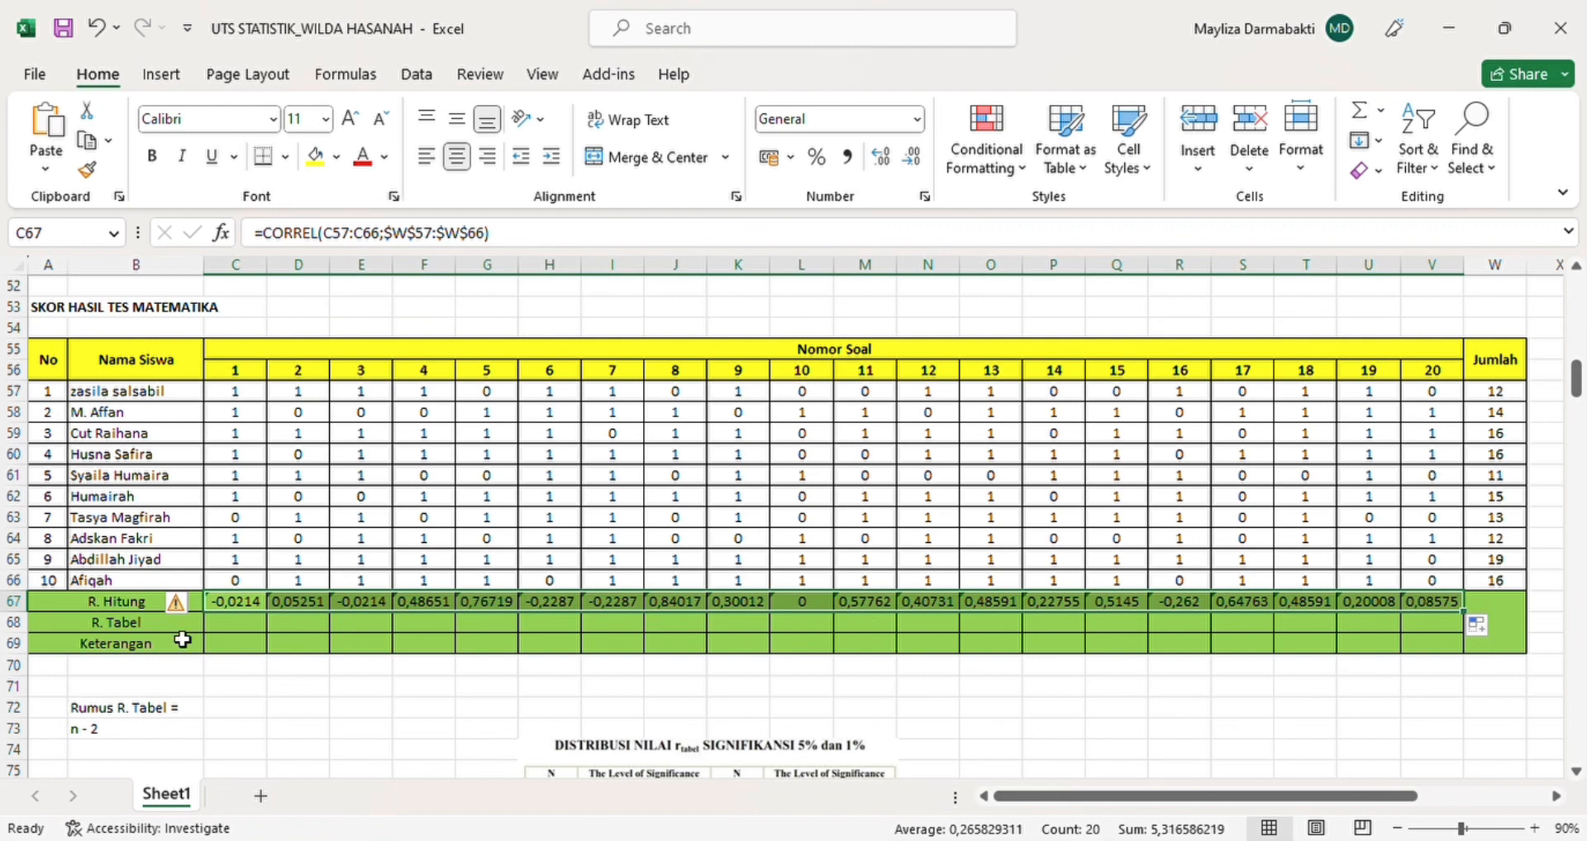
Write the degrees-of-freedom calculation "10 - 2 = 8" in B74, below the n - 2 formula.
{"action": "left_click", "coordinate": [244, 632]}
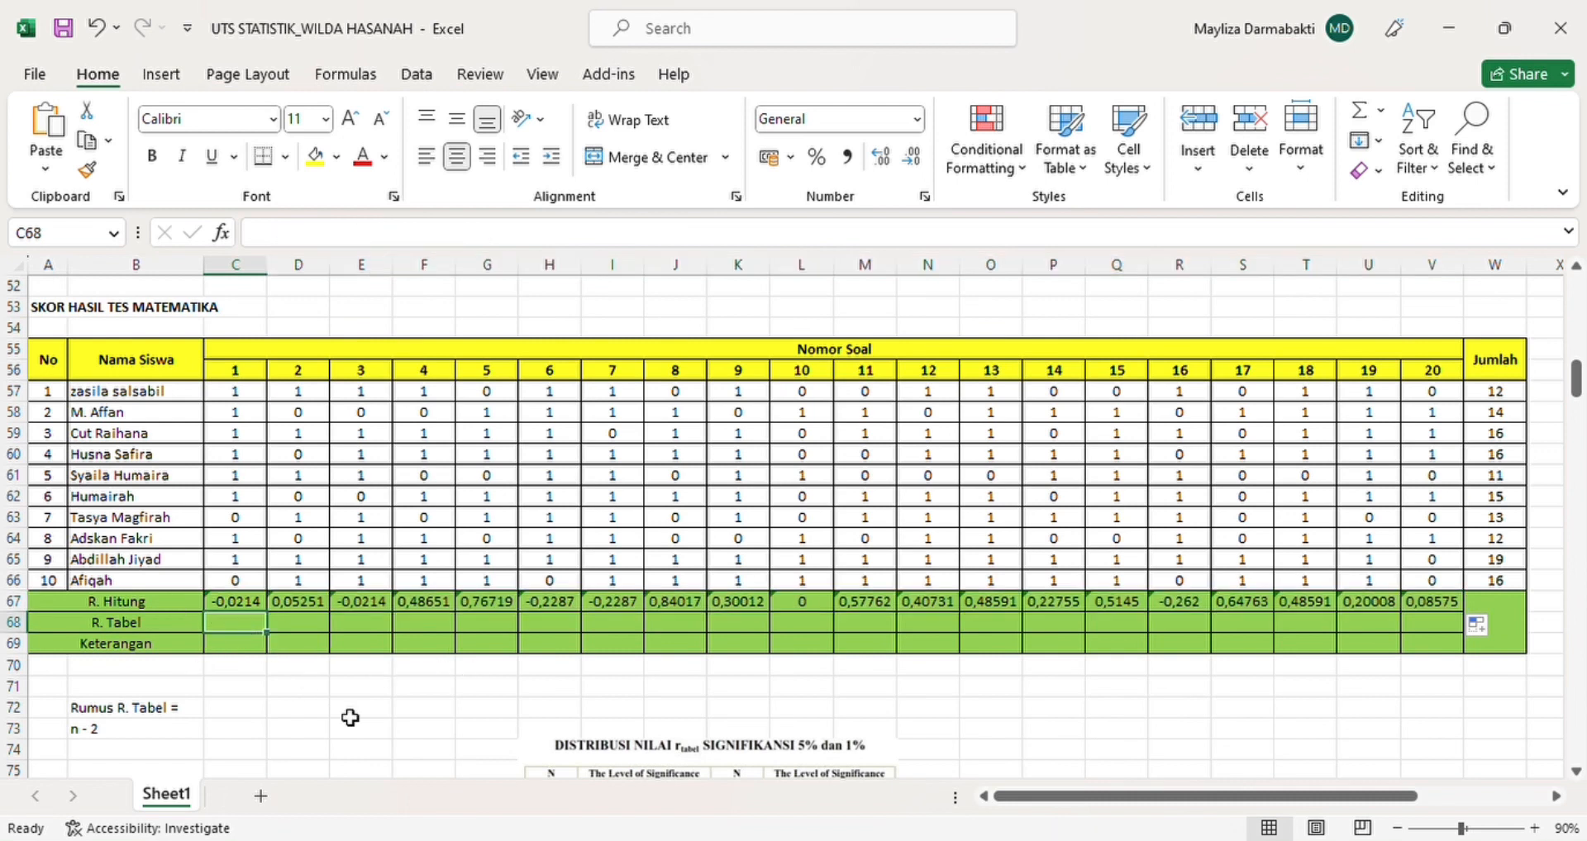
{"action": "scroll", "coordinate": [332, 732], "scroll_direction": "down", "scroll_amount": 2}
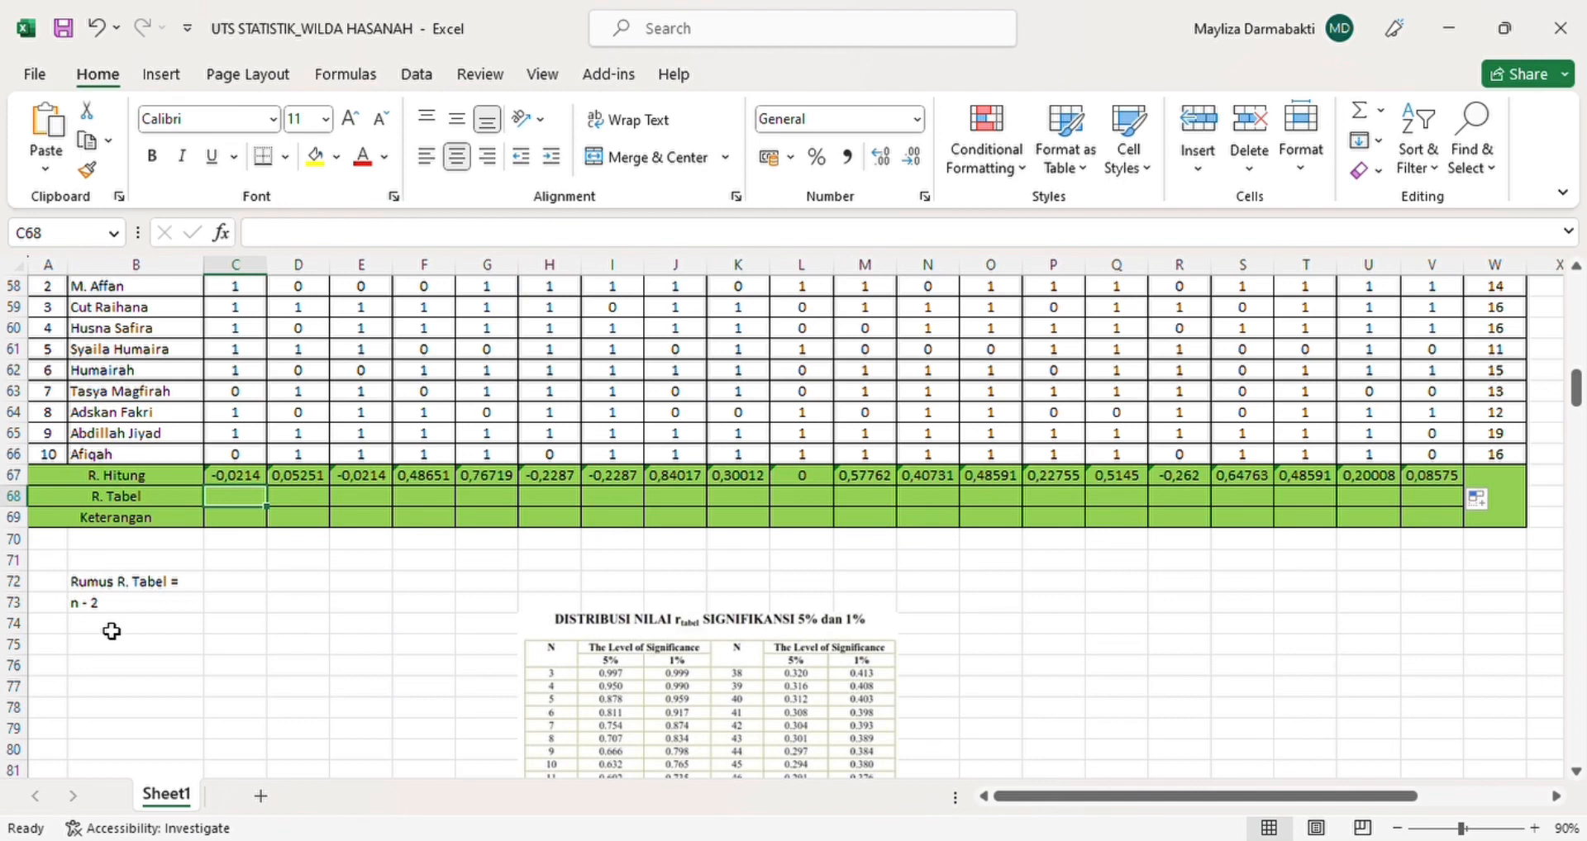
{"action": "scroll", "coordinate": [251, 626], "scroll_direction": "up", "scroll_amount": 1}
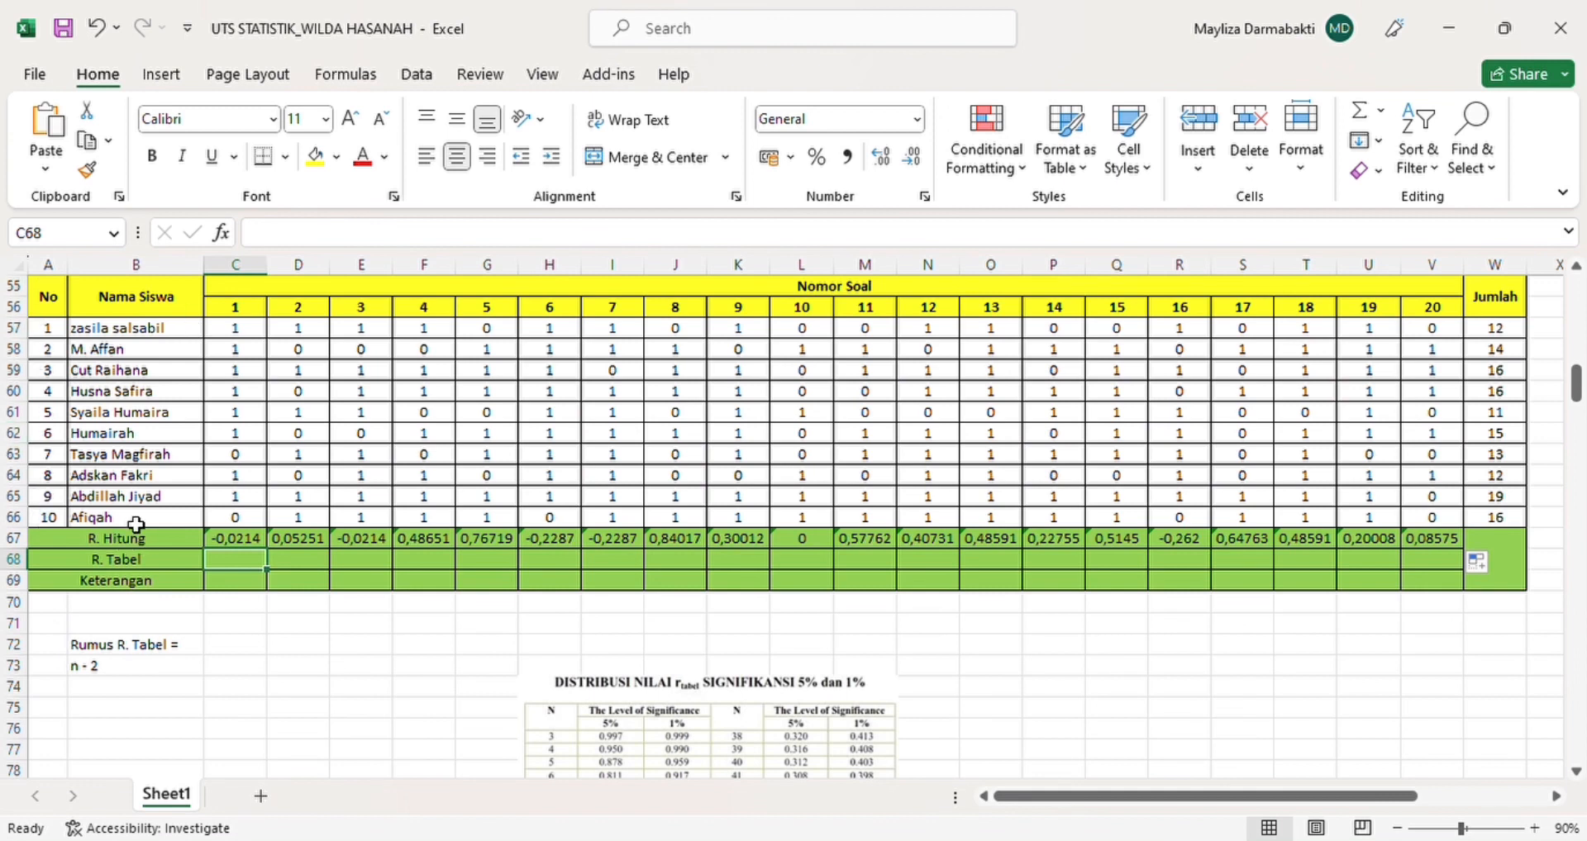
{"action": "left_click", "coordinate": [108, 692]}
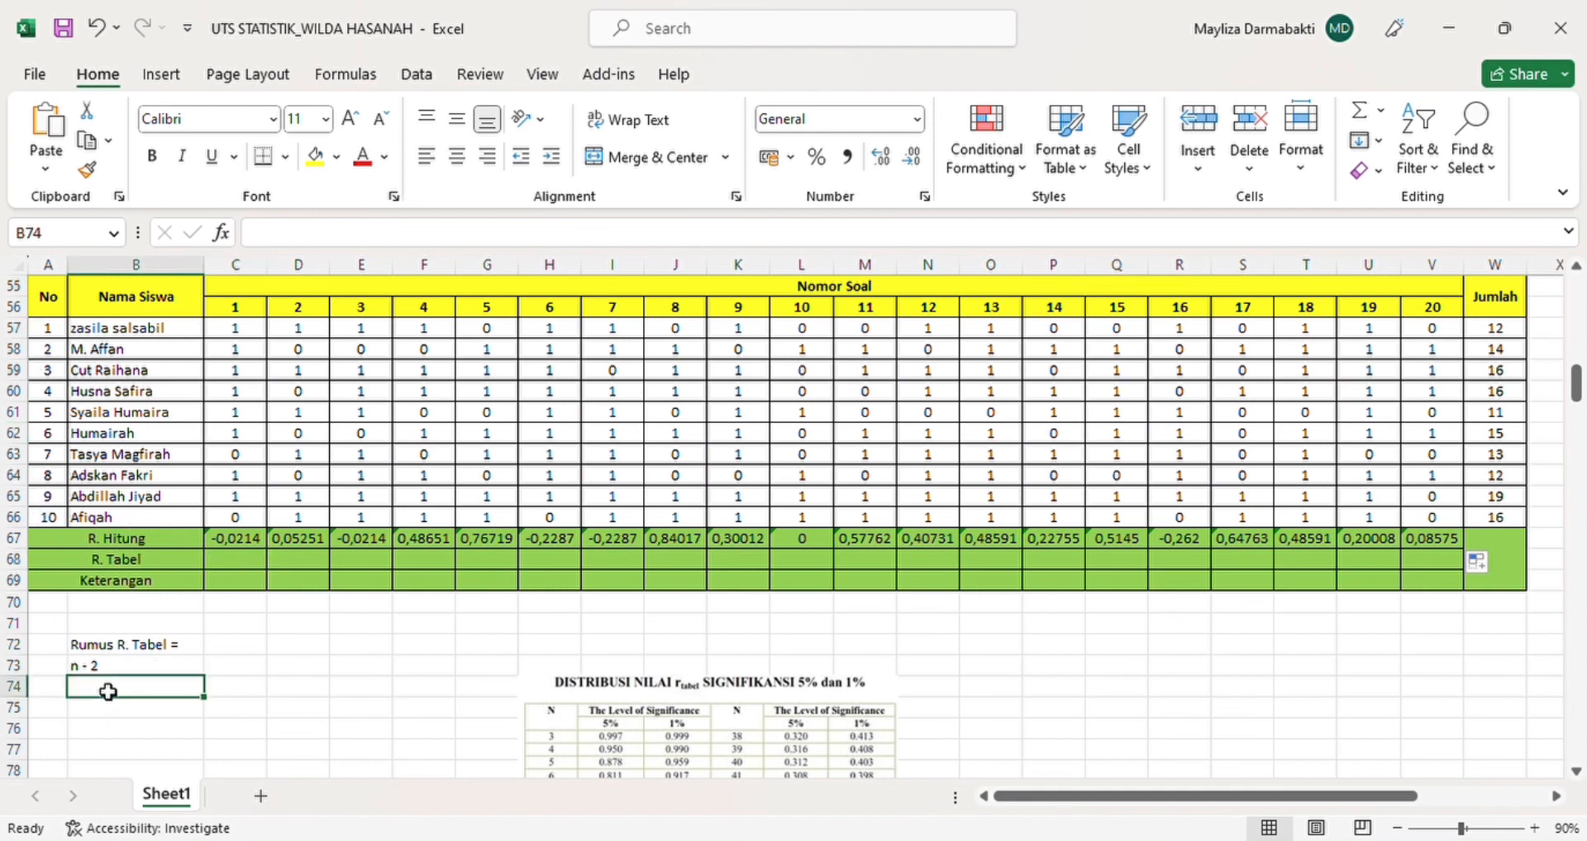
{"action": "type", "text": "10"}
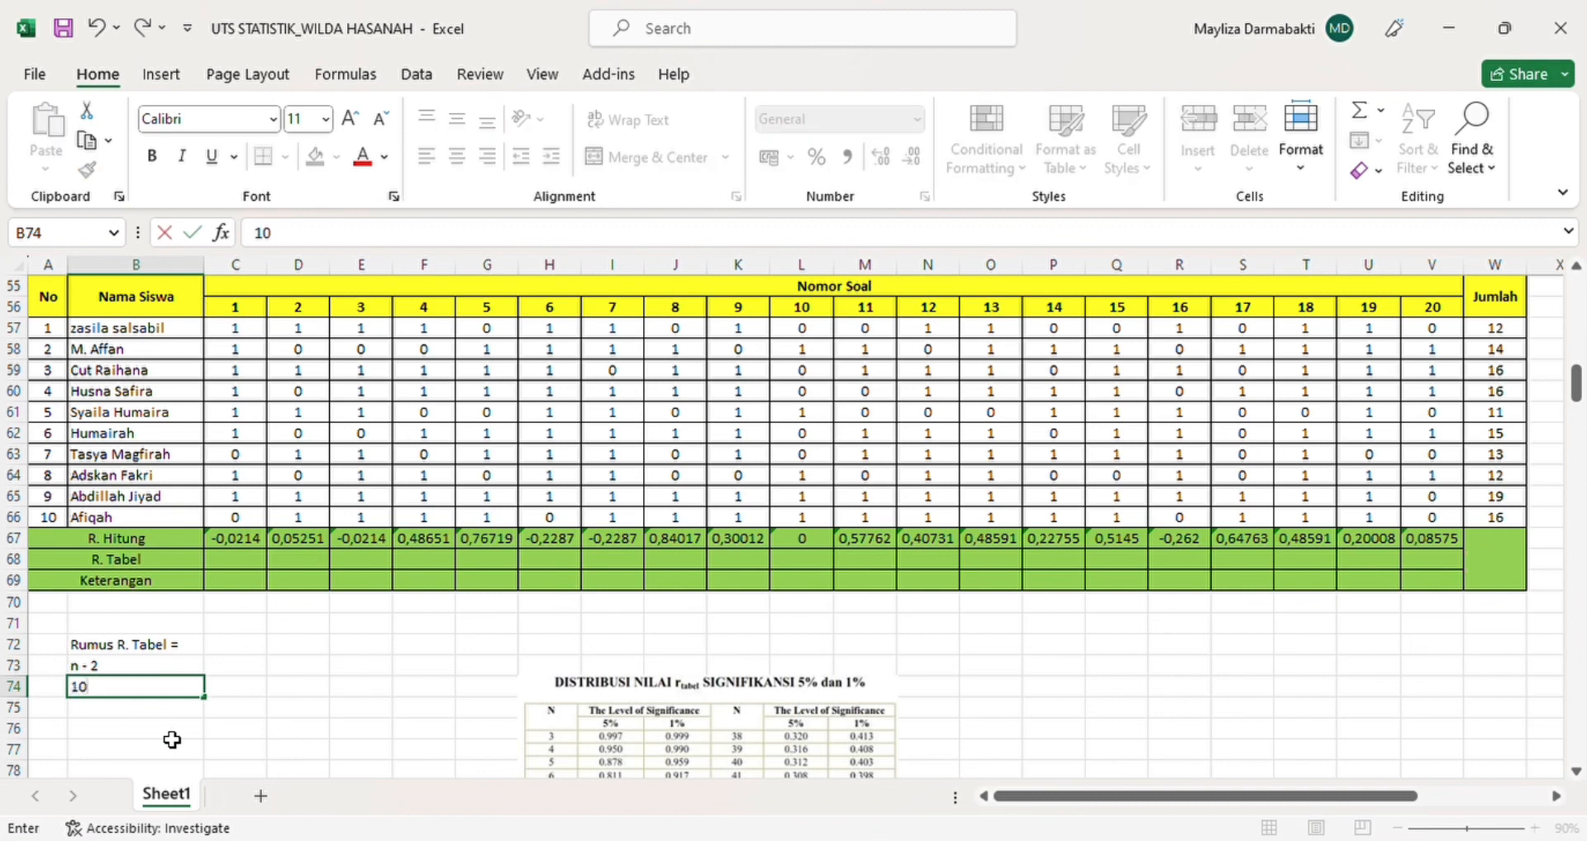
{"action": "type", "text": " - 2 = 8"}
Look up the 5% significance value for N = 8 in the r table and enter 0,707 as R. Tabel in C68.
{"action": "scroll", "coordinate": [475, 707], "scroll_direction": "down", "scroll_amount": 1}
{"action": "scroll", "coordinate": [475, 705], "scroll_direction": "down", "scroll_amount": 2}
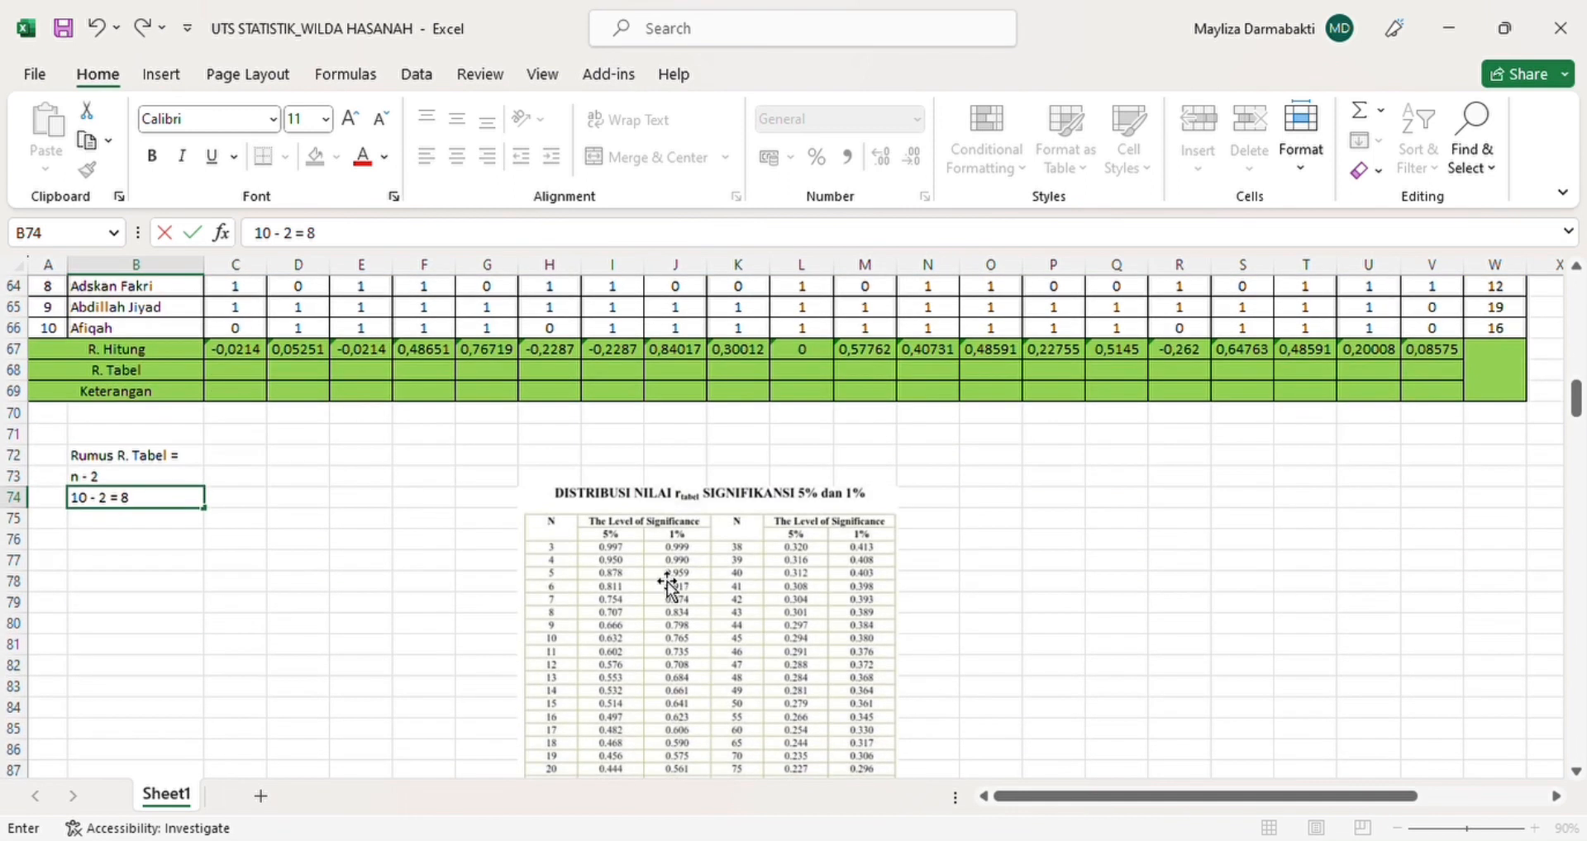
{"action": "scroll", "coordinate": [678, 590], "scroll_direction": "down", "scroll_amount": 3}
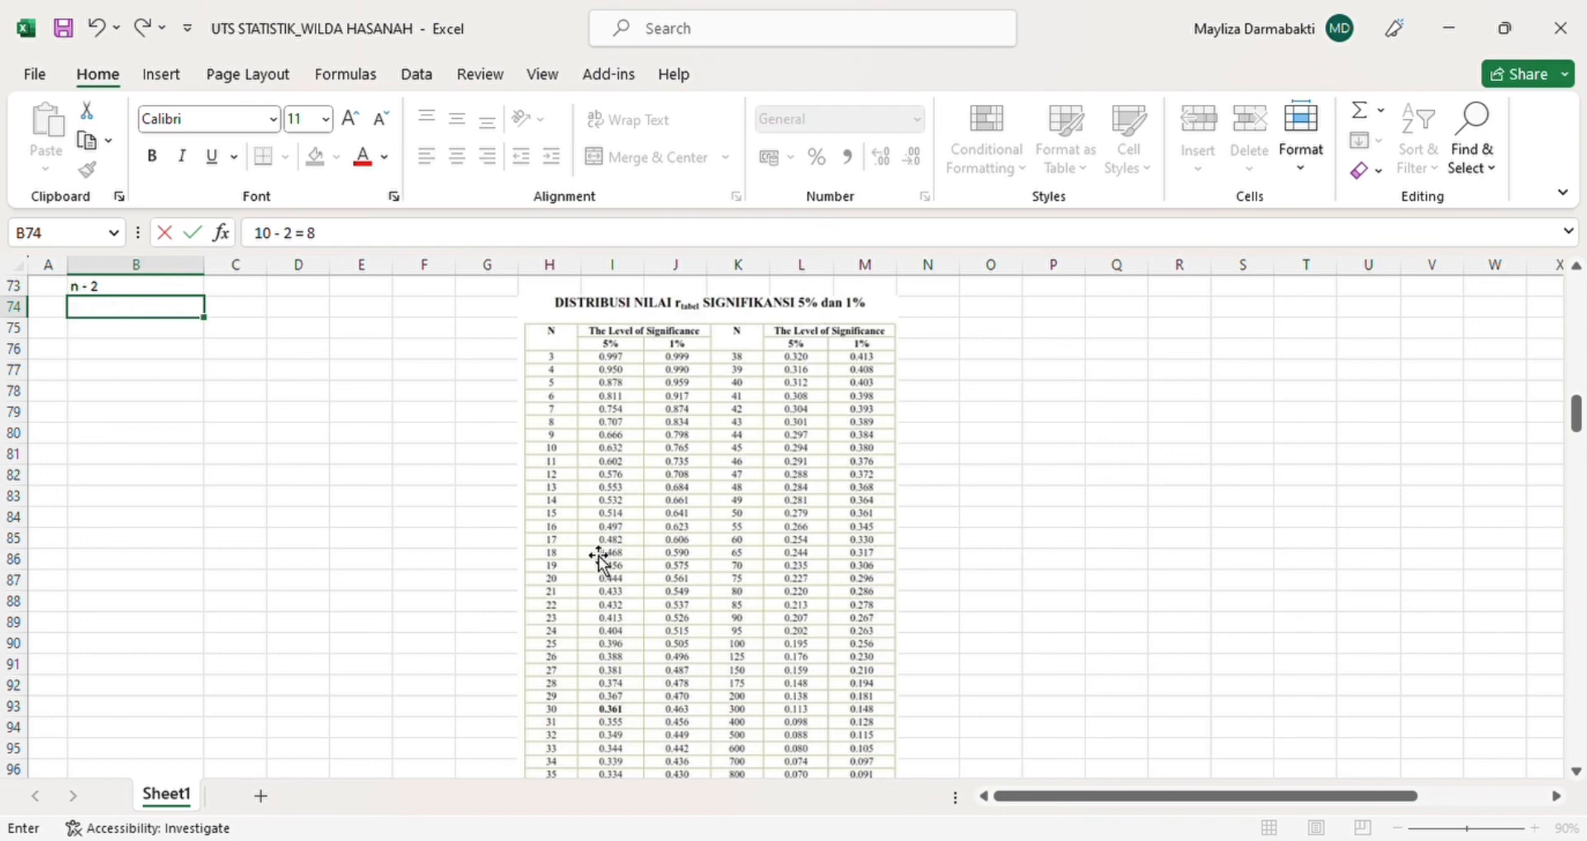
{"action": "scroll", "coordinate": [602, 562], "scroll_direction": "up", "scroll_amount": 2}
{"action": "scroll", "coordinate": [600, 560], "scroll_direction": "up", "scroll_amount": 1}
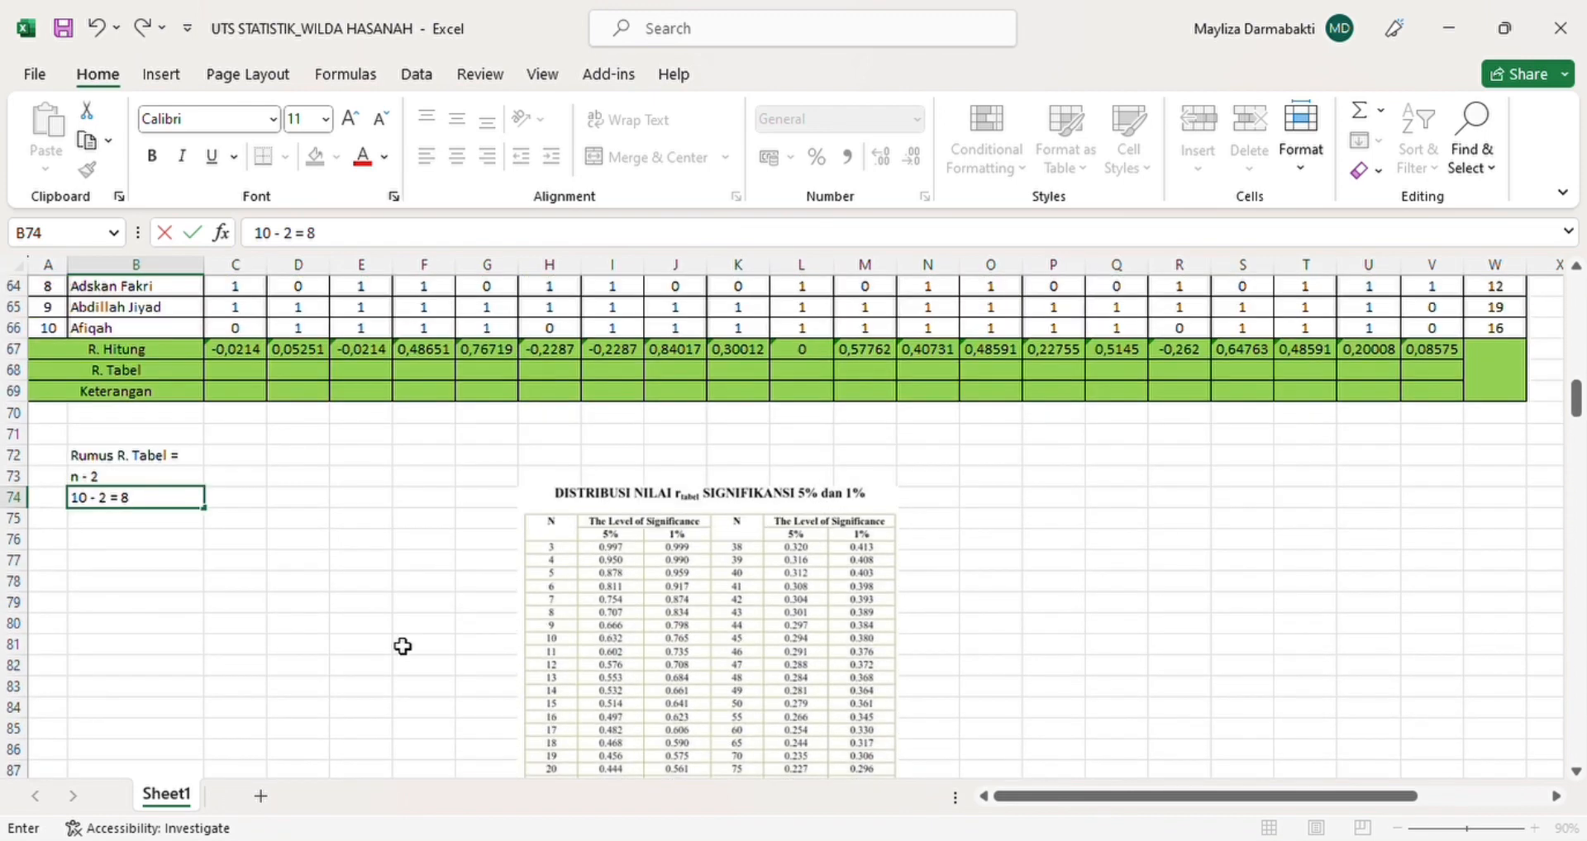
{"action": "scroll", "coordinate": [281, 496], "scroll_direction": "up", "scroll_amount": 1}
{"action": "left_click", "coordinate": [257, 438]}
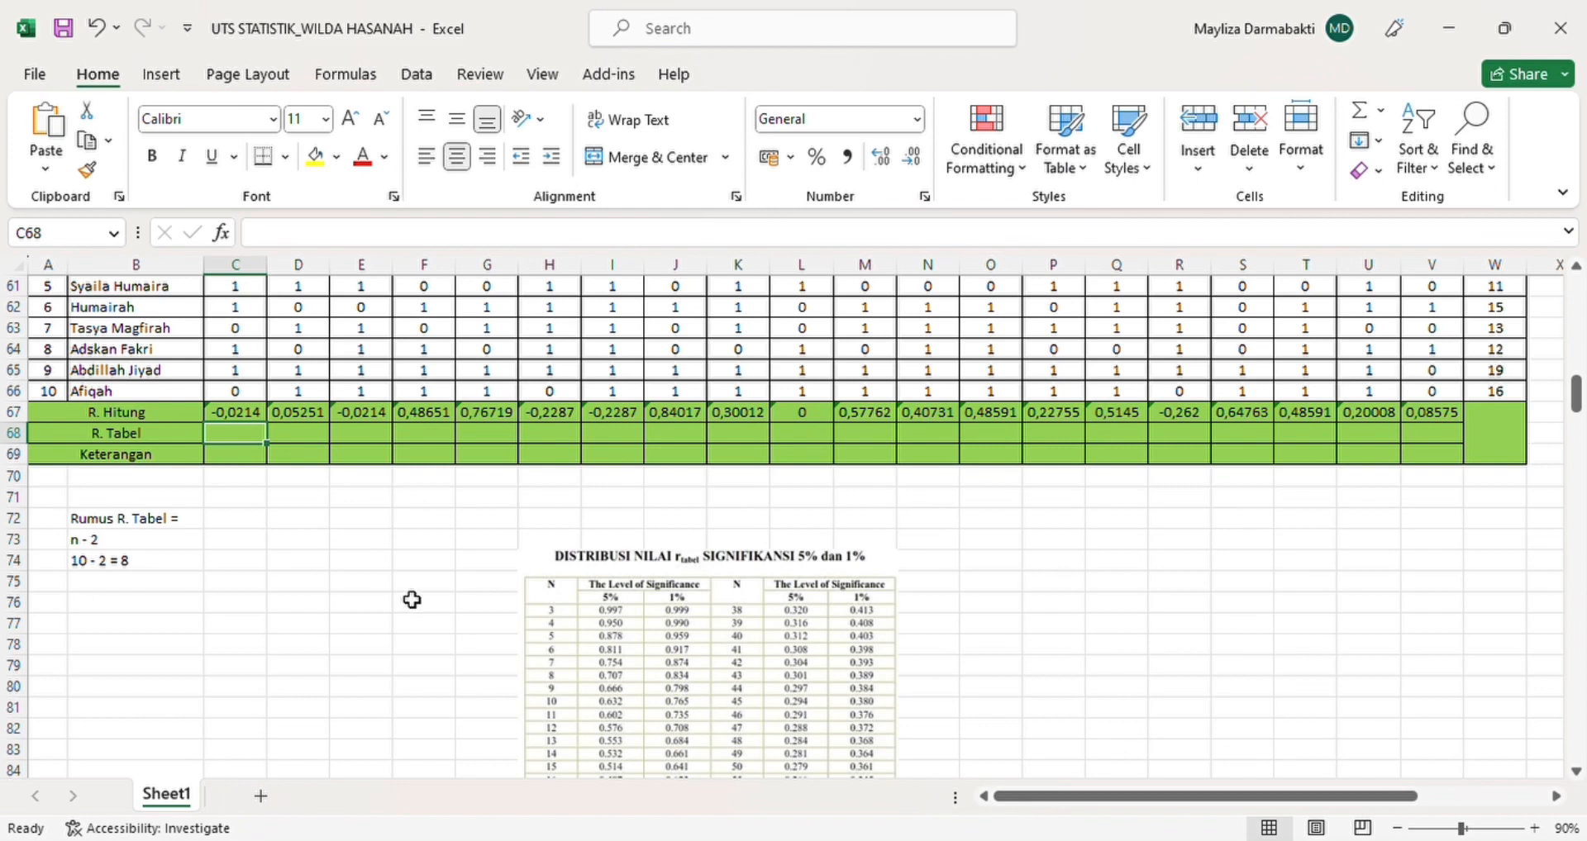
{"action": "type", "text": "0"}
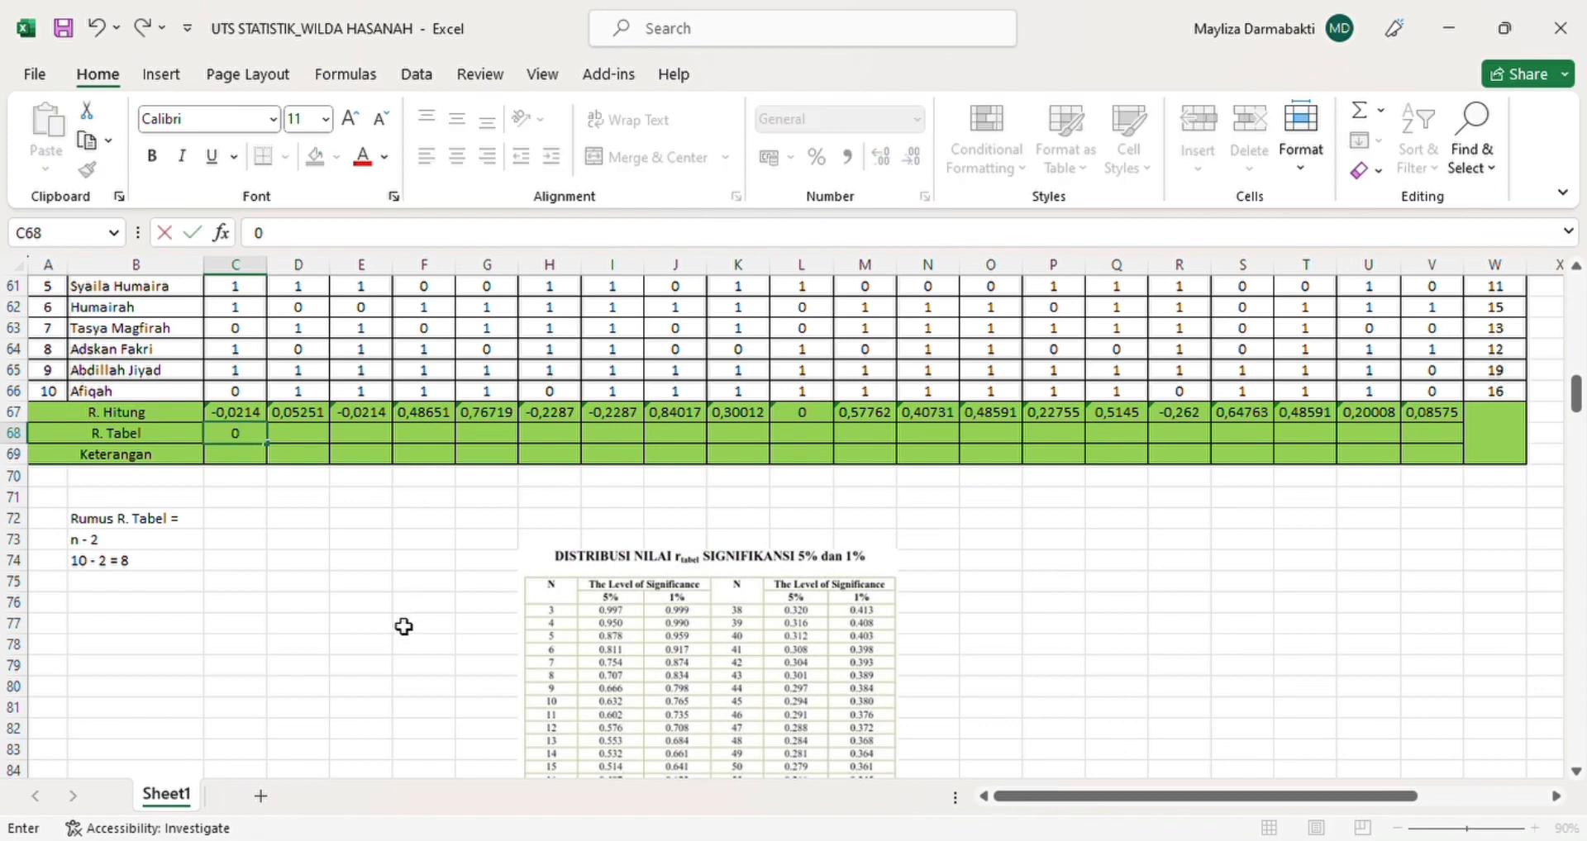
{"action": "type", "text": ",707"}
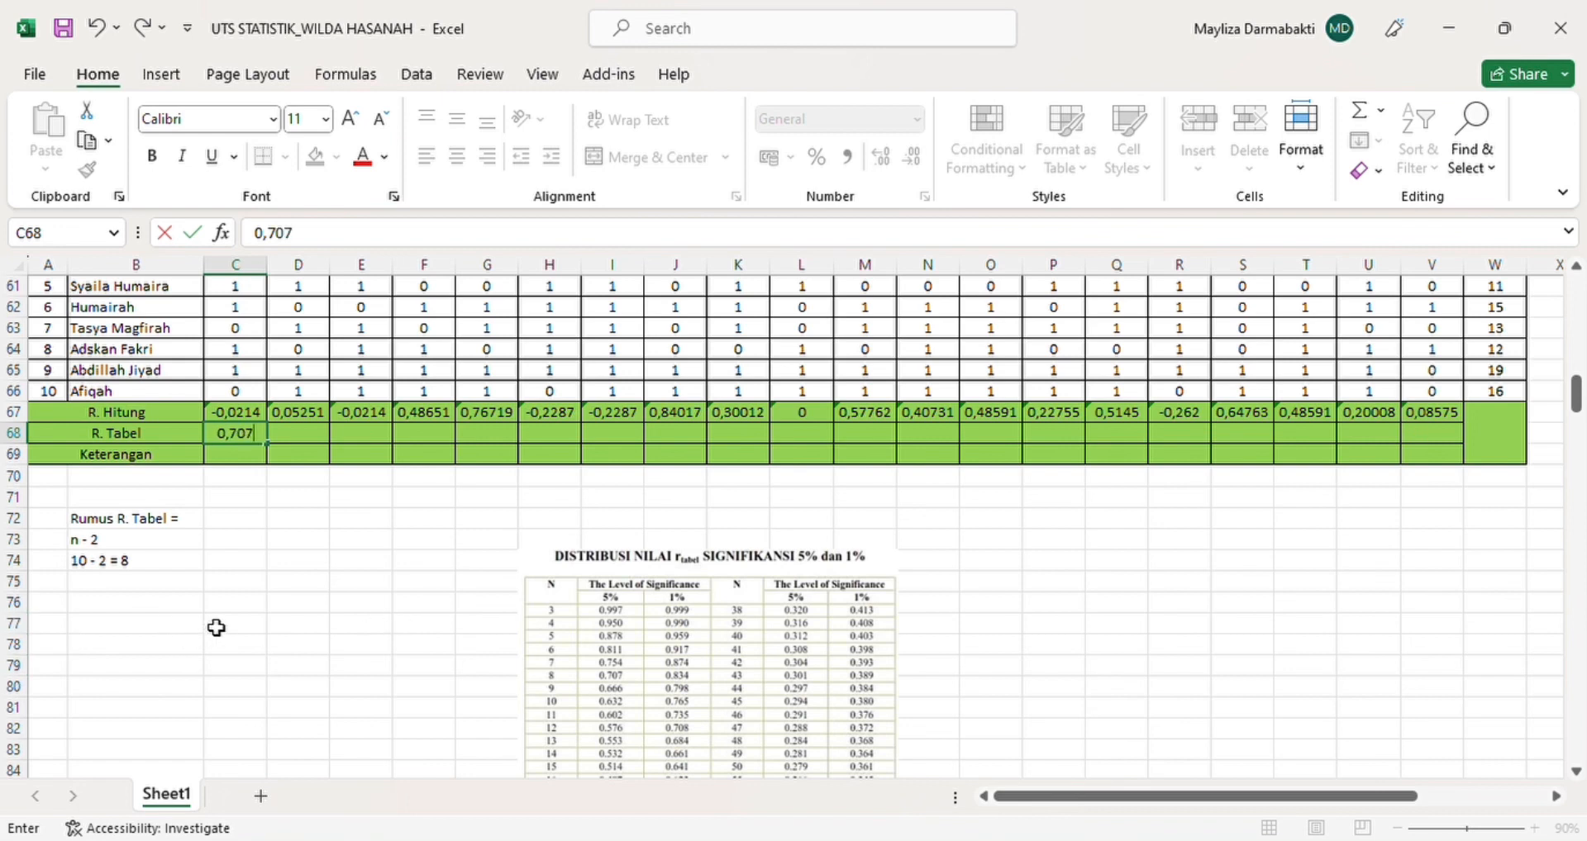
Copy the R. Tabel value from C68 across the row to question 20 in V68.
{"action": "scroll", "coordinate": [281, 611], "scroll_direction": "up", "scroll_amount": 1}
{"action": "scroll", "coordinate": [301, 630], "scroll_direction": "up", "scroll_amount": 2}
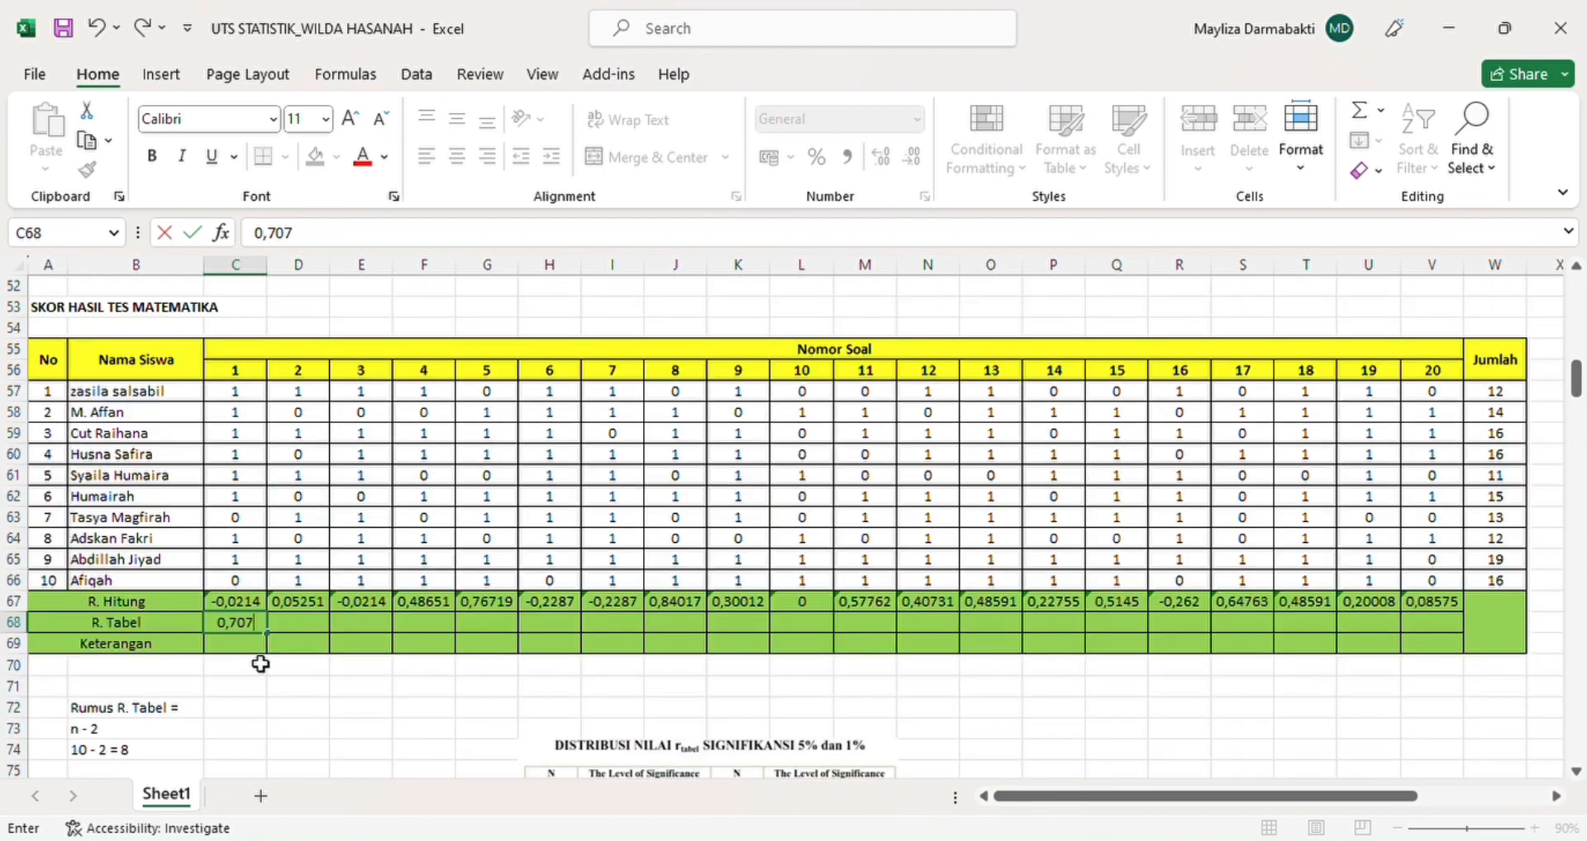
{"action": "left_click", "coordinate": [255, 651]}
{"action": "left_click", "coordinate": [253, 631]}
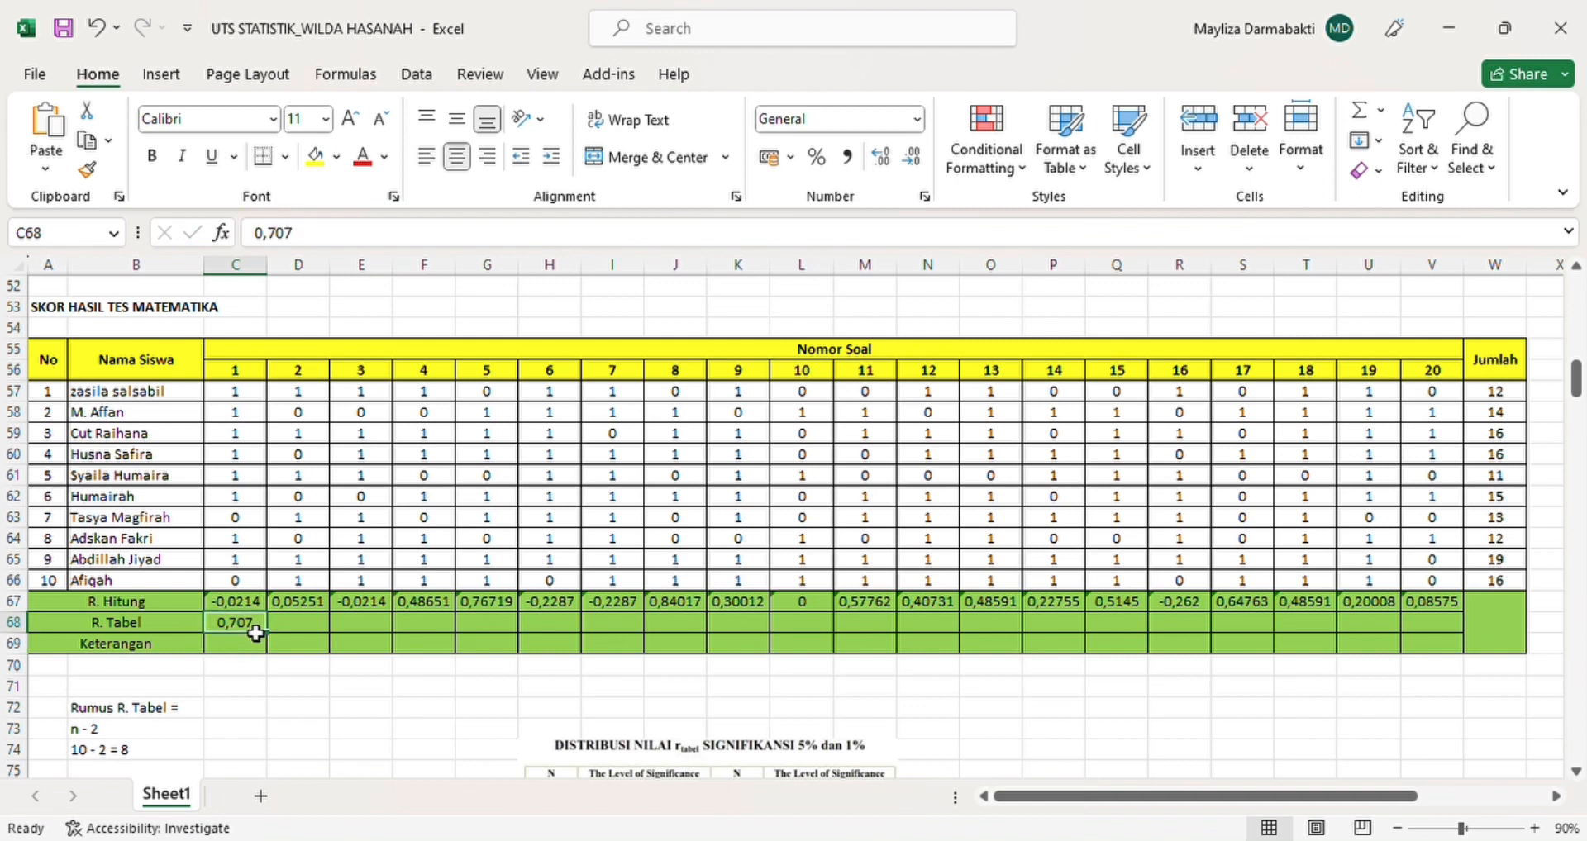
{"action": "left_click_drag", "start_coordinate": [272, 644], "coordinate": [1433, 630]}
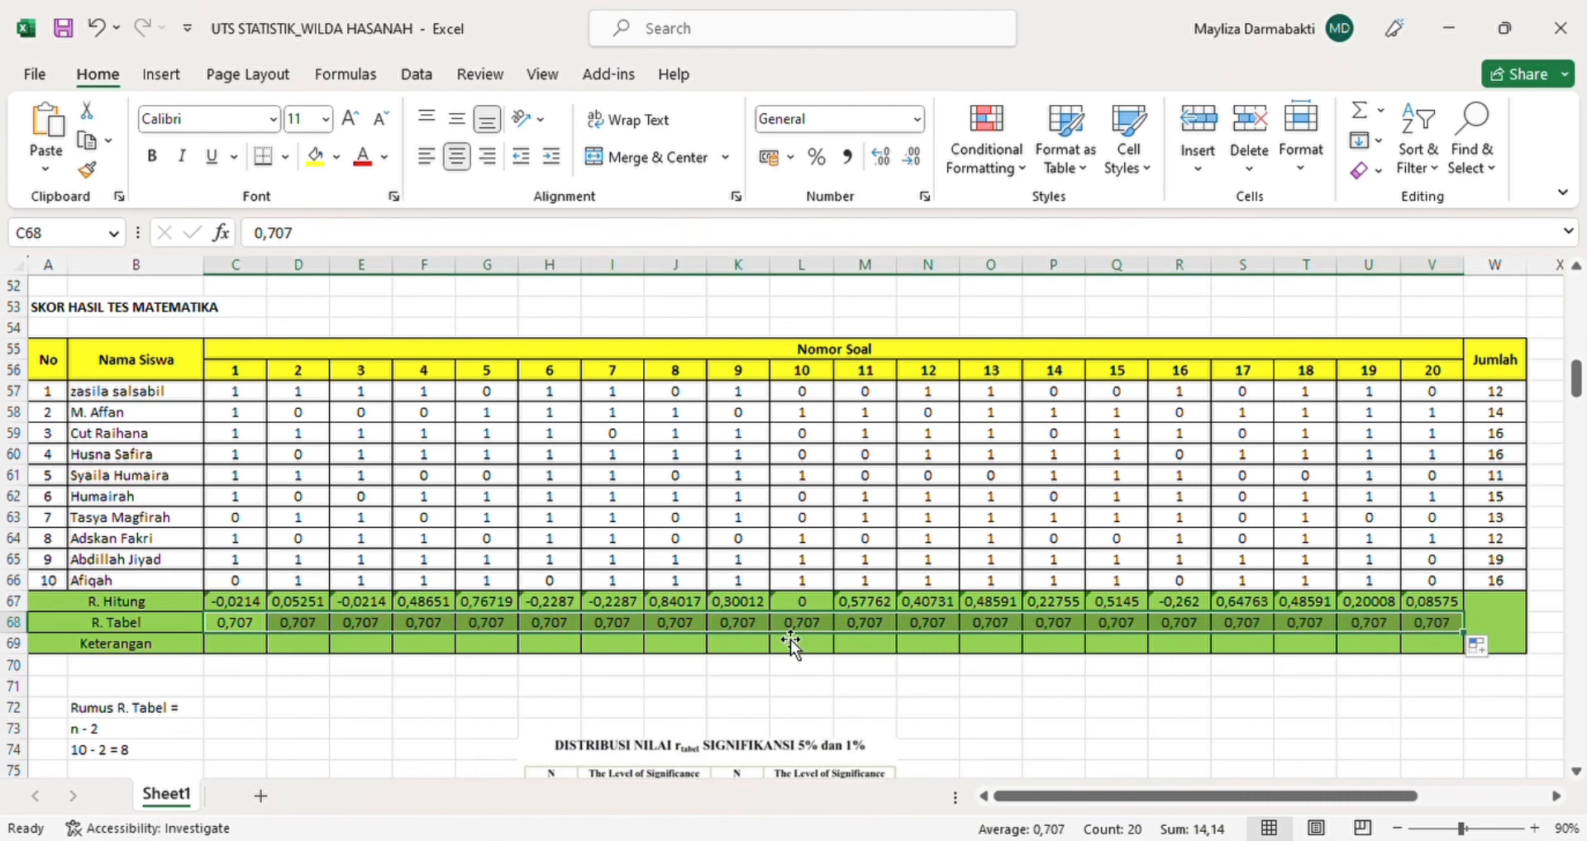
{"action": "left_click", "coordinate": [281, 729]}
Enter T in the Keterangan row for questions 1 to 4, cells C69 to F69.
{"action": "left_click", "coordinate": [240, 648]}
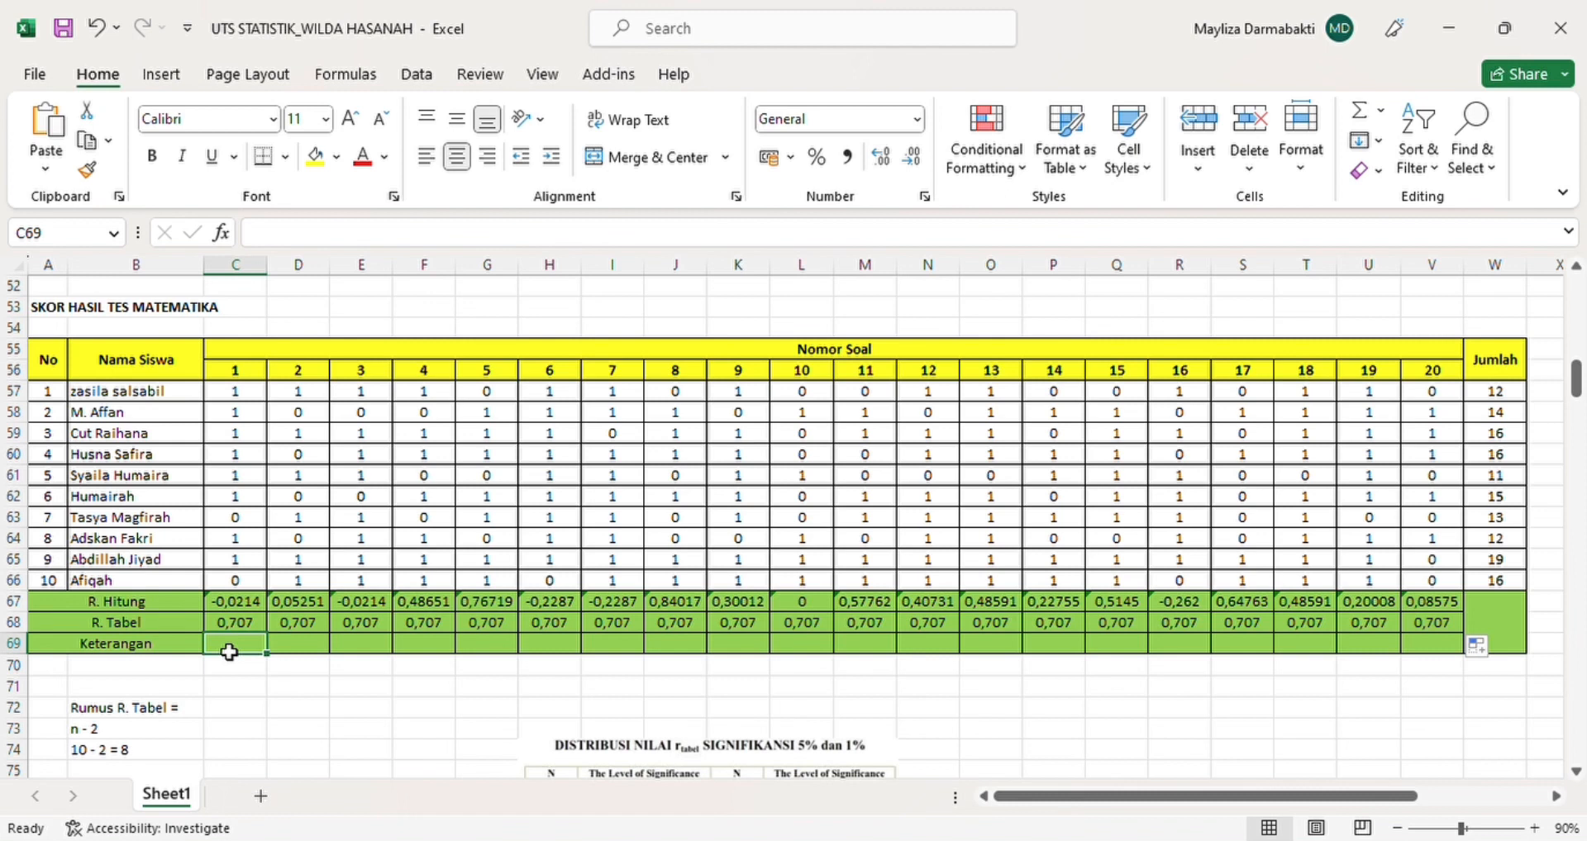
{"action": "type", "text": "T"}
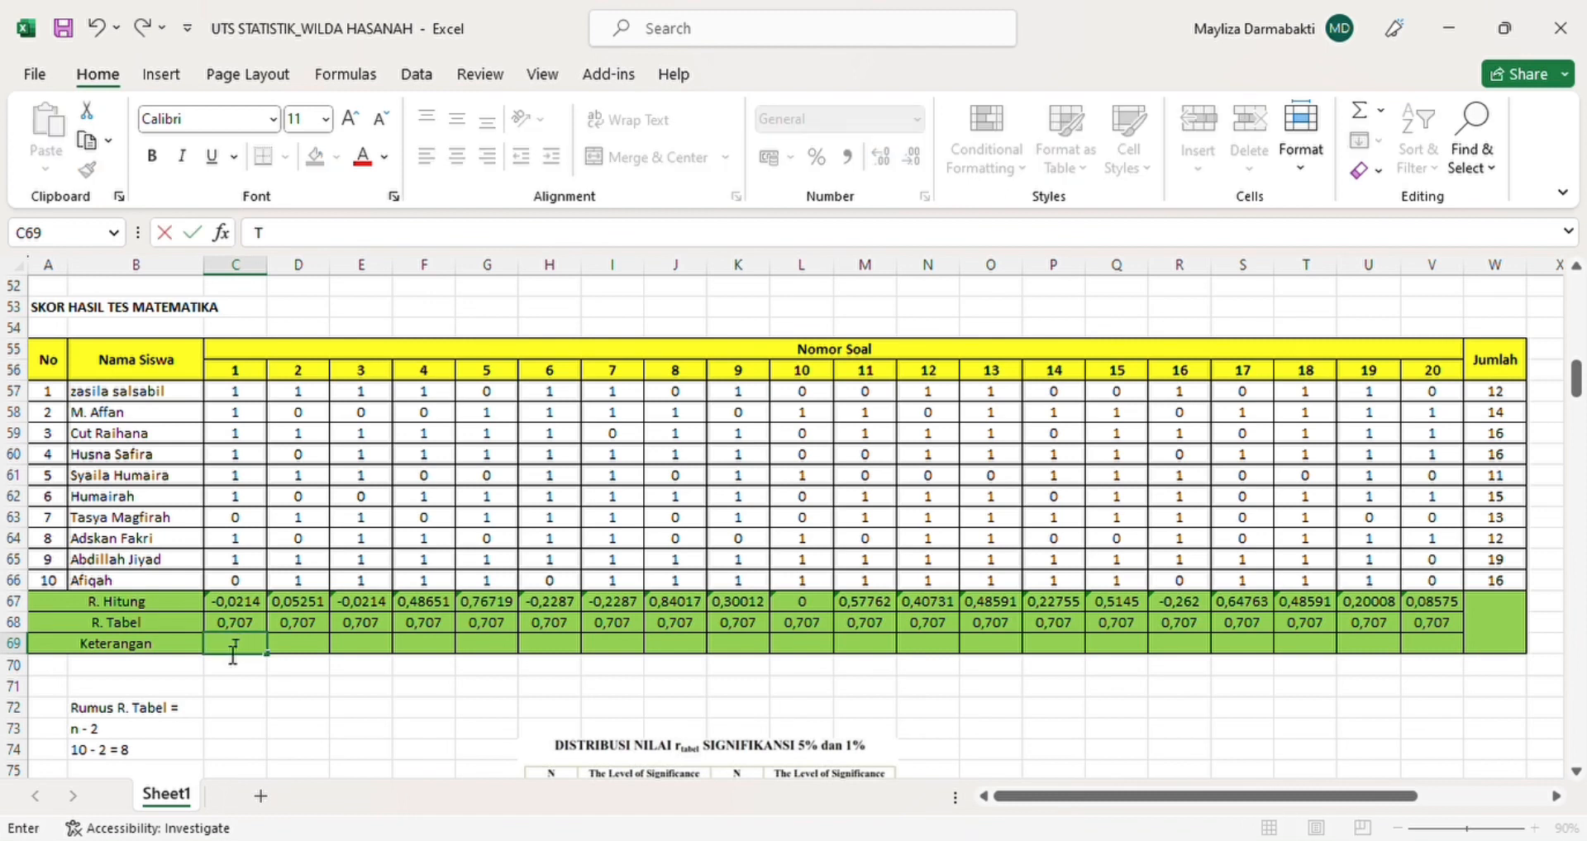
{"action": "key", "text": "Tab"}
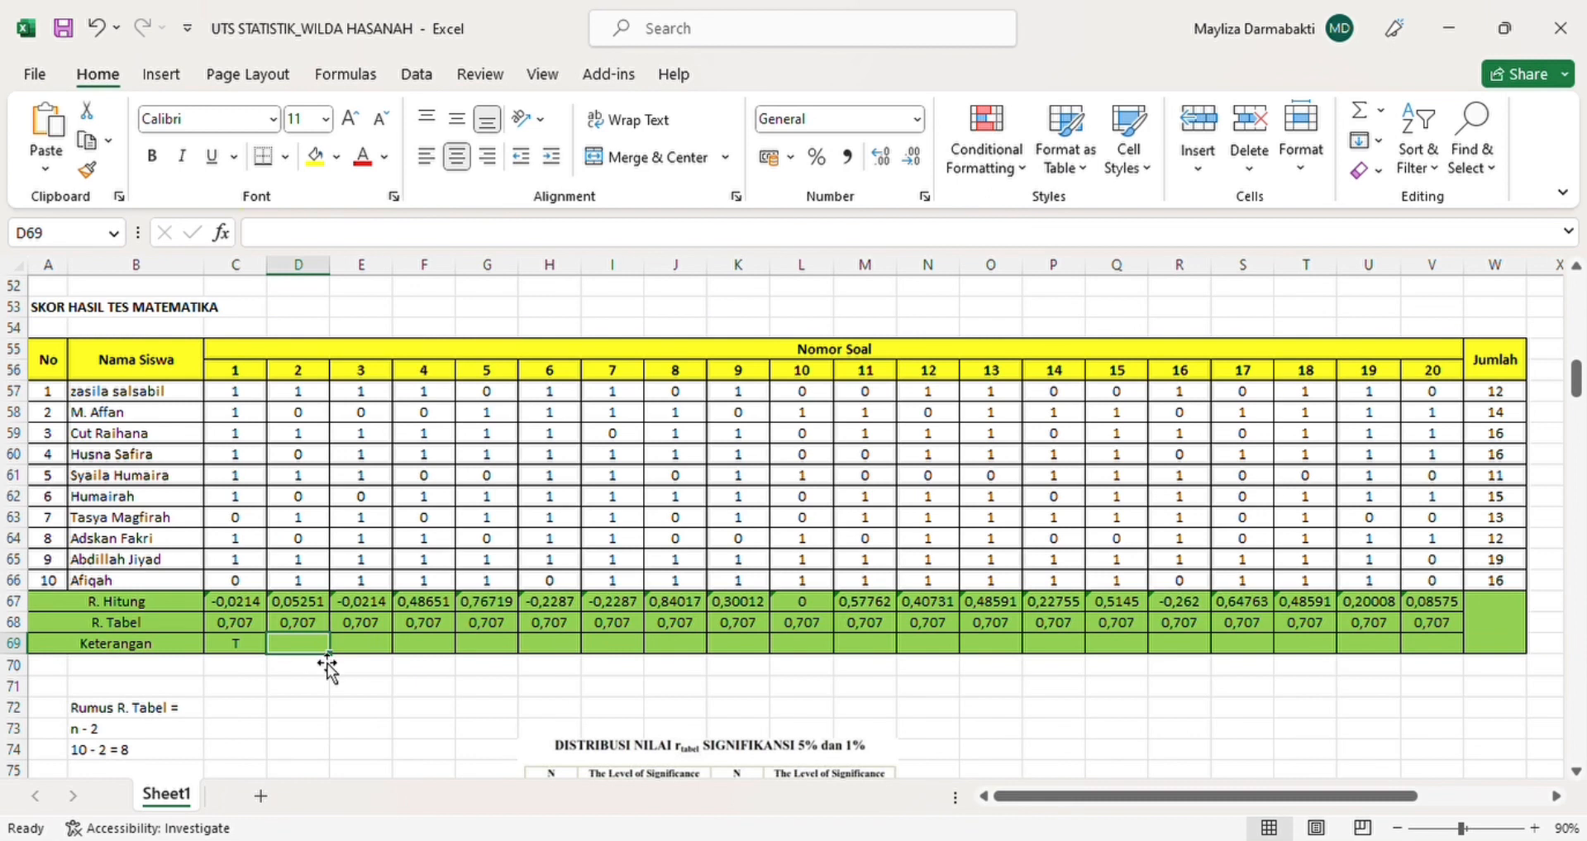
{"action": "type", "text": "T"}
{"action": "key", "text": "Tab"}
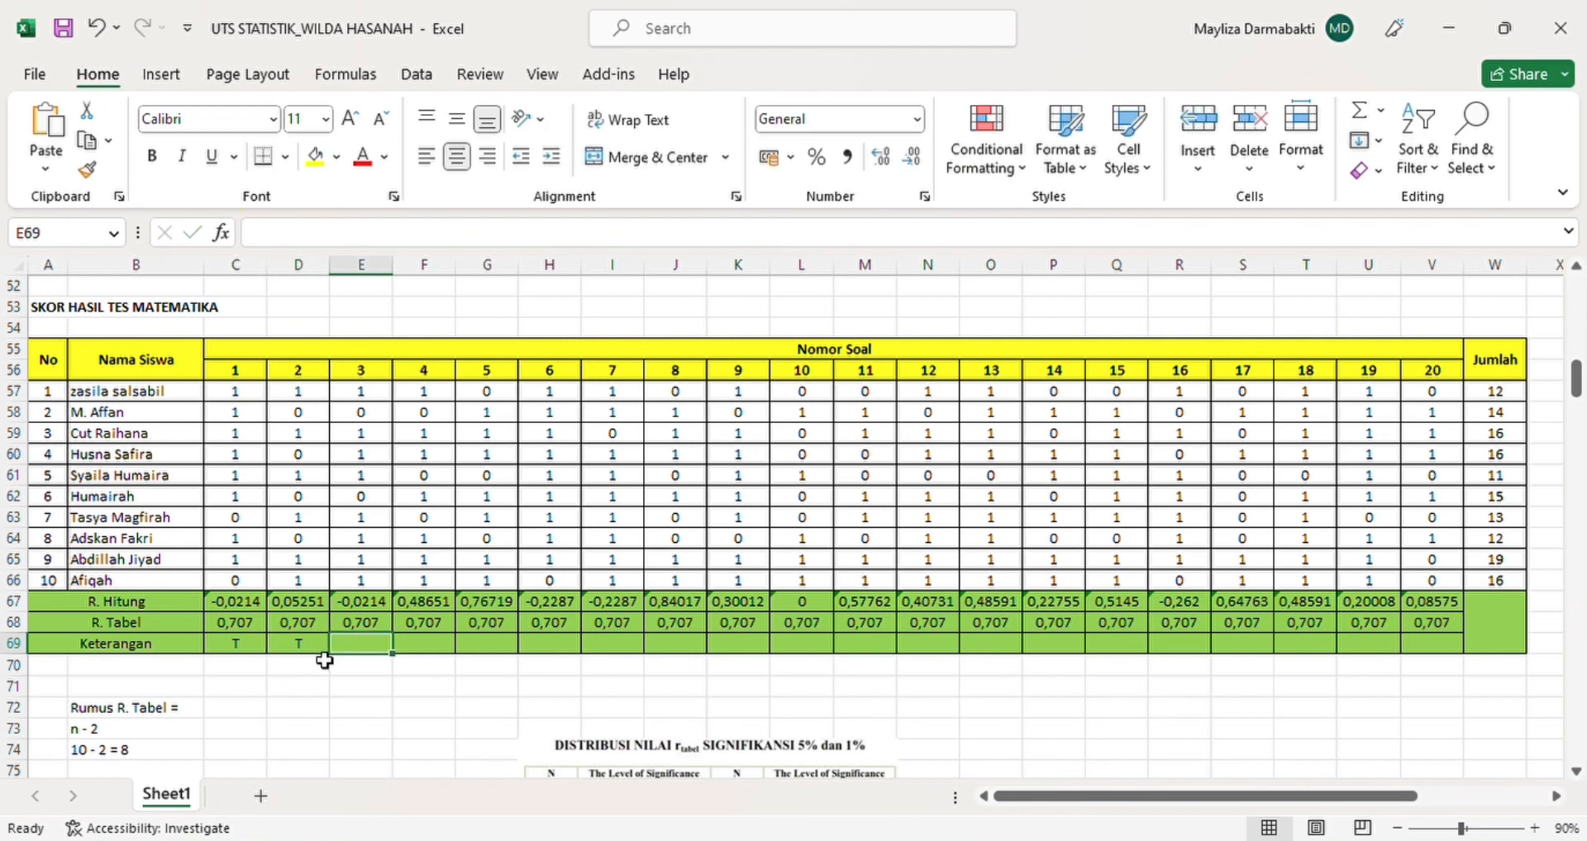
{"action": "type", "text": "T"}
{"action": "key", "text": "Tab"}
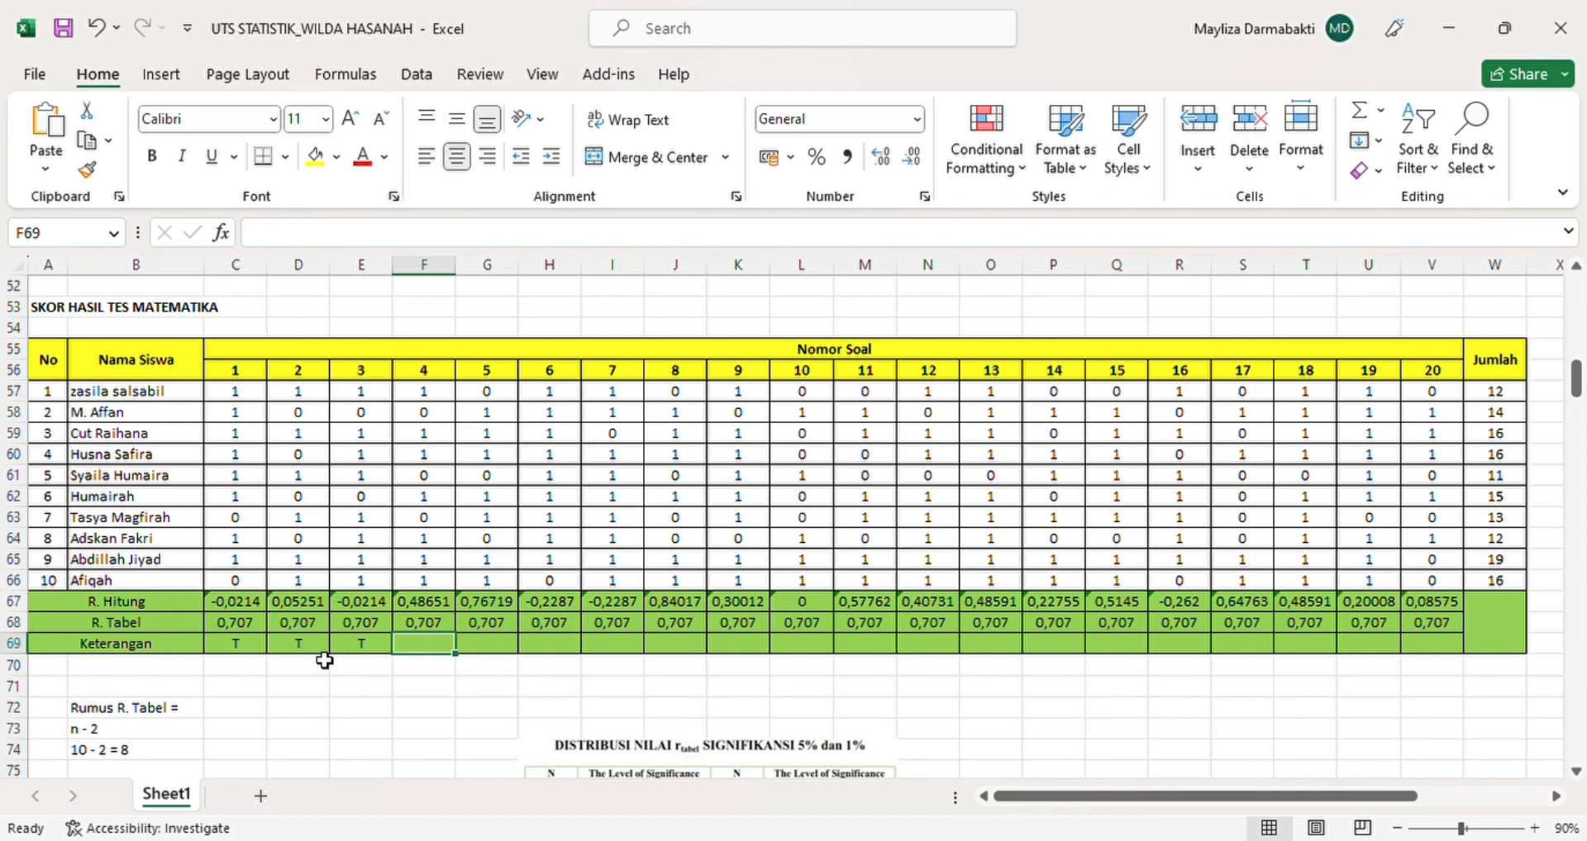
{"action": "type", "text": "T"}
{"action": "key", "text": "Tab"}
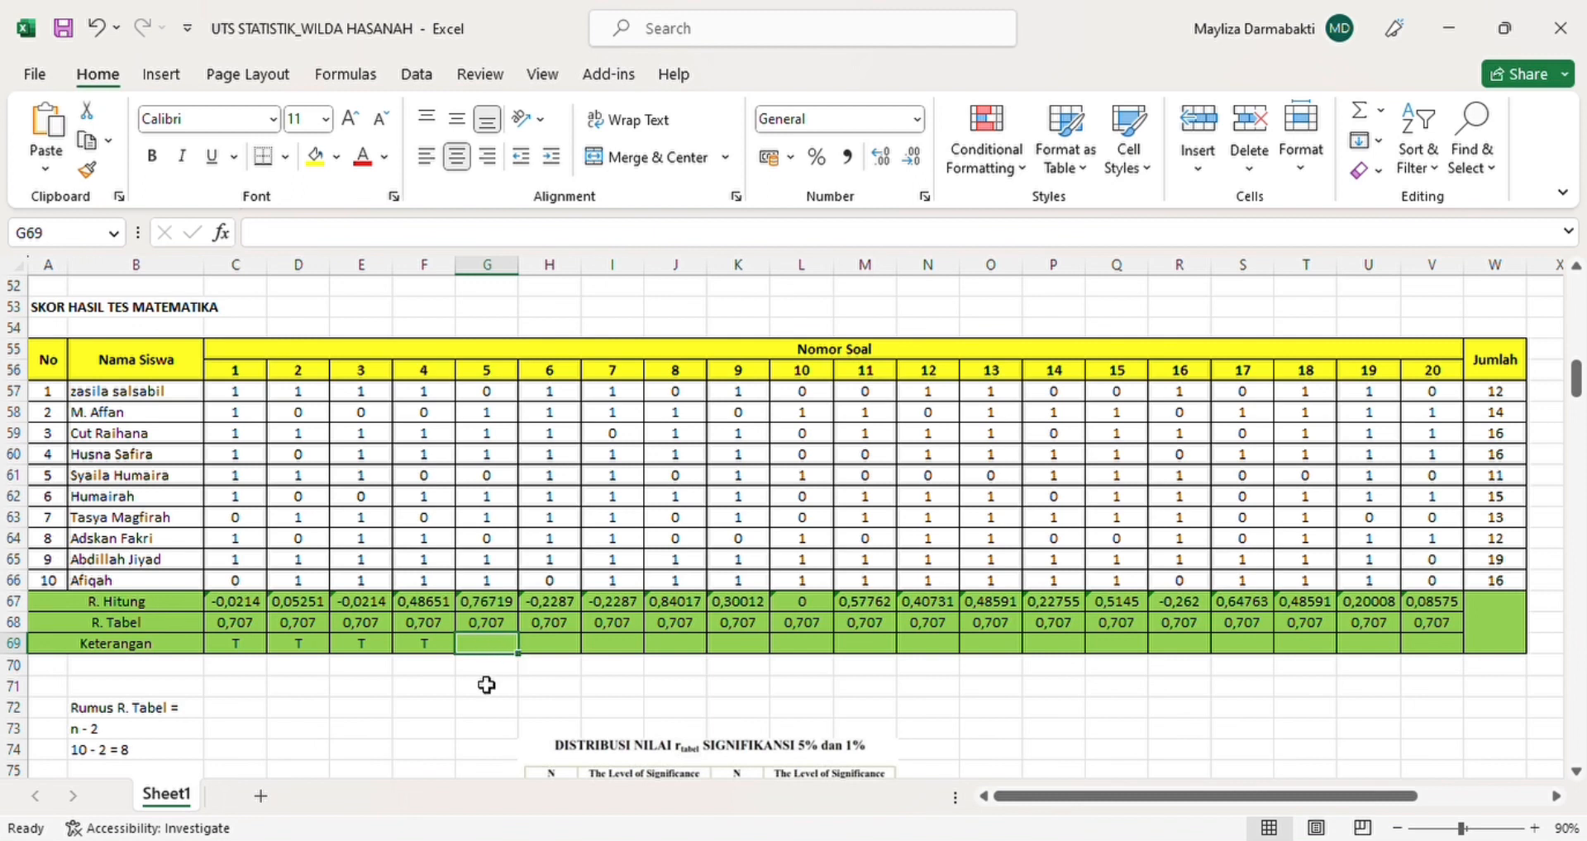
Enter V in the Keterangan row for question 5 and T for questions 6 and 7.
{"action": "type", "text": "V"}
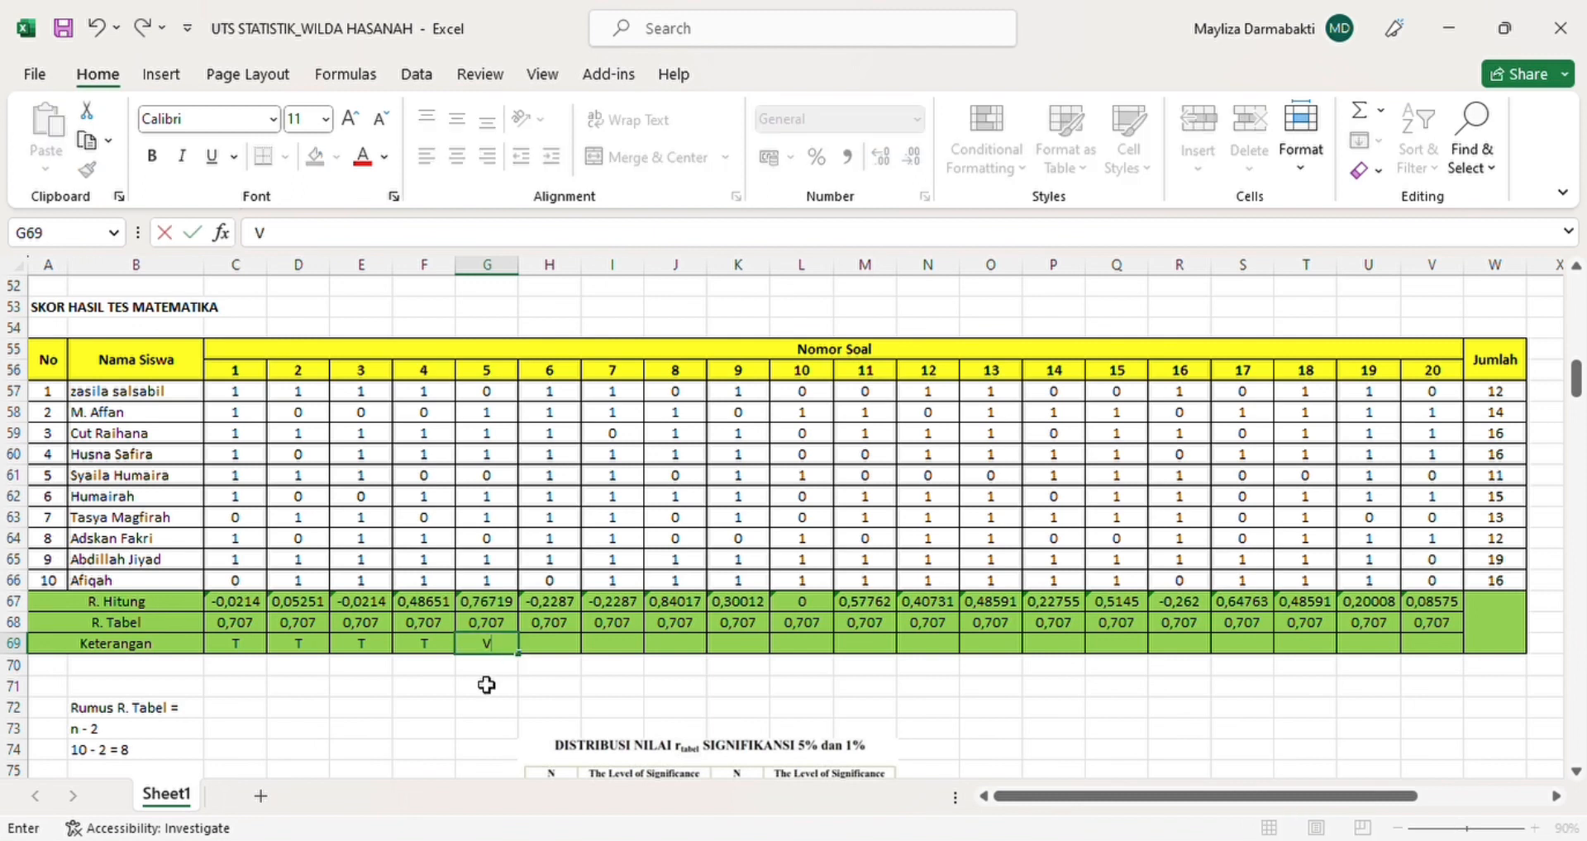
{"action": "key", "text": "Tab"}
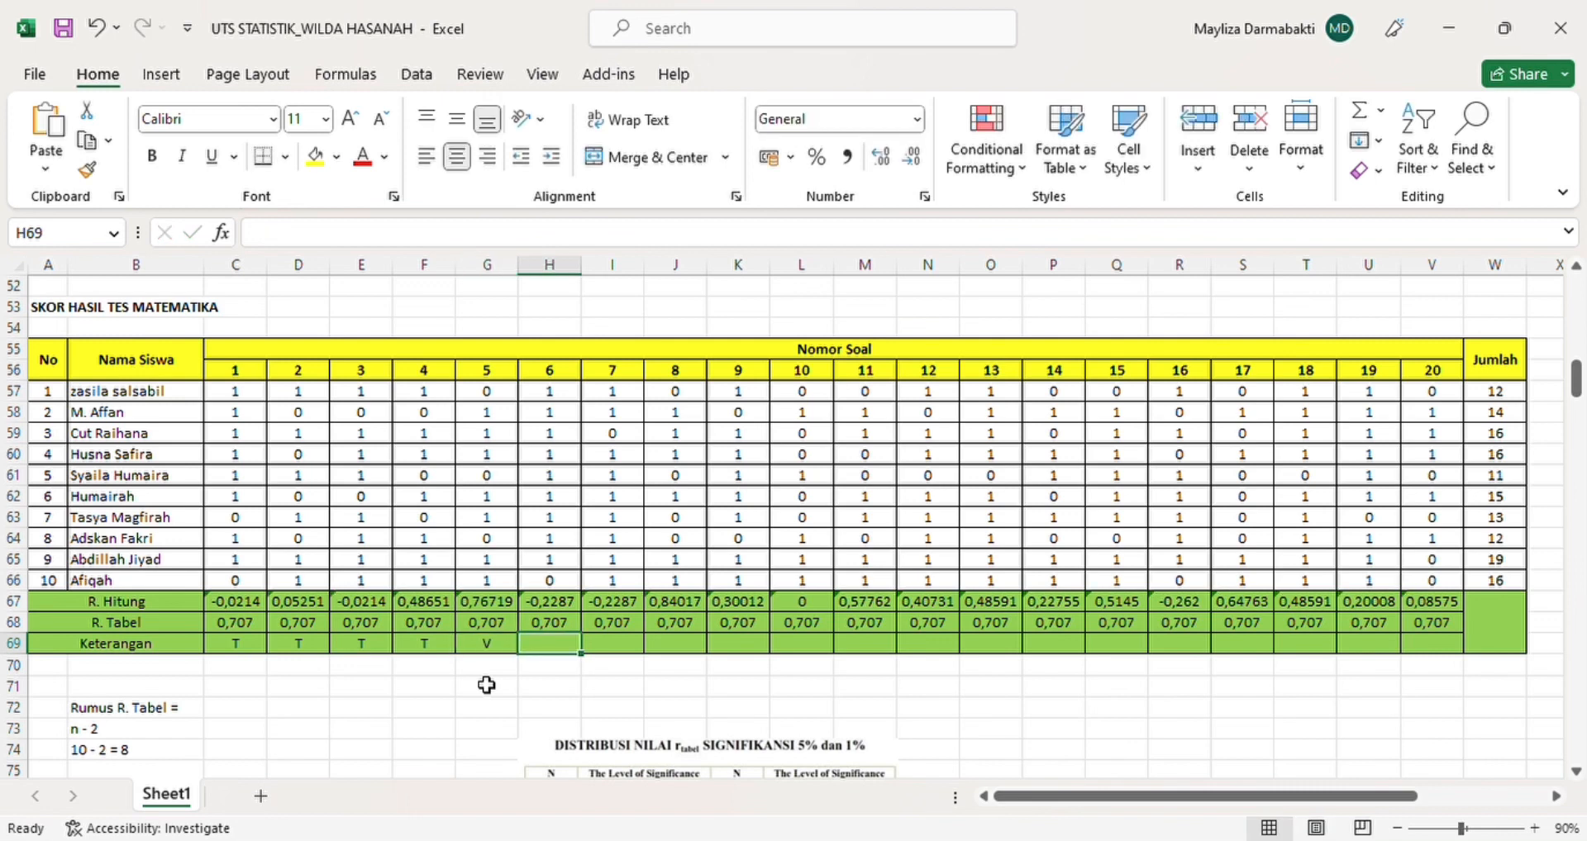
{"action": "type", "text": "T"}
{"action": "key", "text": "Tab"}
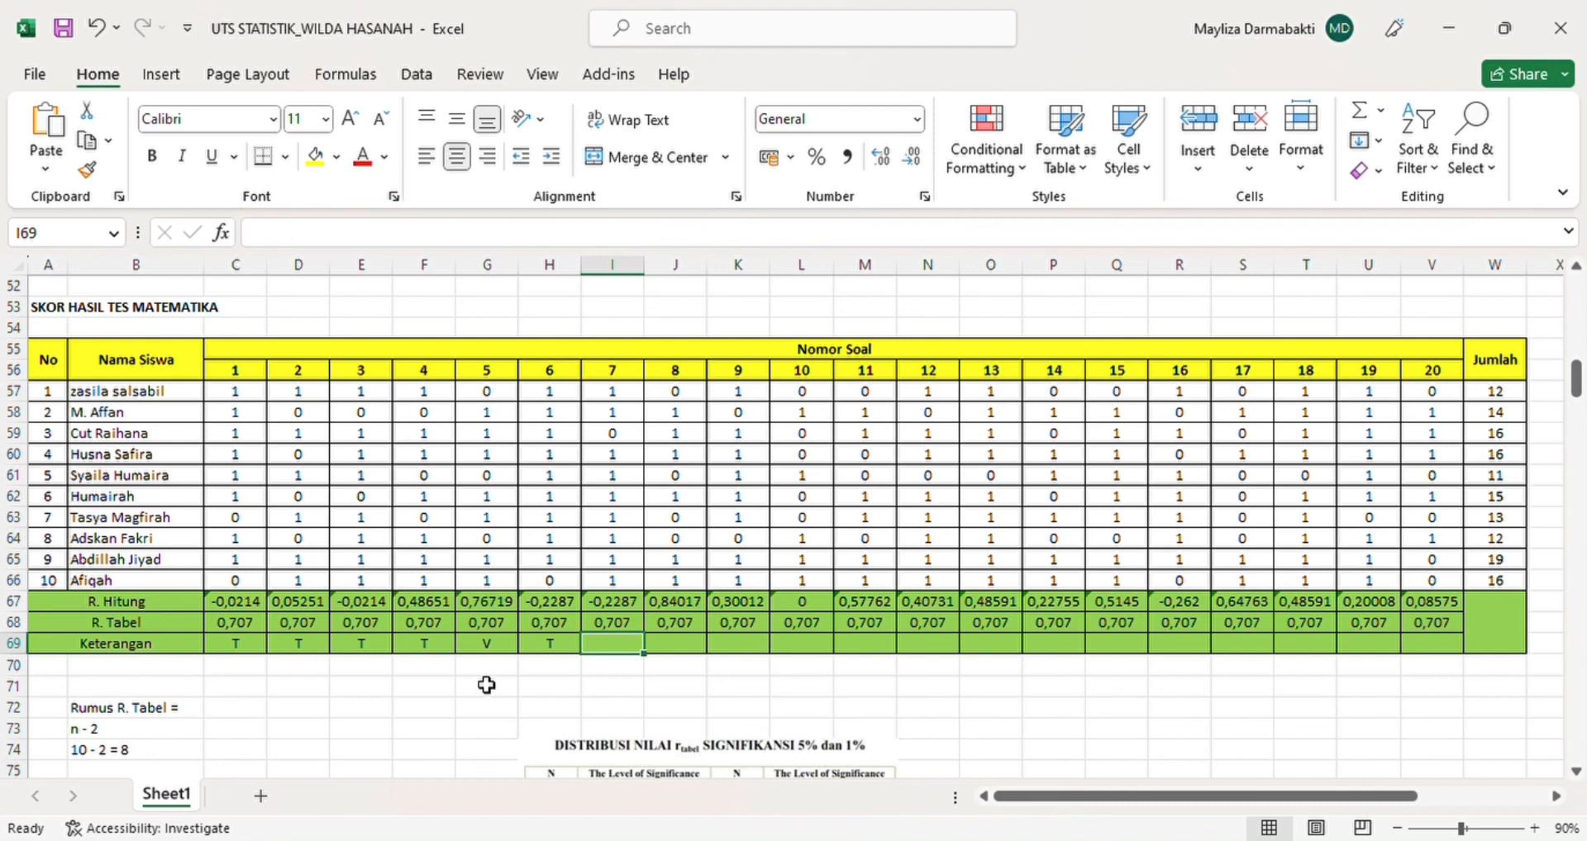
{"action": "type", "text": "T"}
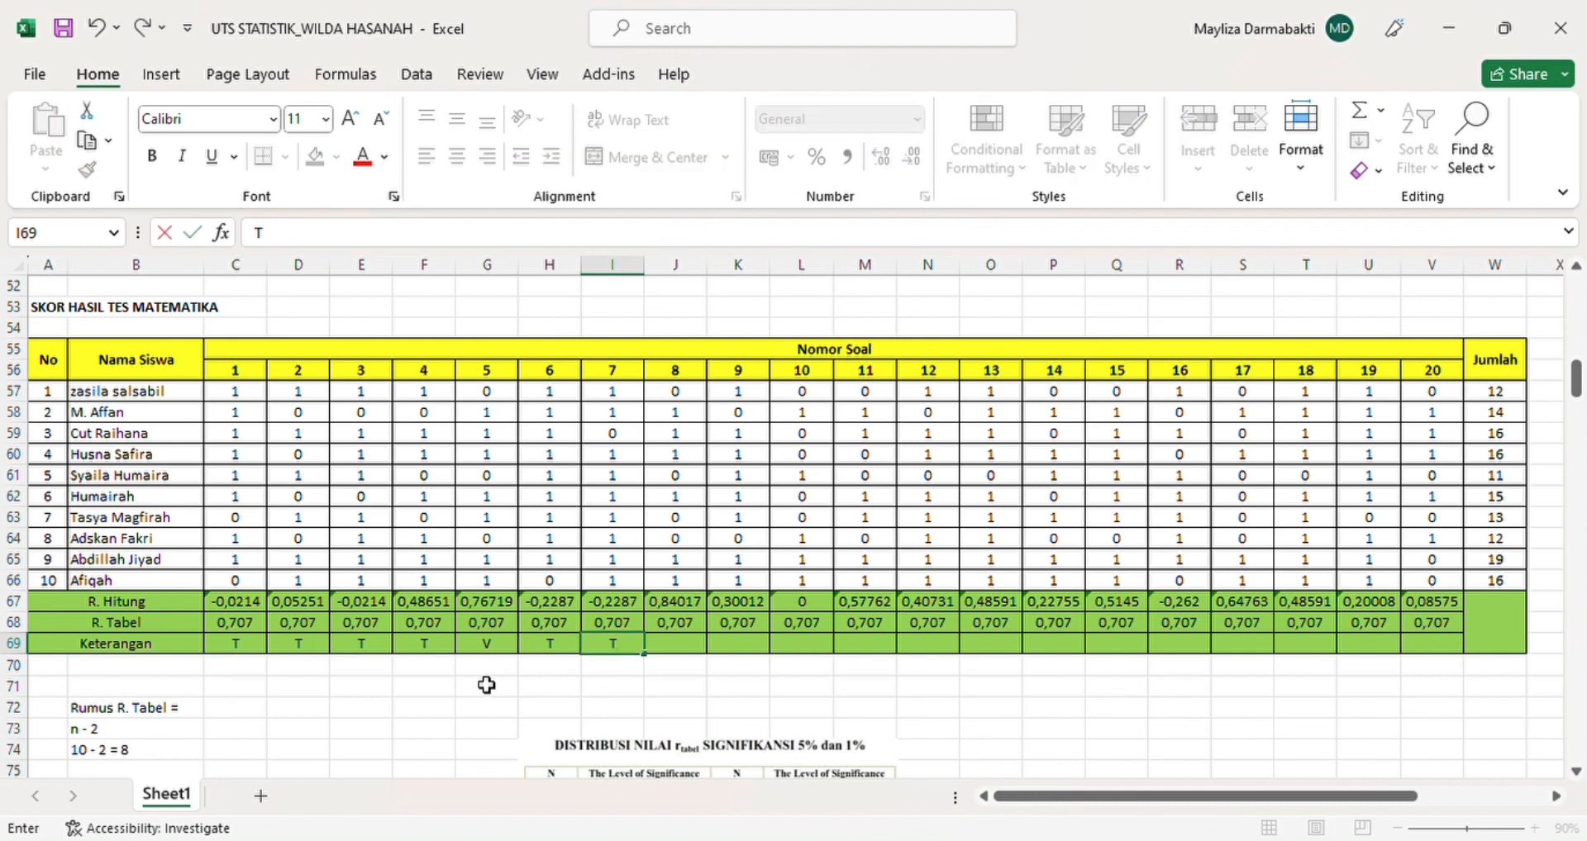
{"action": "key", "text": "Tab"}
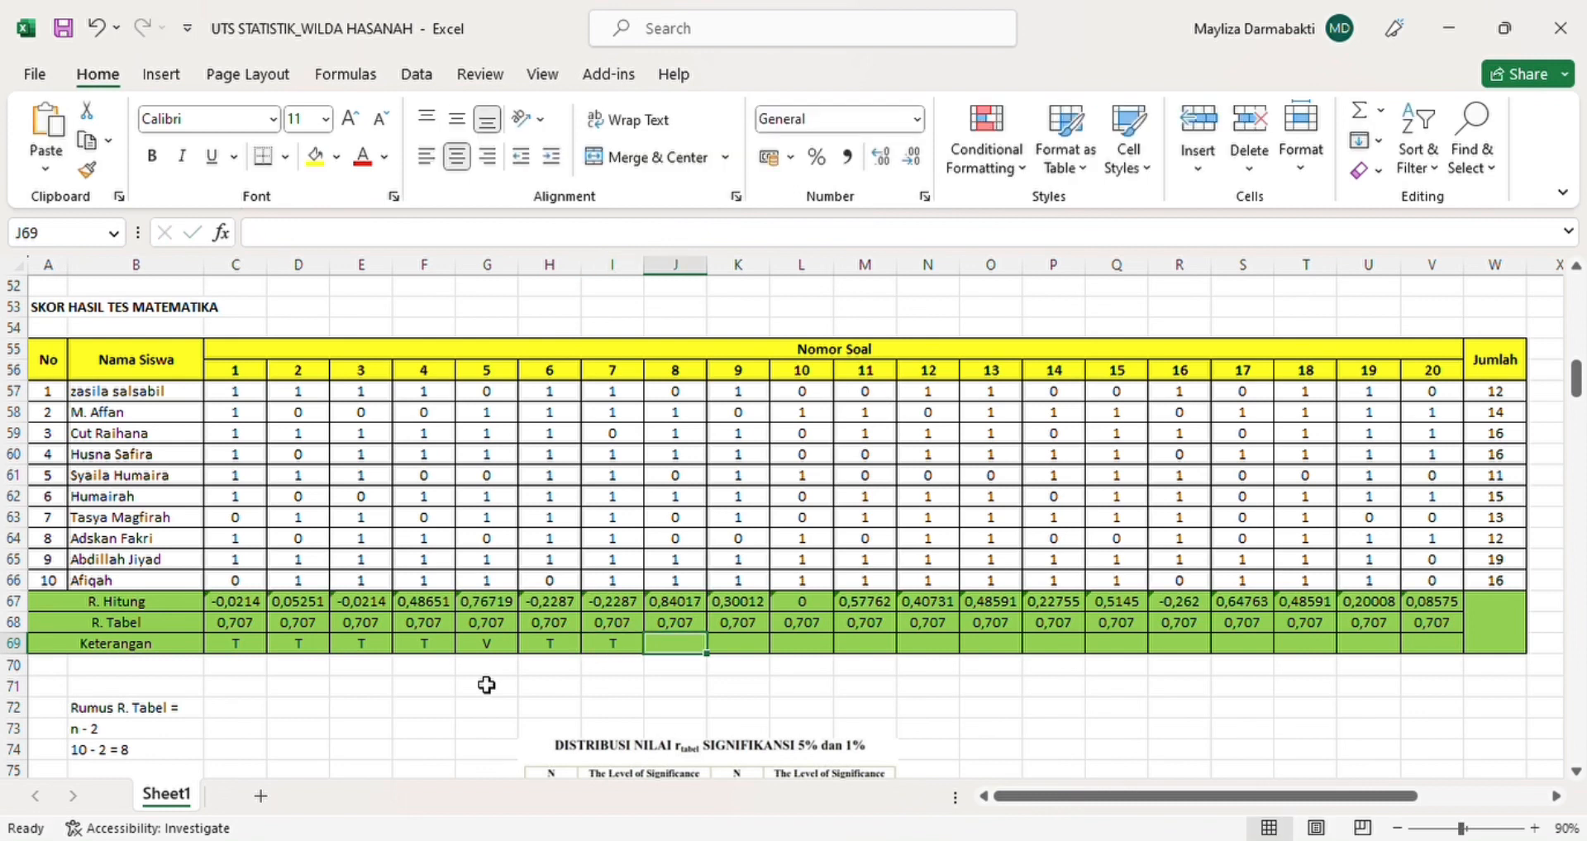
Enter V in the Keterangan row for question 8 and T for questions 9 and 10.
{"action": "type", "text": "V"}
{"action": "key", "text": "Tab"}
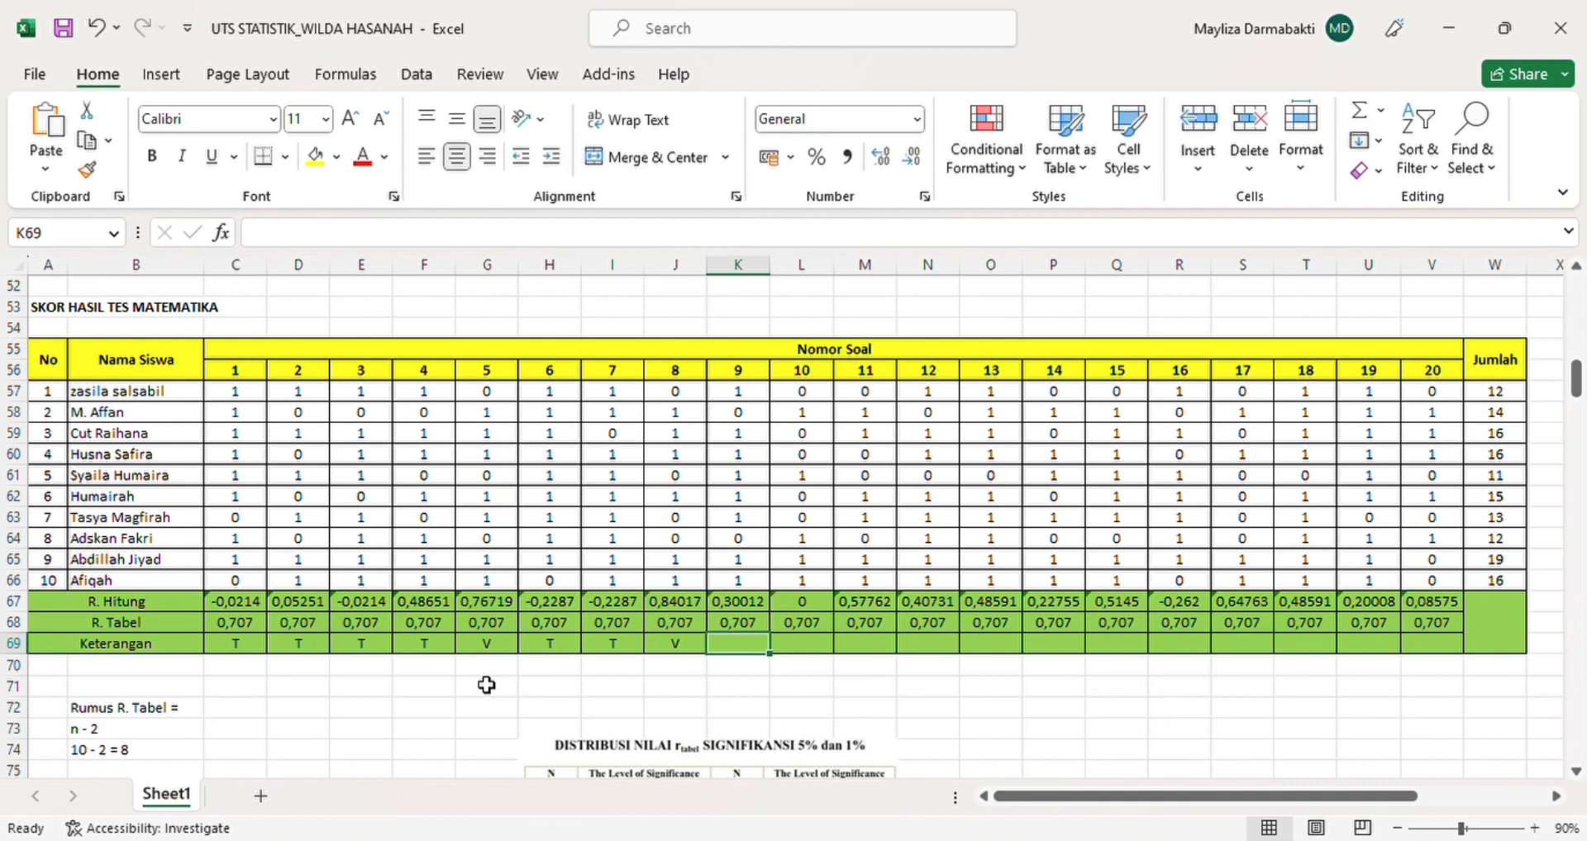
{"action": "type", "text": "T"}
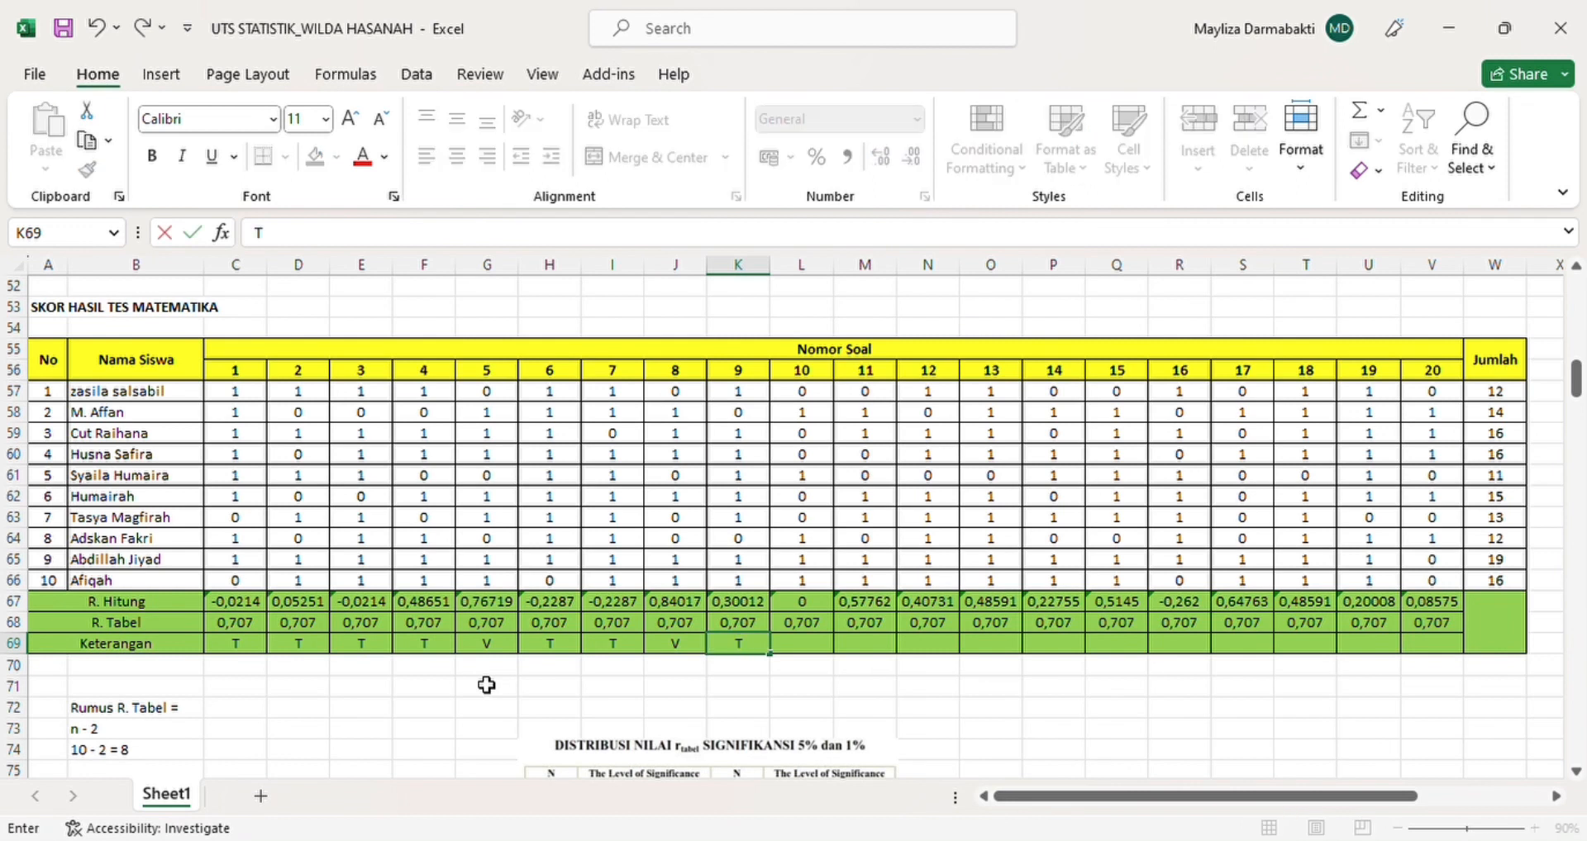
{"action": "key", "text": "Tab"}
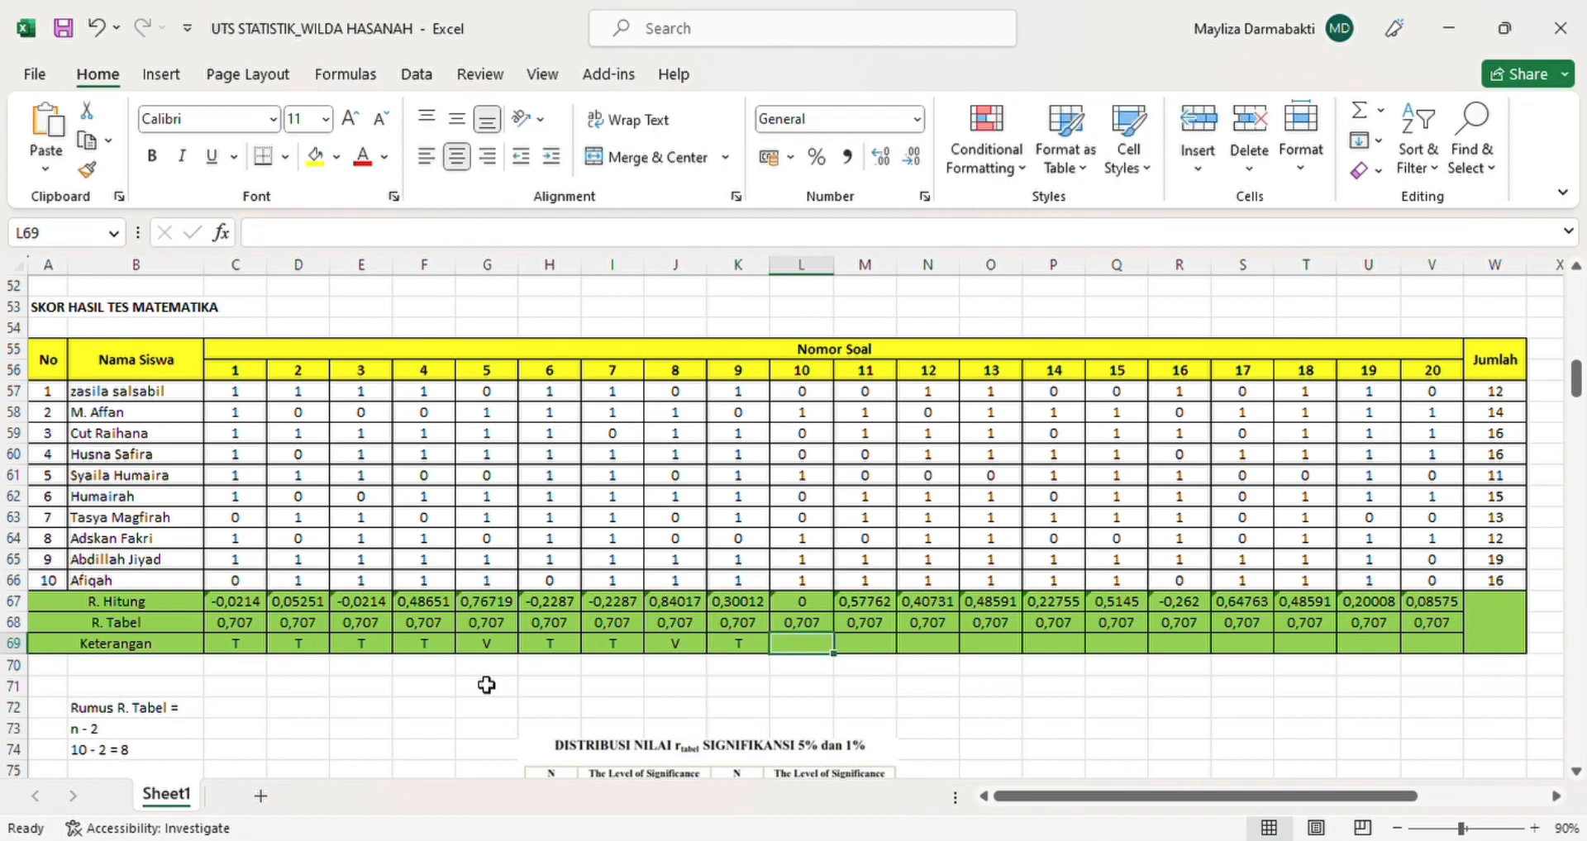
{"action": "type", "text": "T"}
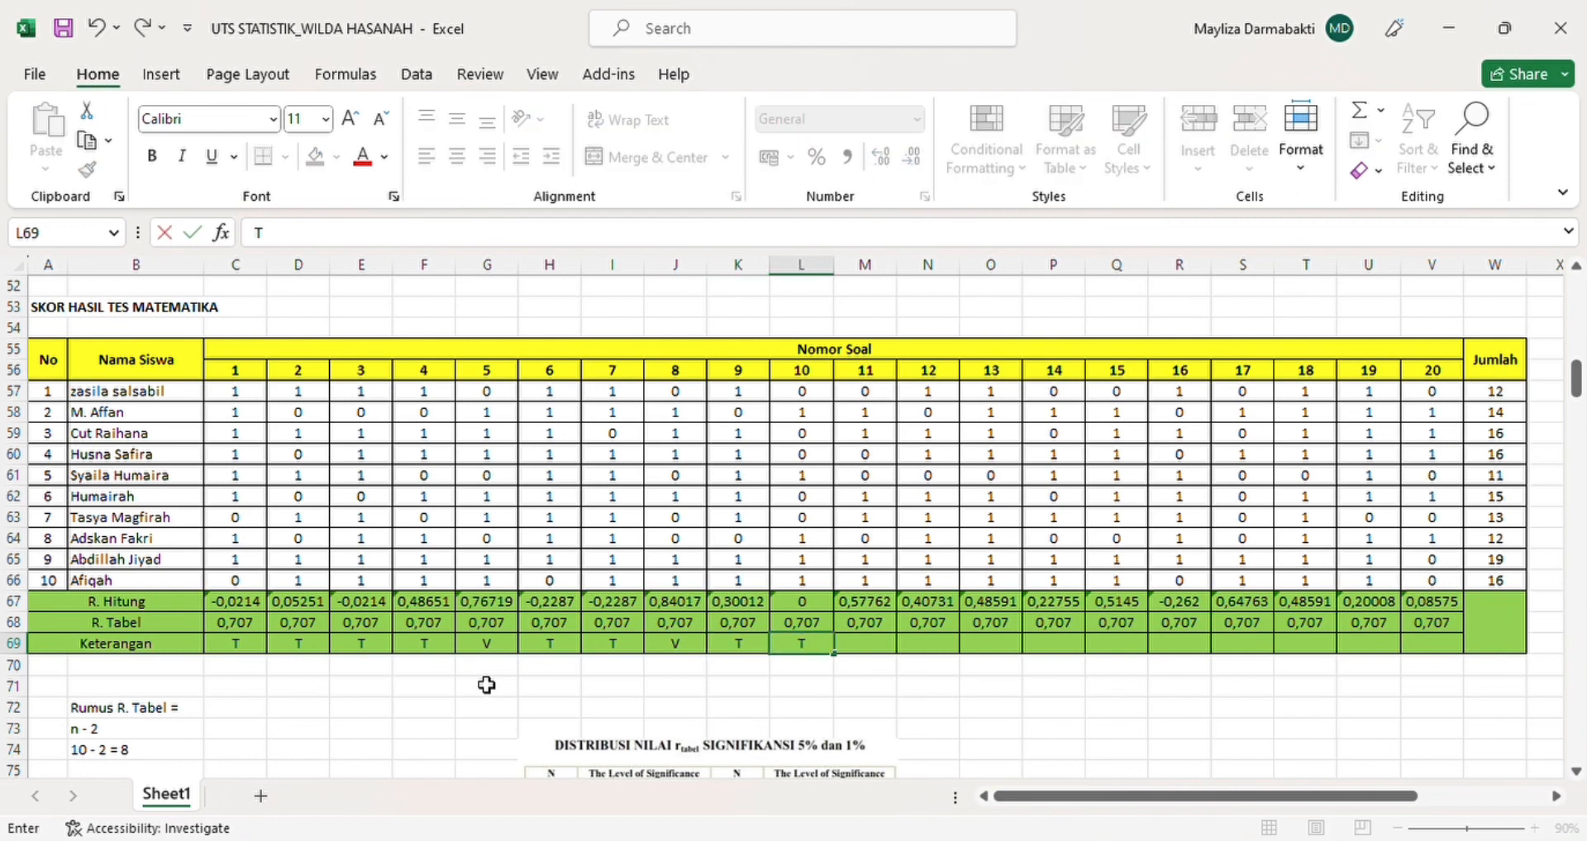
{"action": "key", "text": "Tab"}
Enter T in the Keterangan row for questions 11 to 14, cells M69 to P69.
{"action": "type", "text": "T"}
{"action": "key", "text": "Tab"}
{"action": "type", "text": "T"}
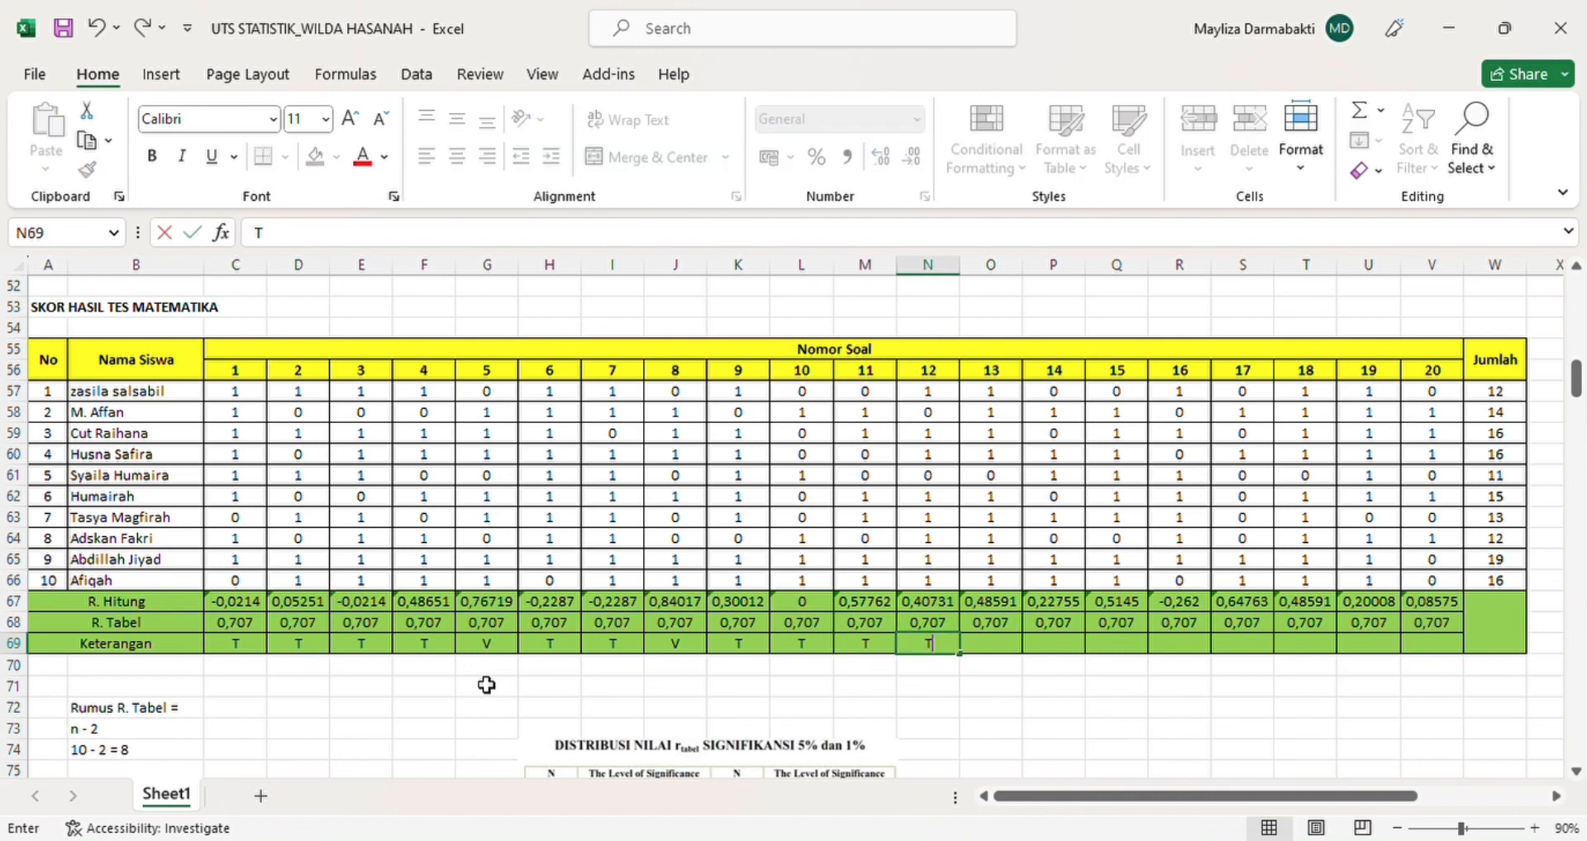
{"action": "key", "text": "Tab"}
{"action": "type", "text": "T"}
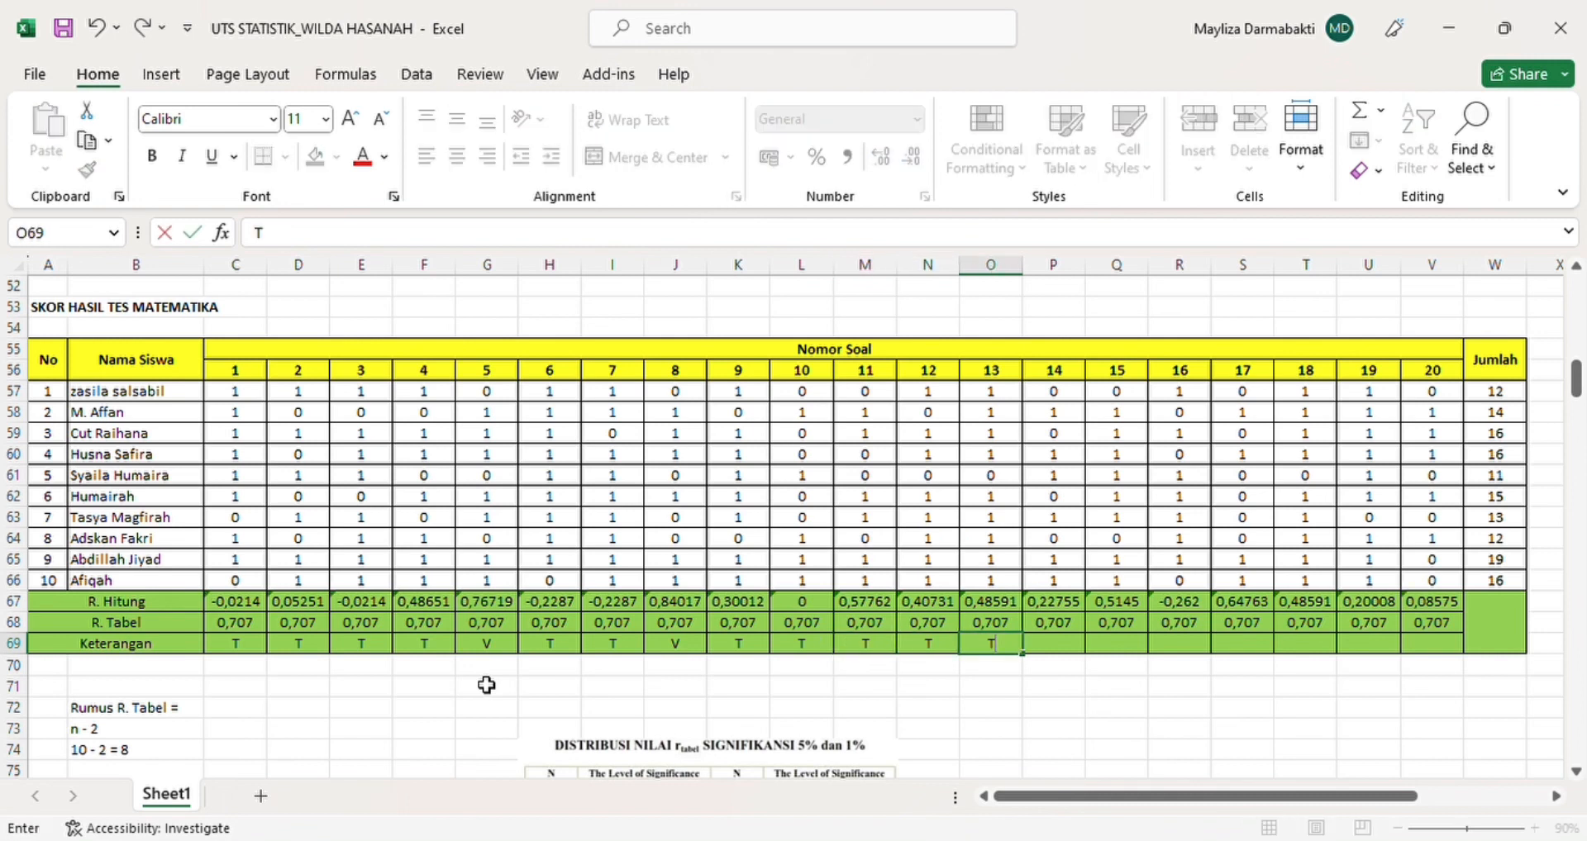
{"action": "key", "text": "Tab"}
{"action": "type", "text": "T"}
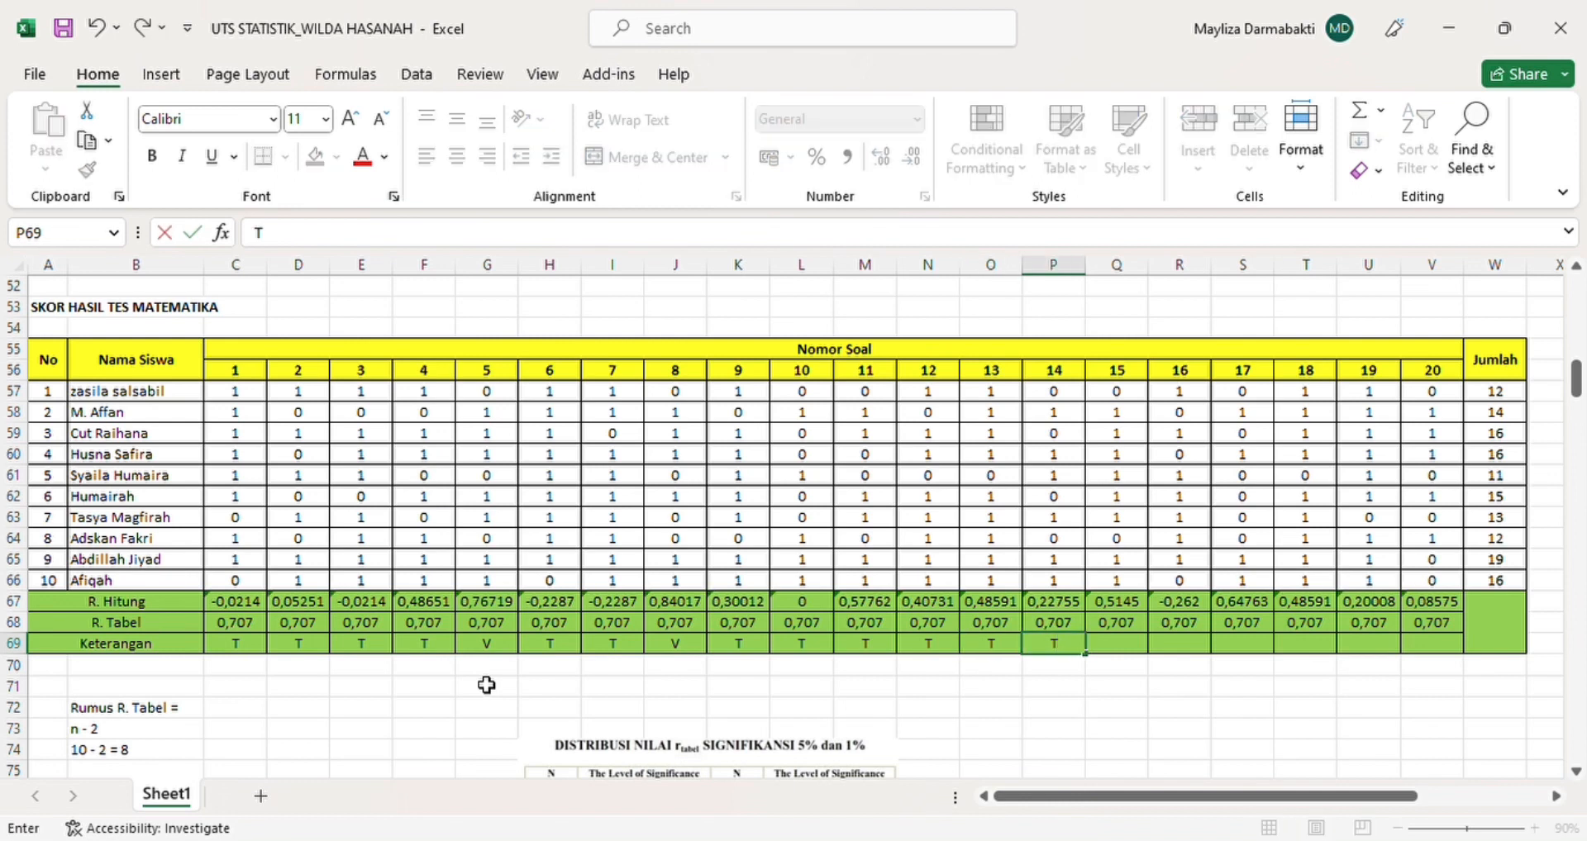
{"action": "key", "text": "Tab"}
Enter T in the Keterangan row for questions 15 to 17, cells Q69 to S69.
{"action": "key", "text": "Tab"}
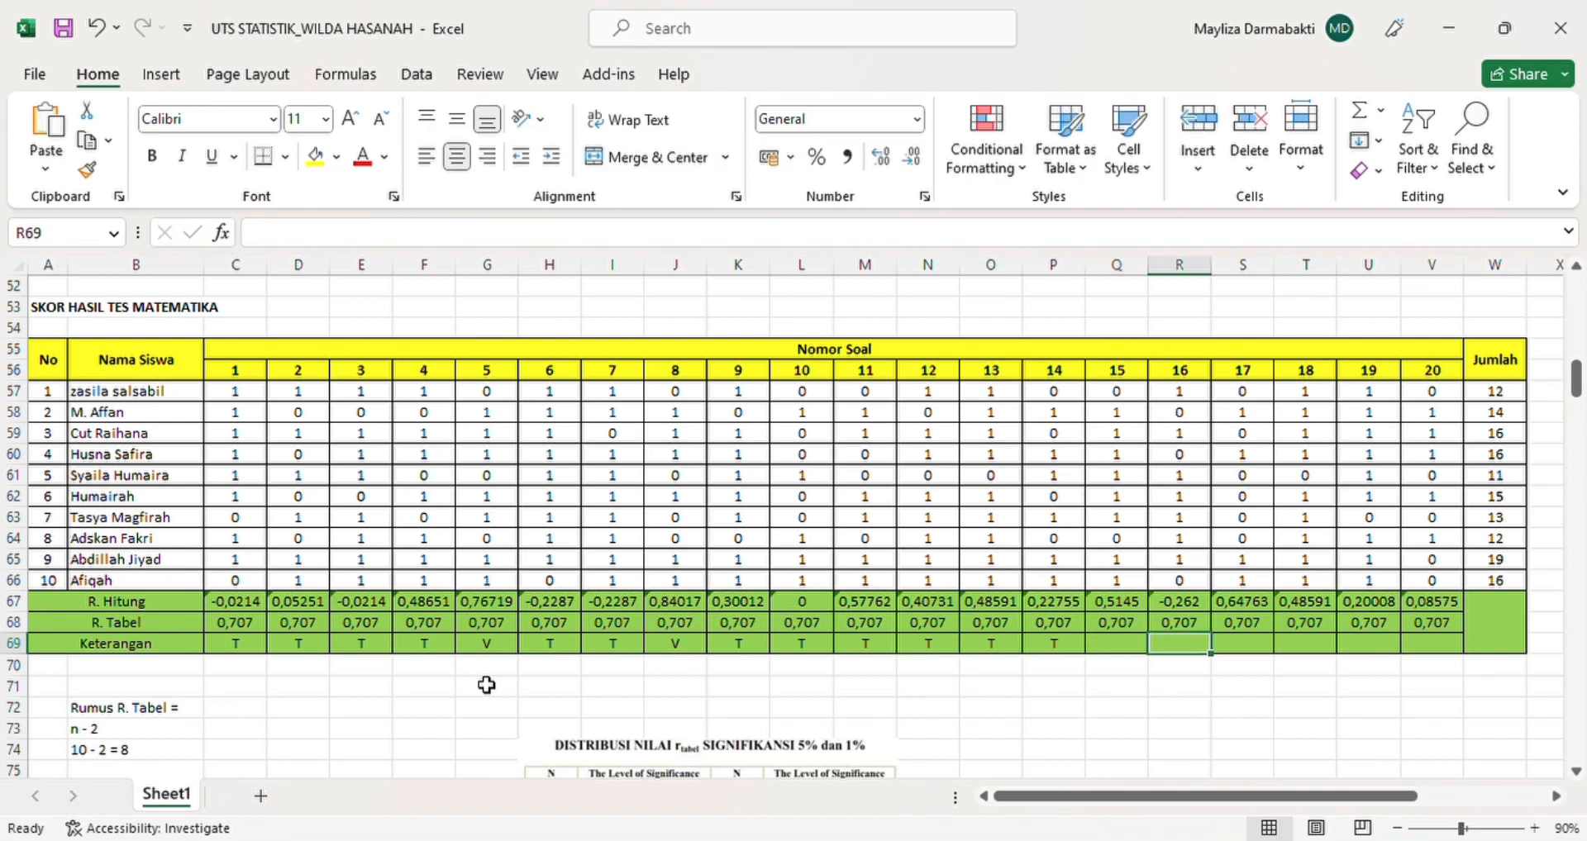
{"action": "key", "text": "Left"}
{"action": "type", "text": "T"}
{"action": "key", "text": "Tab"}
{"action": "type", "text": "T"}
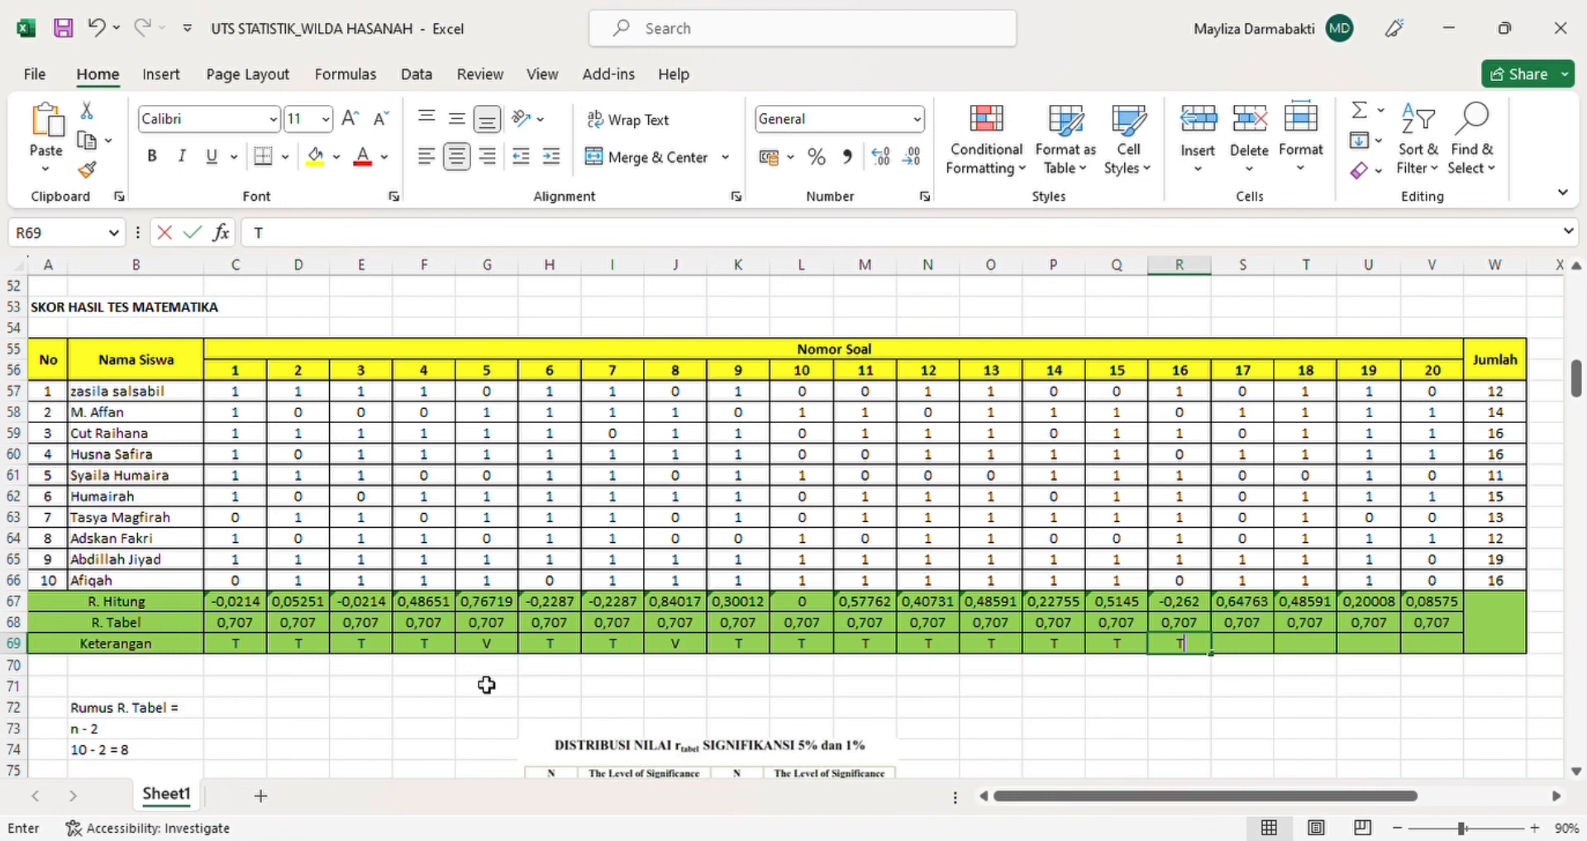
{"action": "key", "text": "Tab"}
{"action": "type", "text": "T"}
{"action": "key", "text": "Tab"}
Enter T in the Keterangan row for questions 18 to 20, cells T69 to V69.
{"action": "type", "text": "T"}
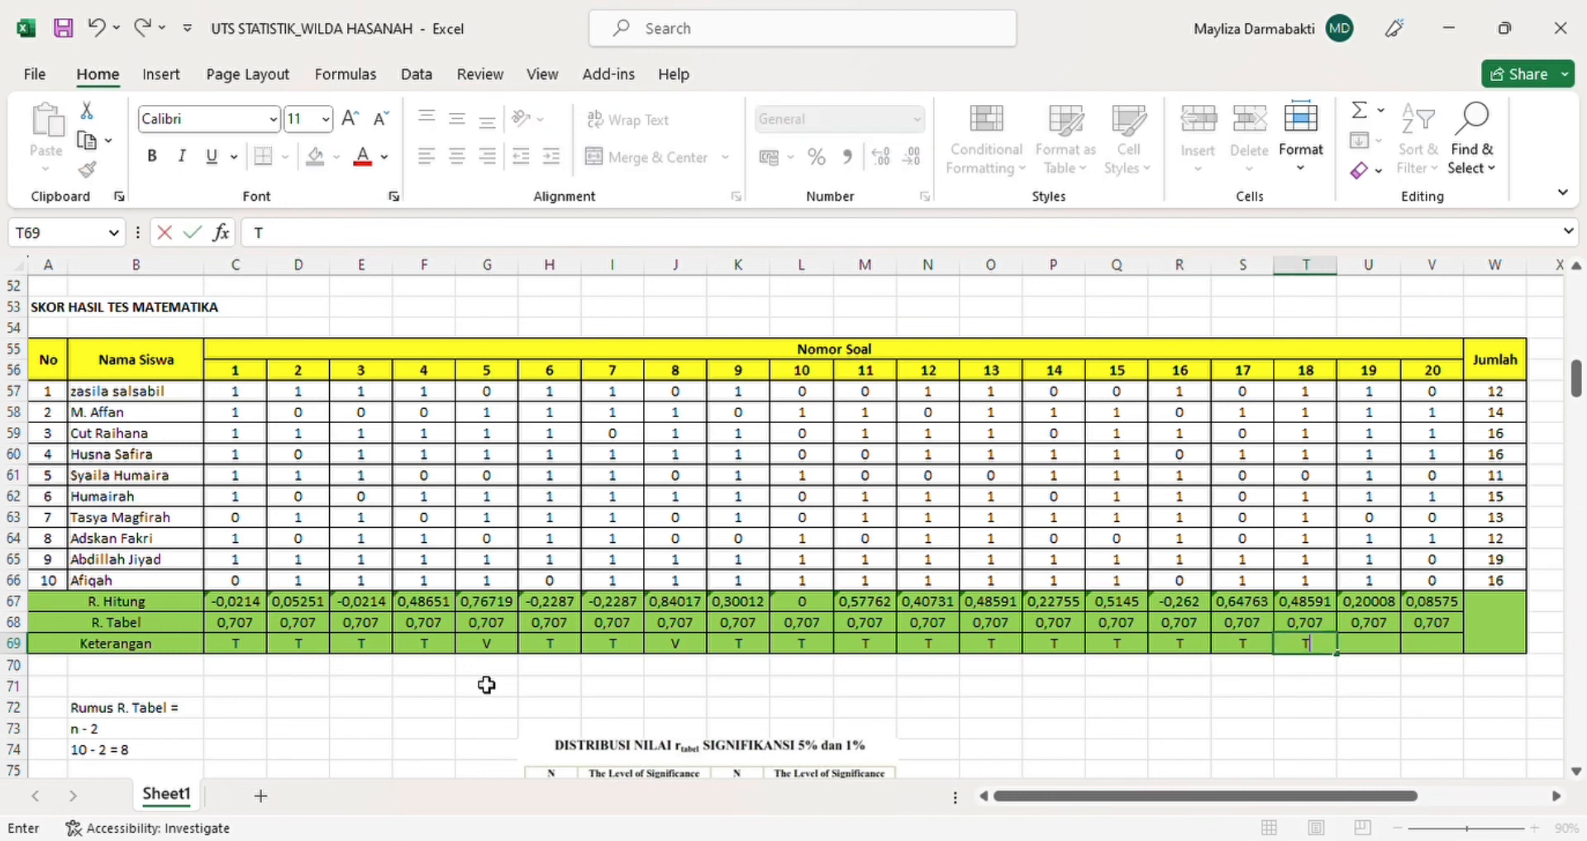
{"action": "key", "text": "Tab"}
{"action": "type", "text": "T"}
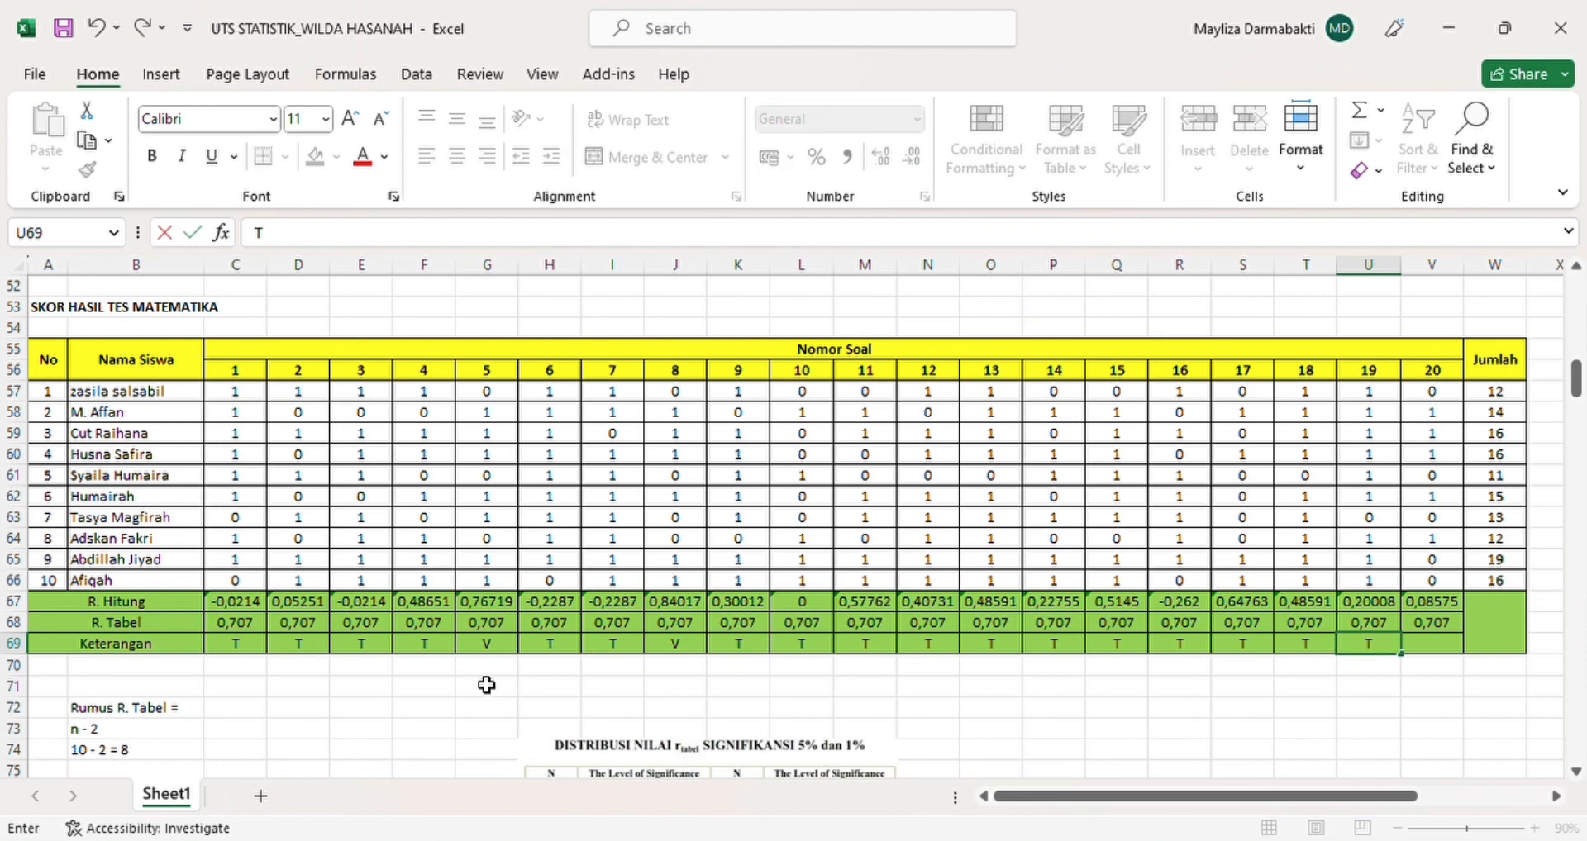
{"action": "key", "text": "Tab"}
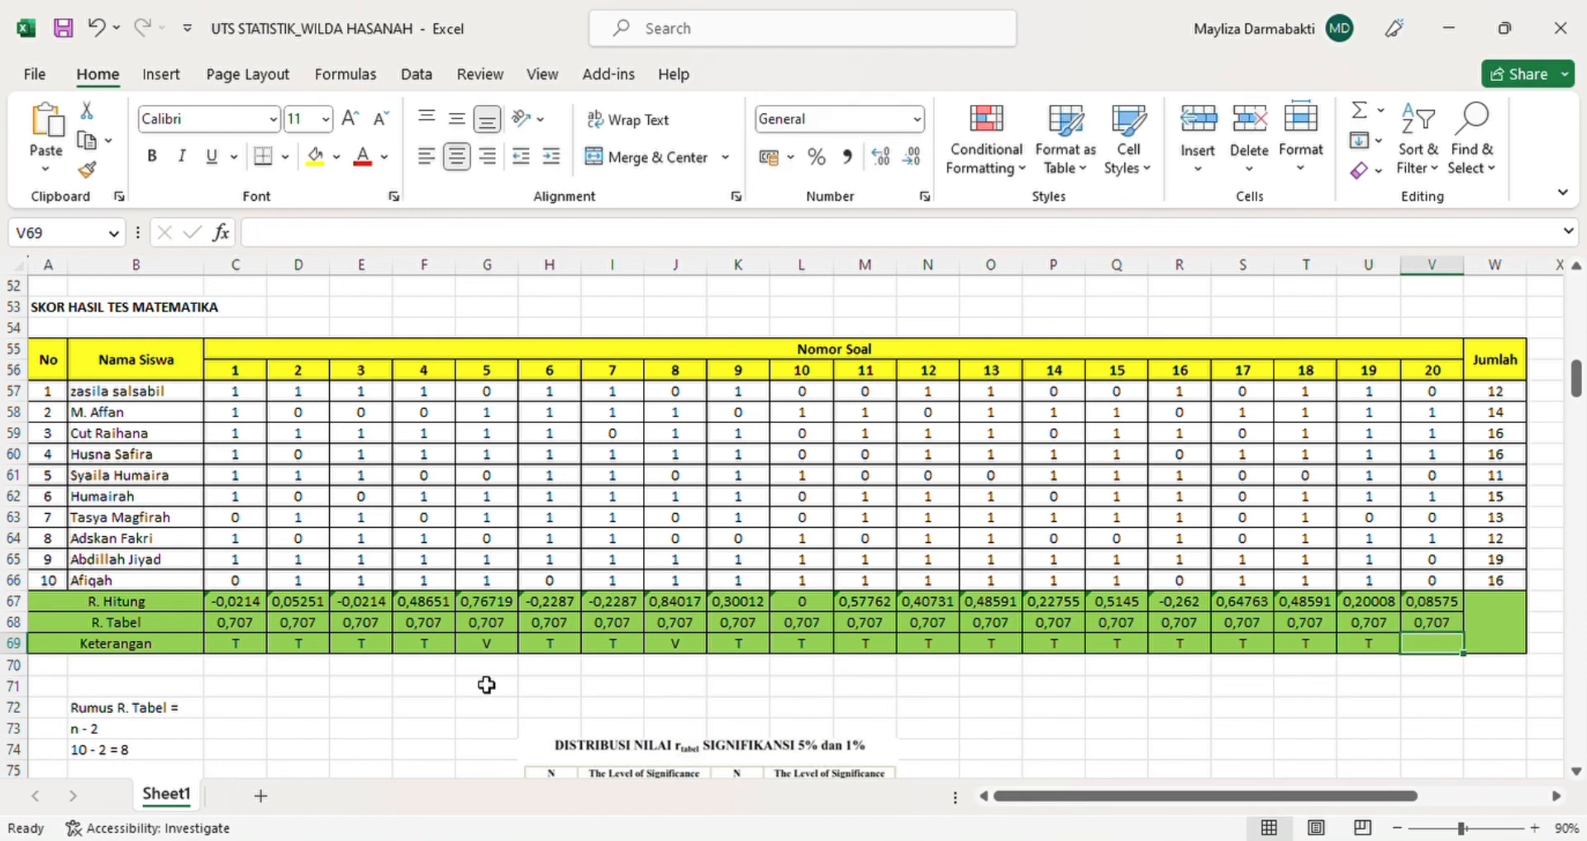
{"action": "type", "text": "T"}
{"action": "key", "text": "Tab"}
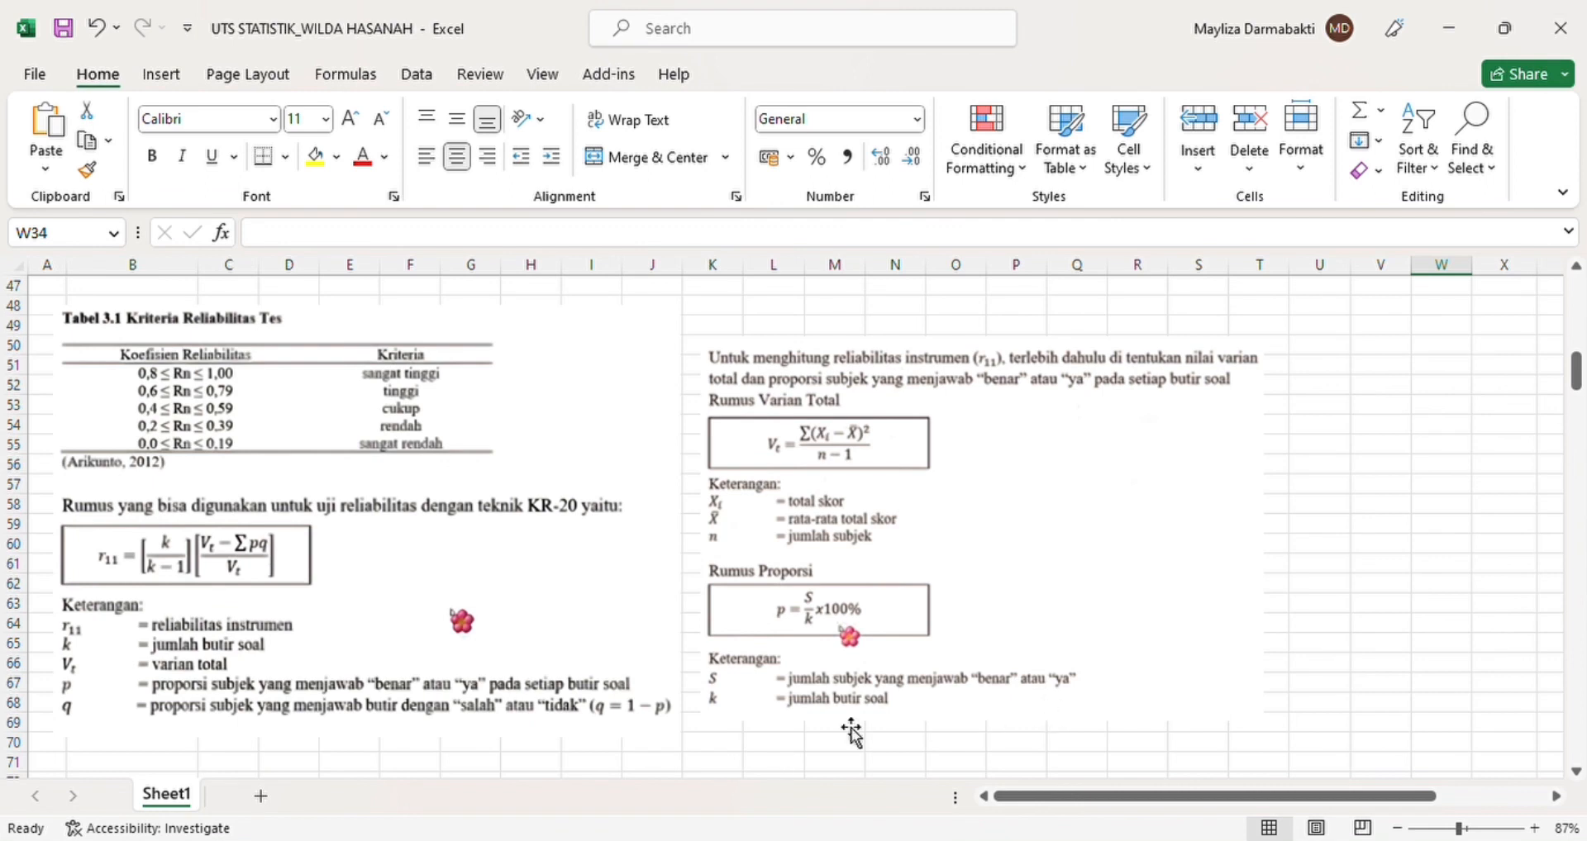
Sum the students' Jumlah scores W24:W33 in cell W34 of the reliability table.
{"action": "scroll", "coordinate": [852, 727], "scroll_direction": "up", "scroll_amount": 5}
{"action": "scroll", "coordinate": [1013, 630], "scroll_direction": "up", "scroll_amount": 3}
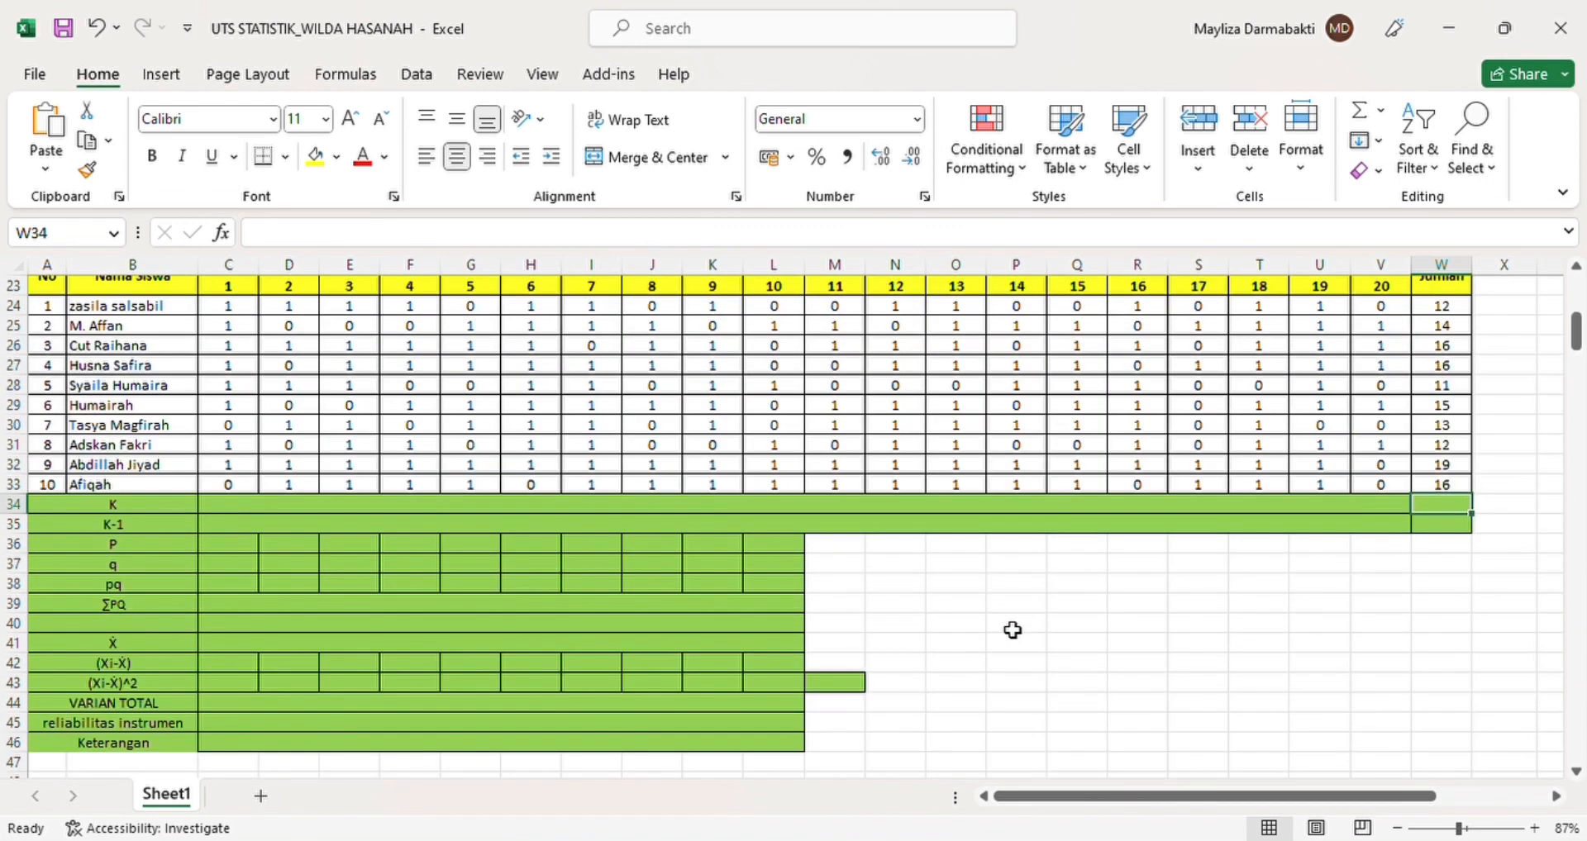
{"action": "scroll", "coordinate": [1012, 629], "scroll_direction": "up", "scroll_amount": 1}
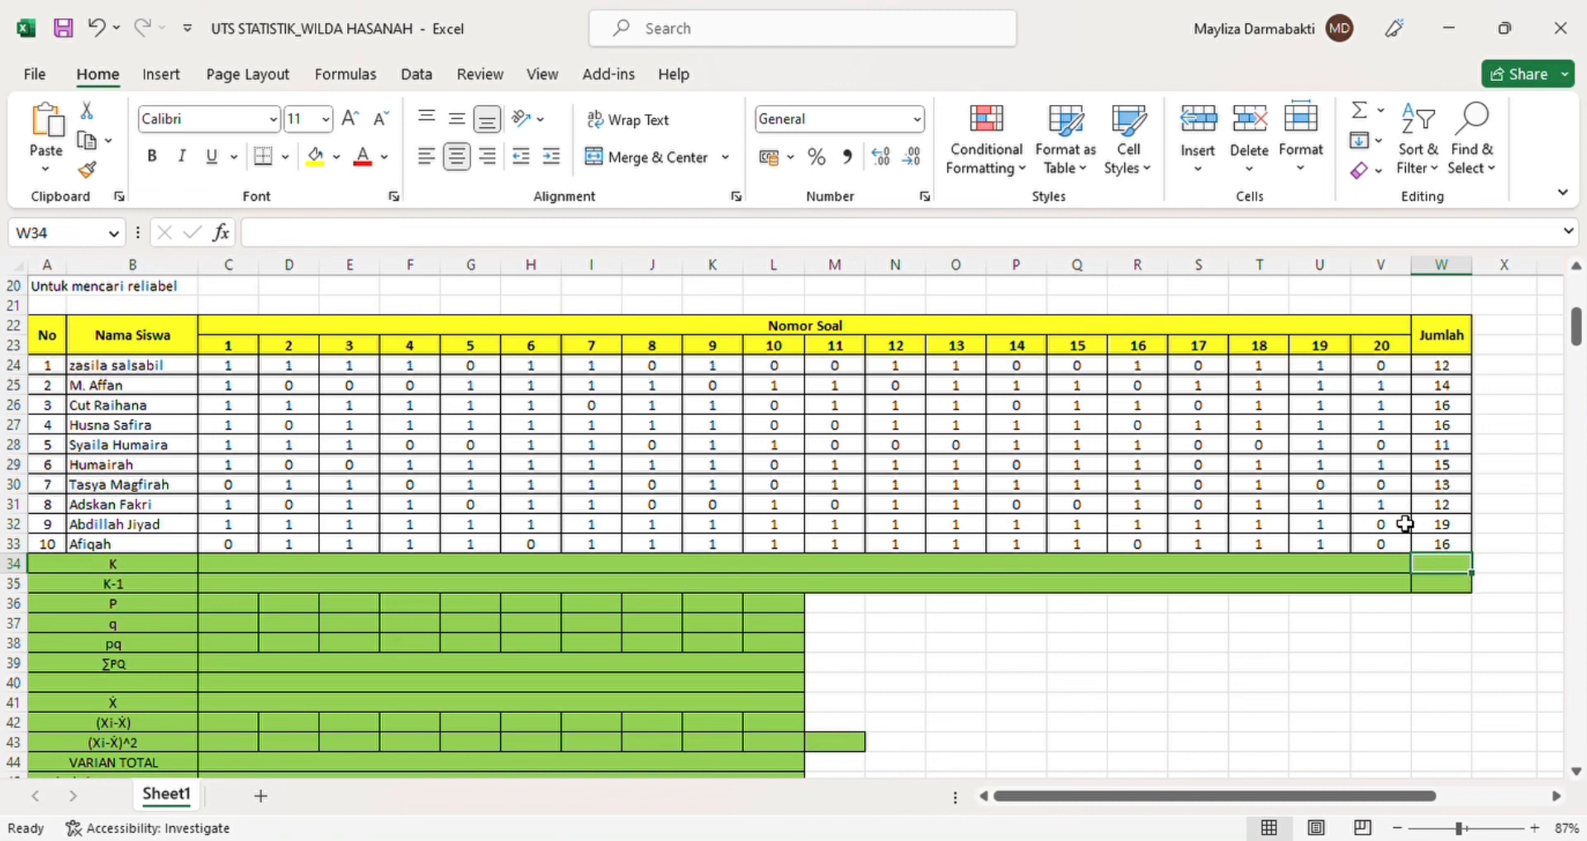
{"action": "left_click", "coordinate": [1436, 586]}
{"action": "left_click", "coordinate": [1435, 574]}
{"action": "type", "text": "="}
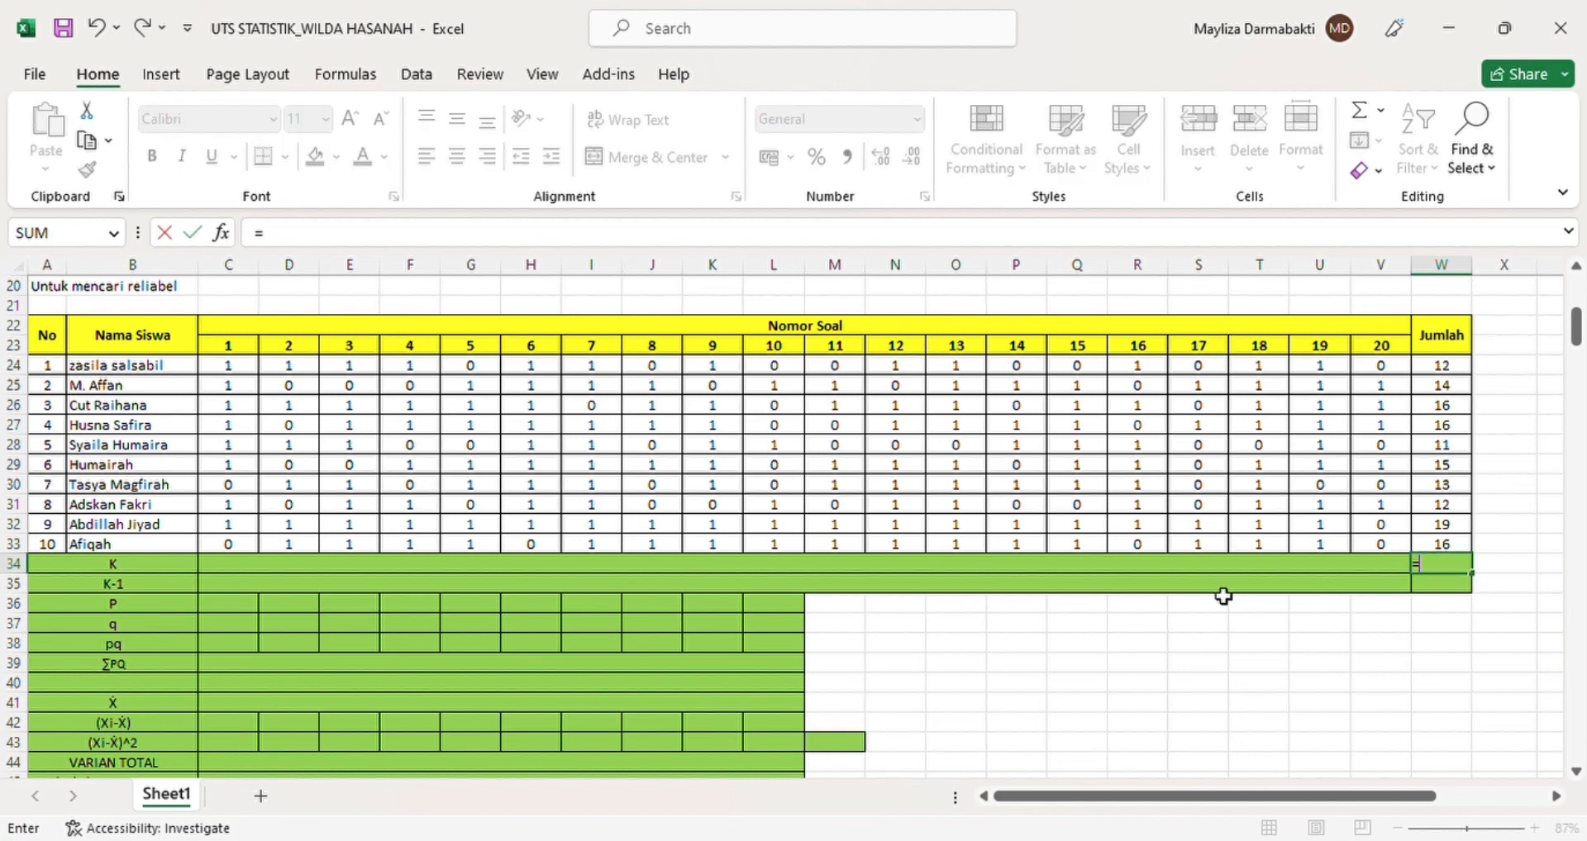
{"action": "type", "text": "sum"}
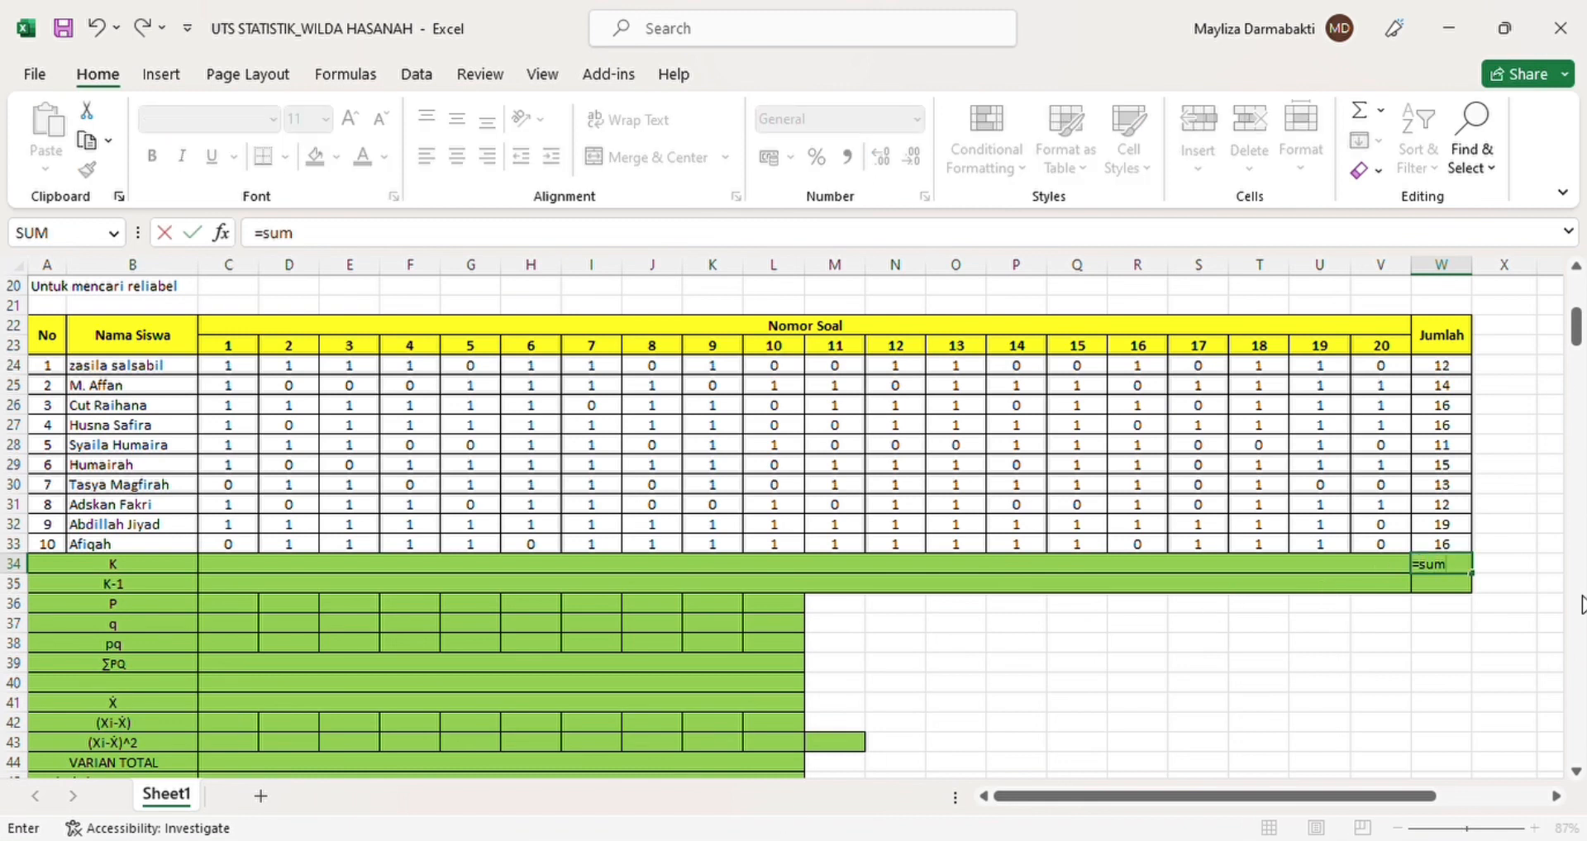
{"action": "key", "text": "Tab"}
{"action": "left_click_drag", "start_coordinate": [1437, 371], "coordinate": [1446, 548]}
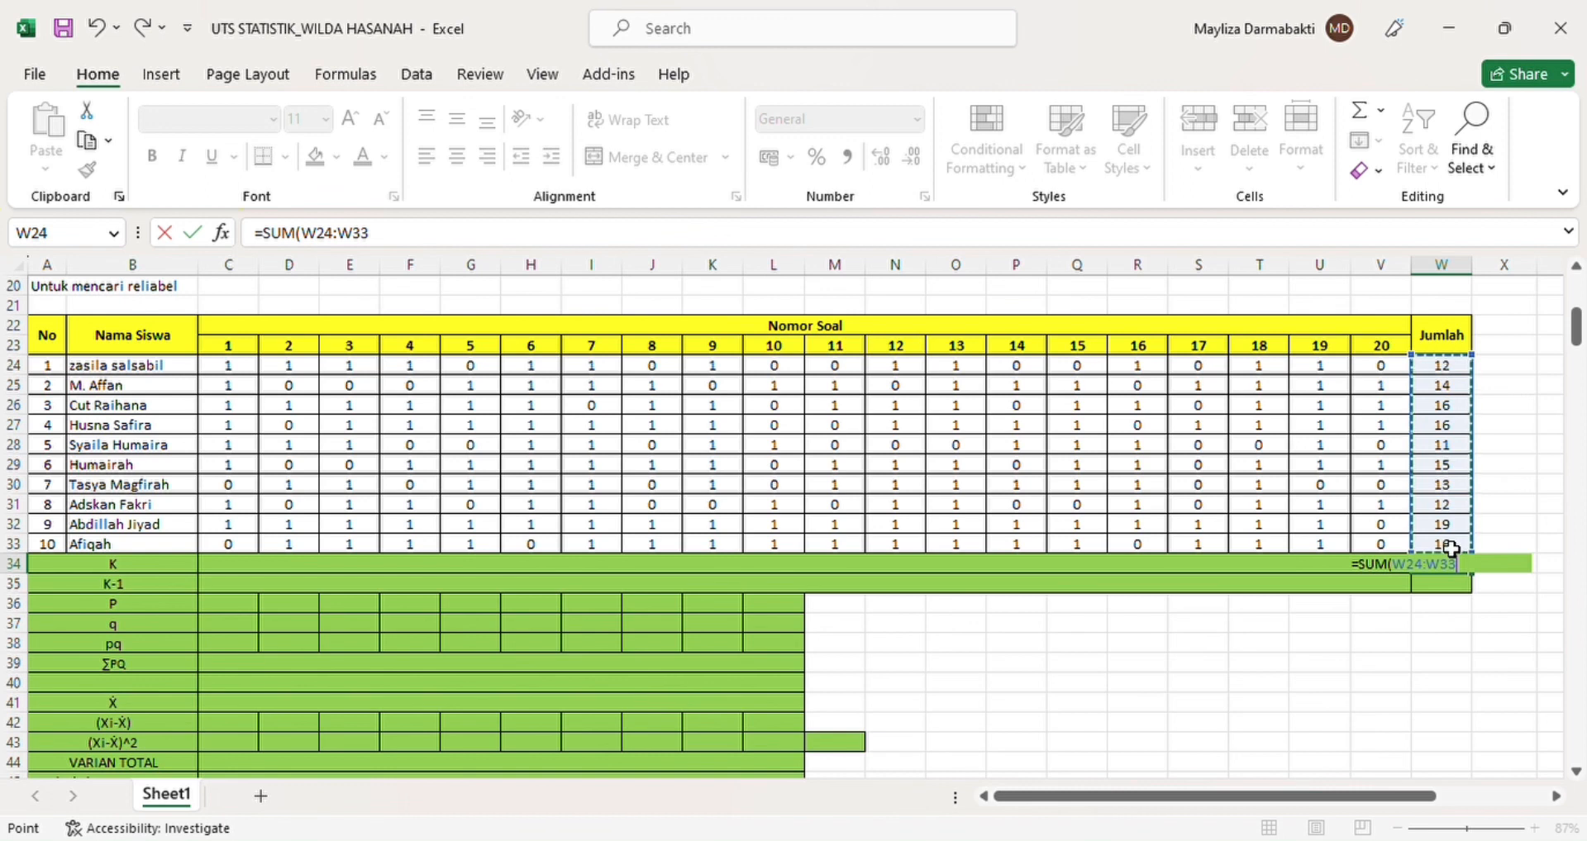
{"action": "key", "text": "Return"}
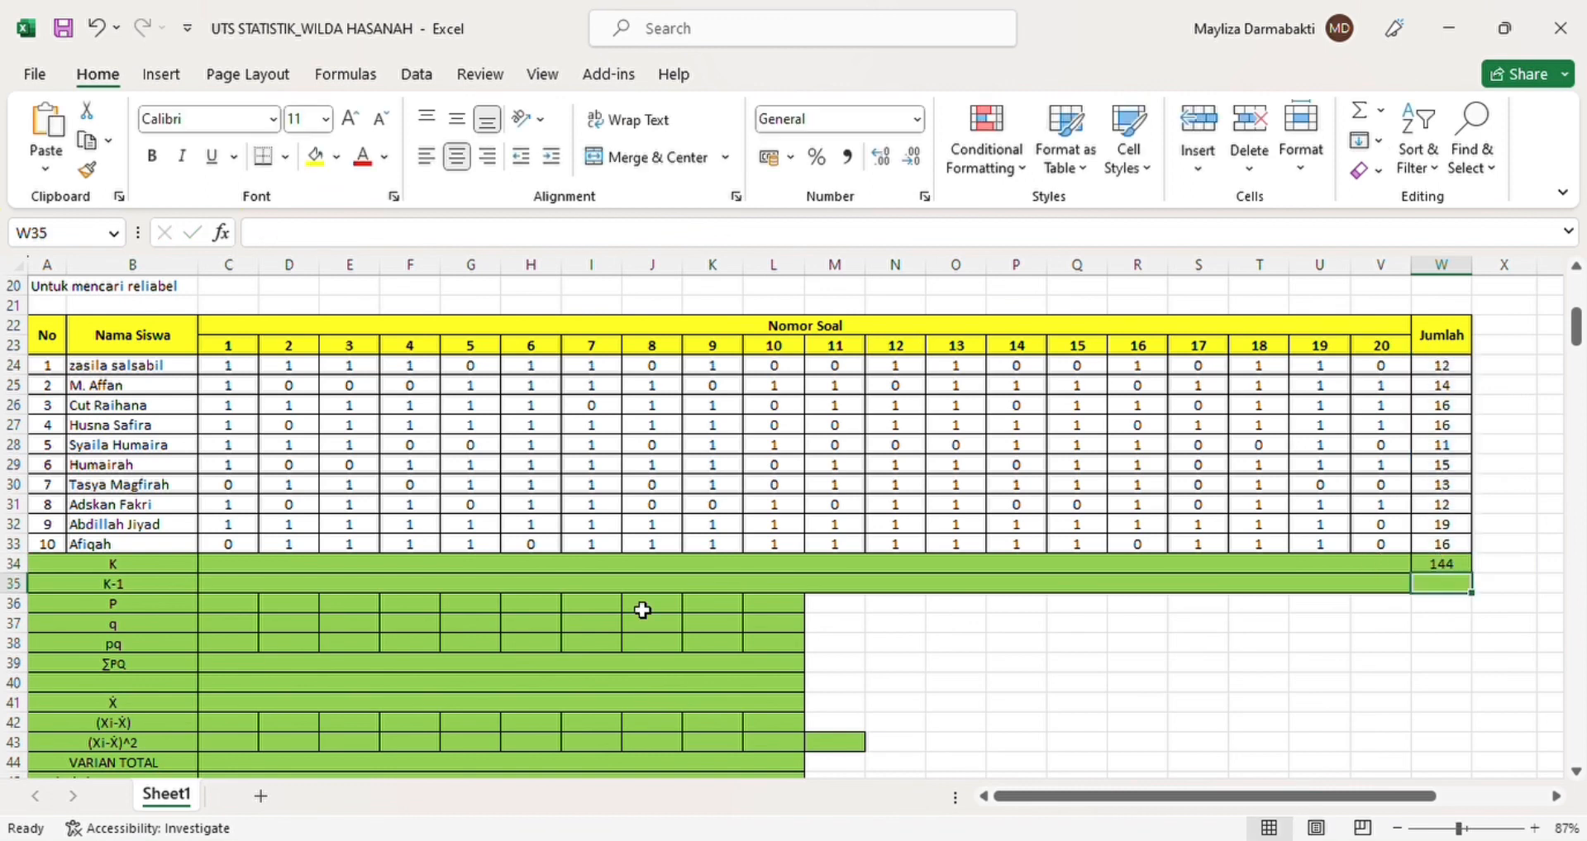
Enter 20 in the K row and 19 in the K-1 row of the reliability table.
{"action": "left_click", "coordinate": [582, 570]}
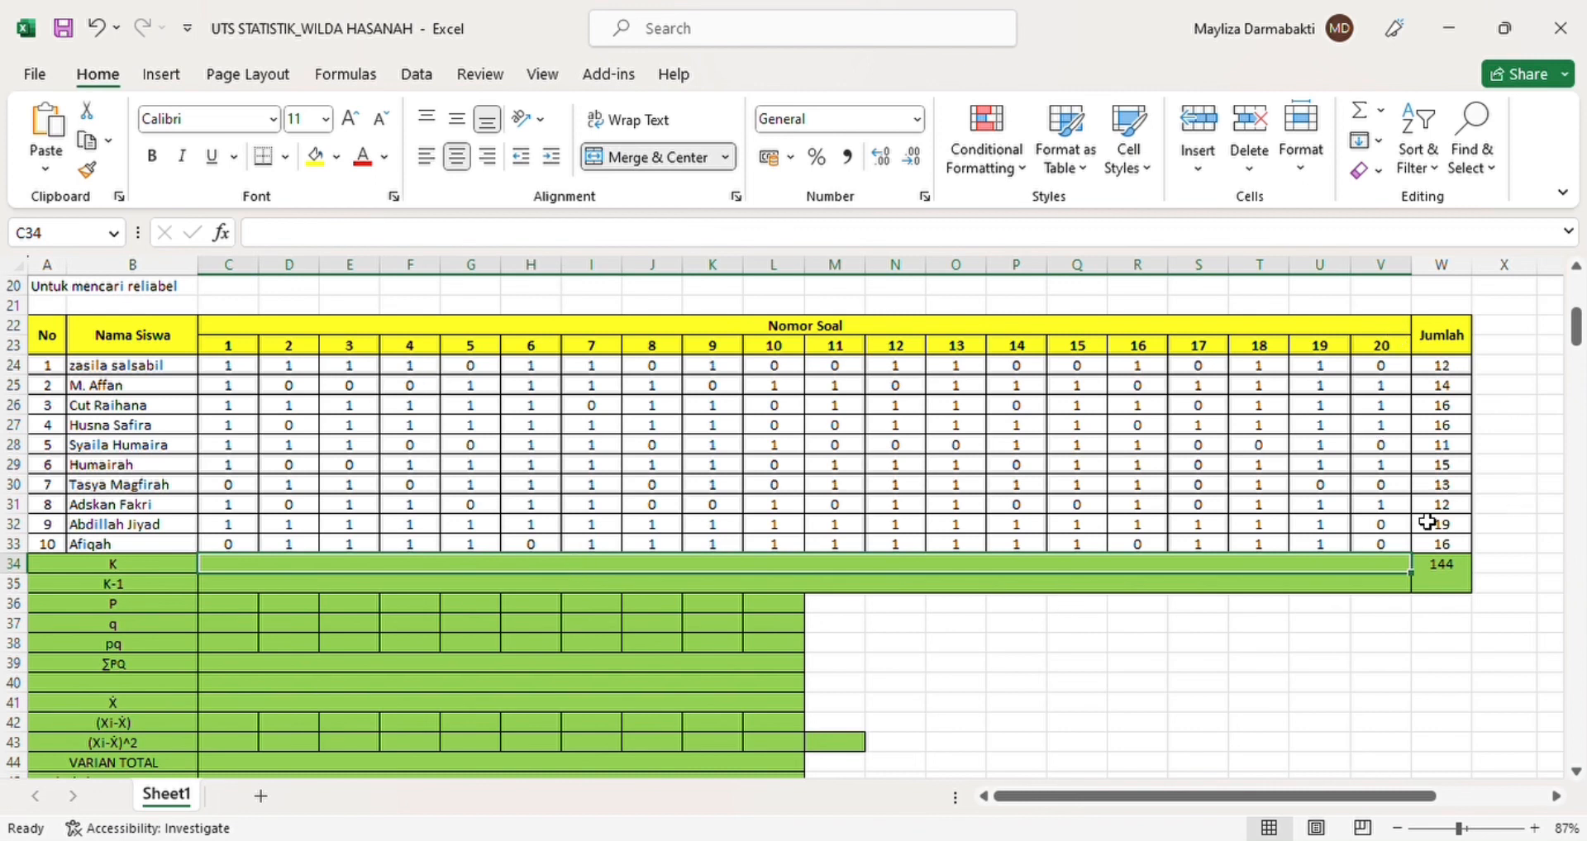
{"action": "type", "text": "20"}
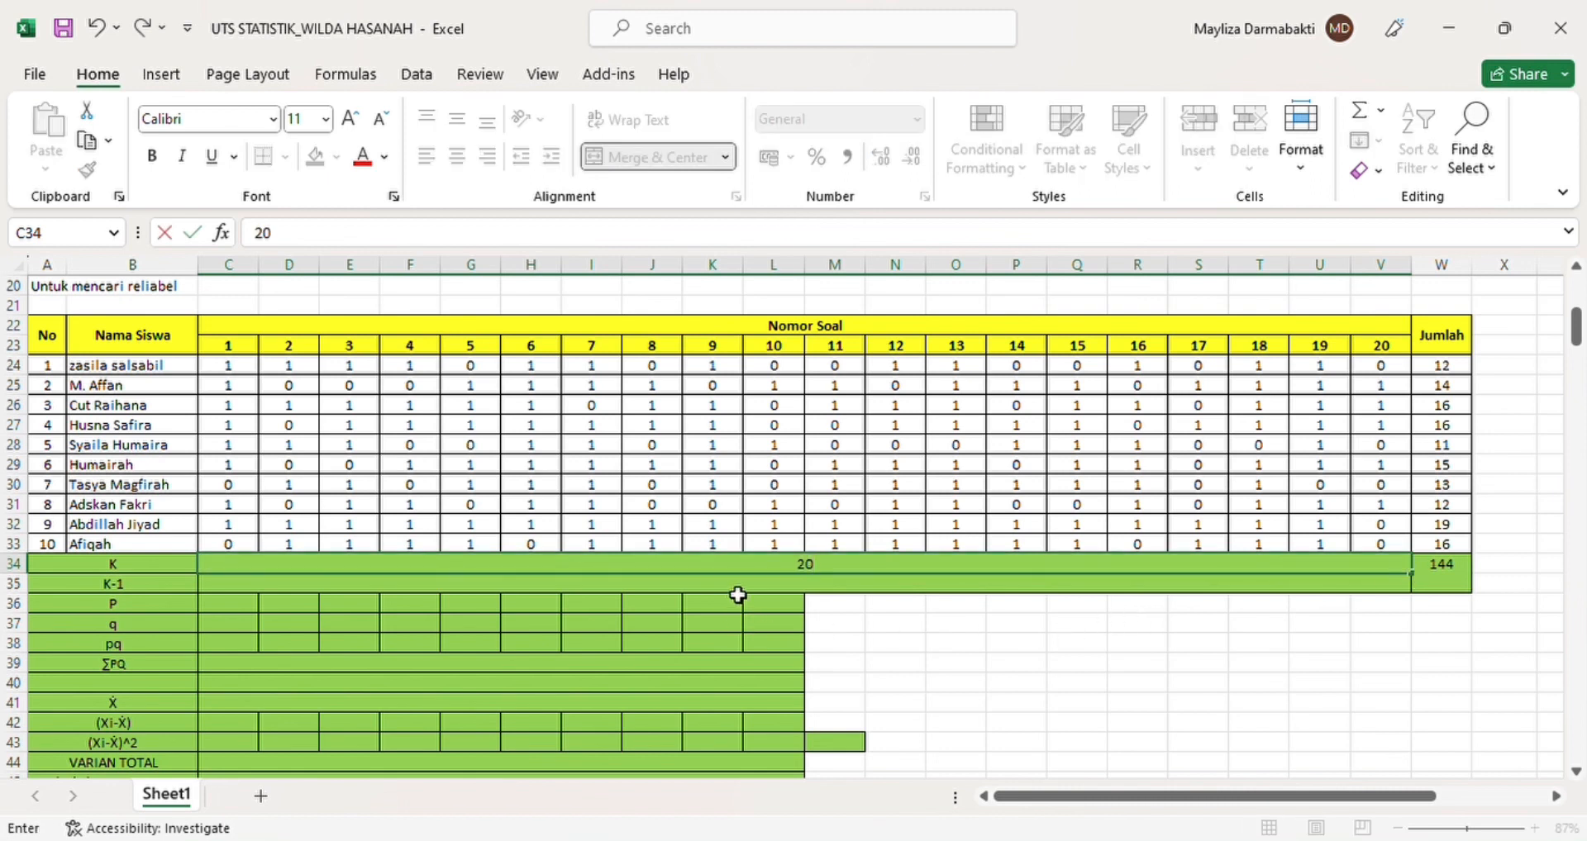
{"action": "key", "text": "Return"}
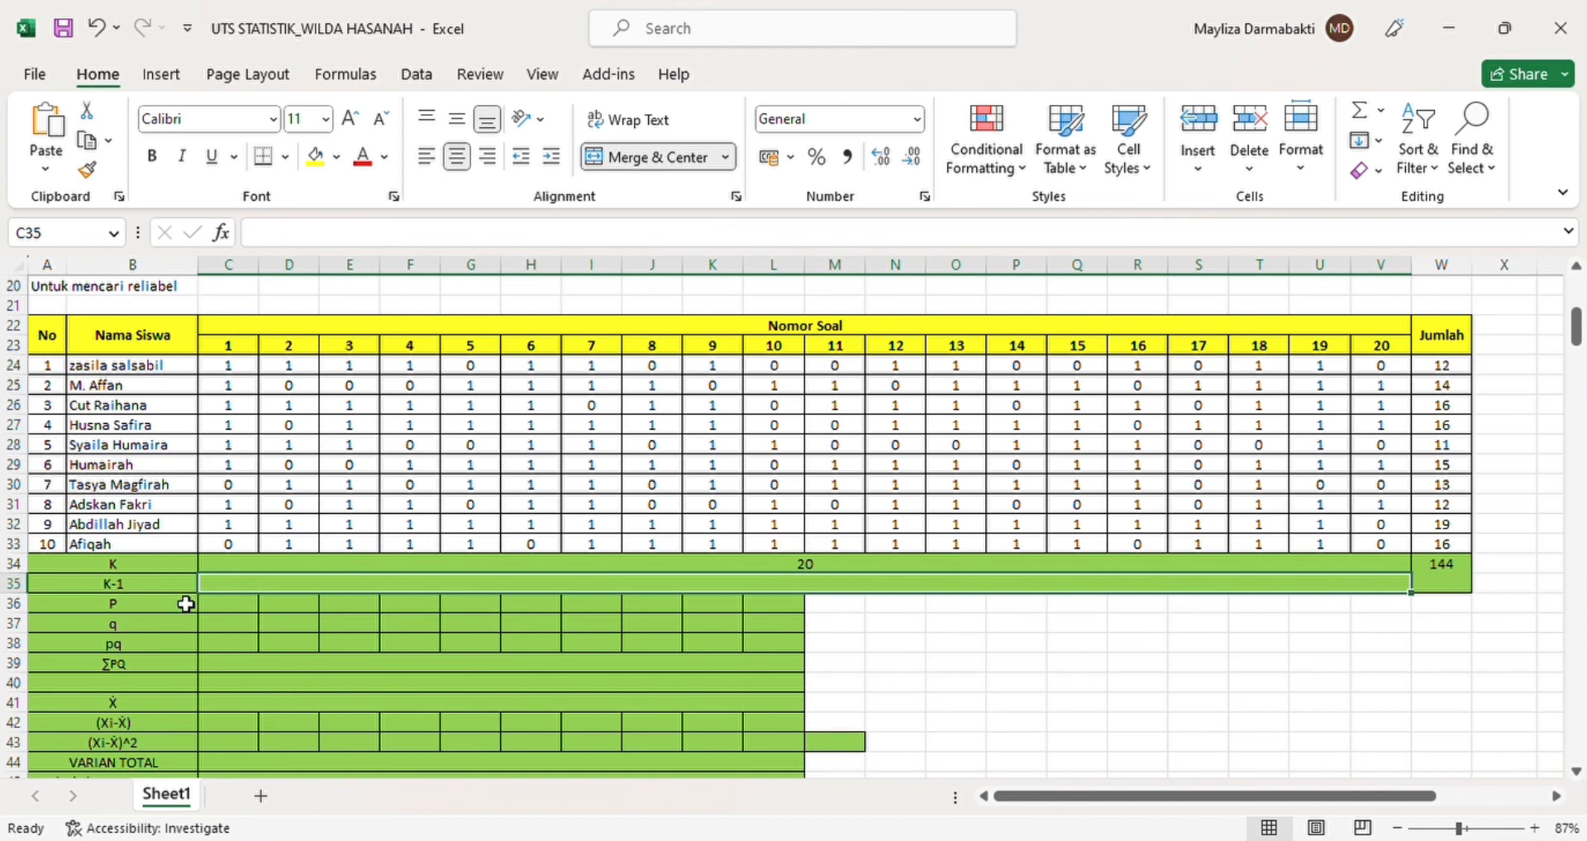
{"action": "type", "text": "19"}
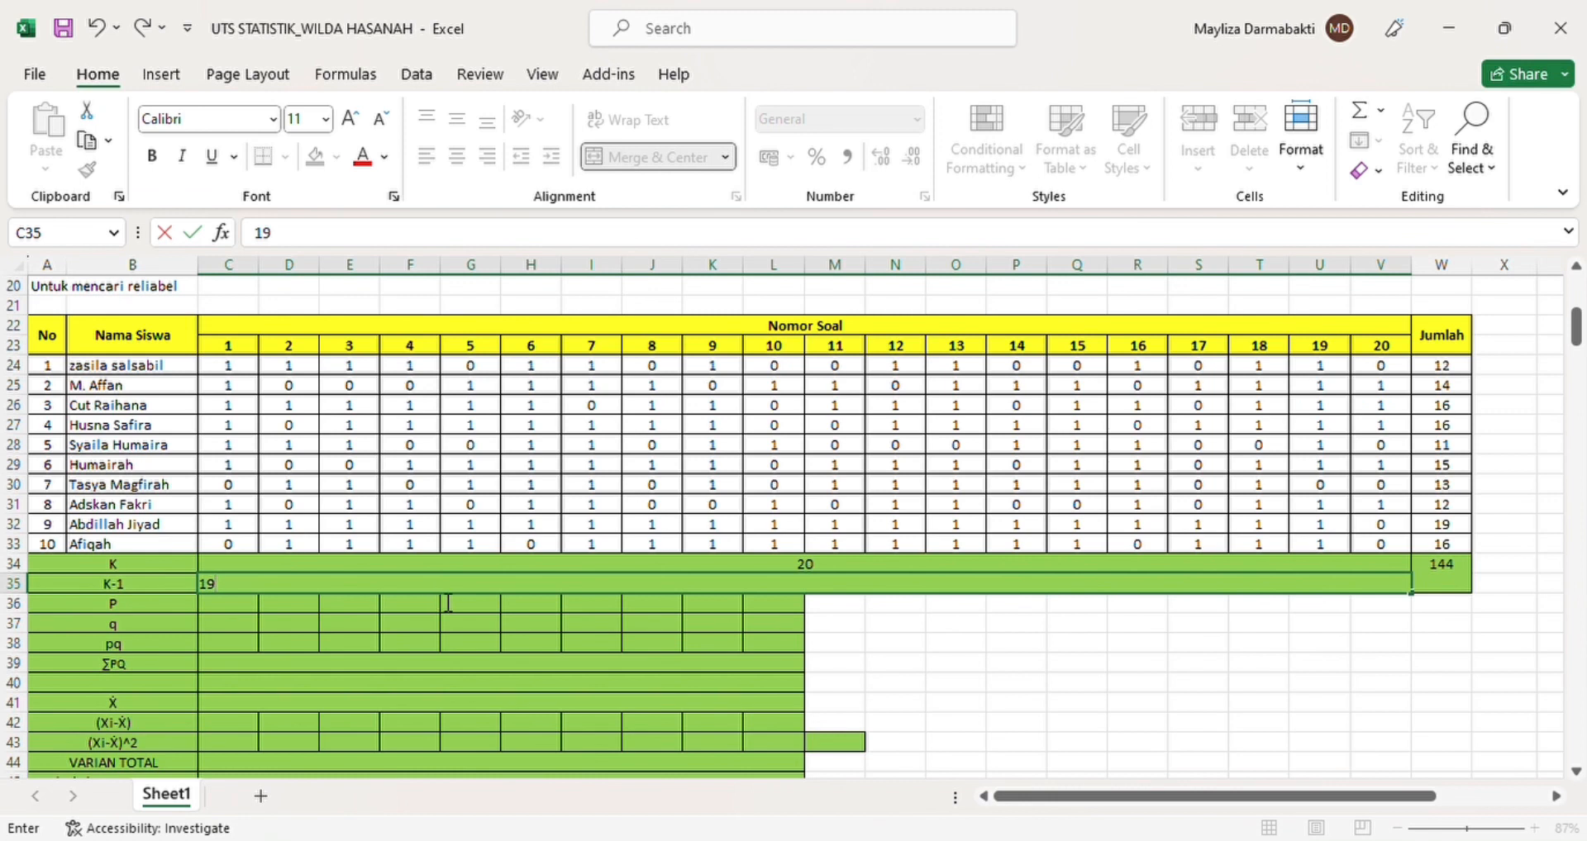
{"action": "key", "text": "Return"}
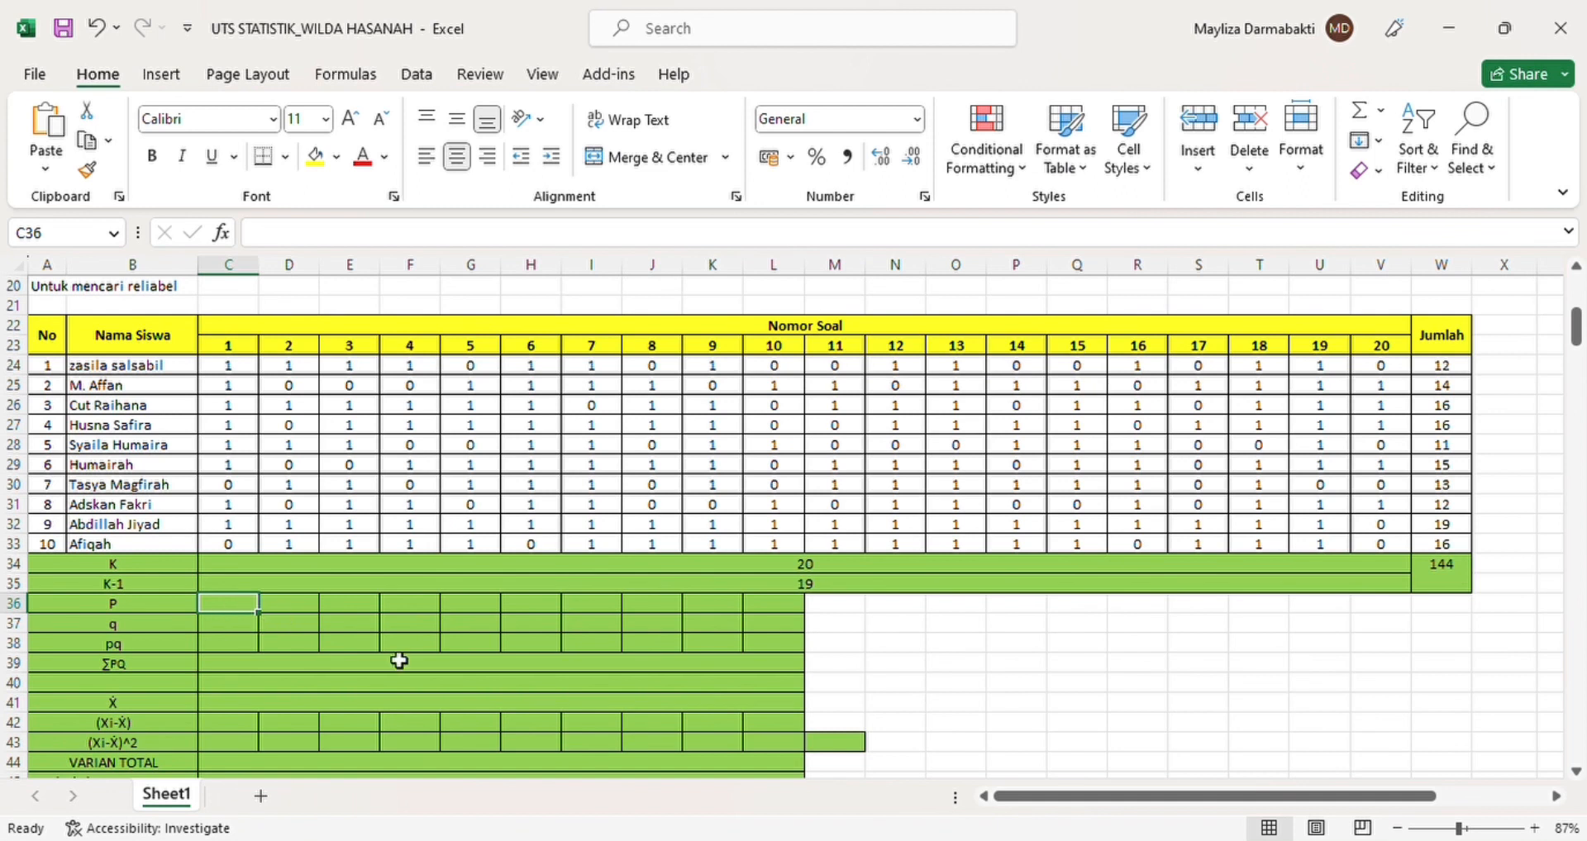
Calculate the first P value in C36 by dividing the first student's total by K, using =W24/C34.
{"action": "scroll", "coordinate": [425, 663], "scroll_direction": "down", "scroll_amount": 8}
{"action": "scroll", "coordinate": [432, 643], "scroll_direction": "down", "scroll_amount": 3}
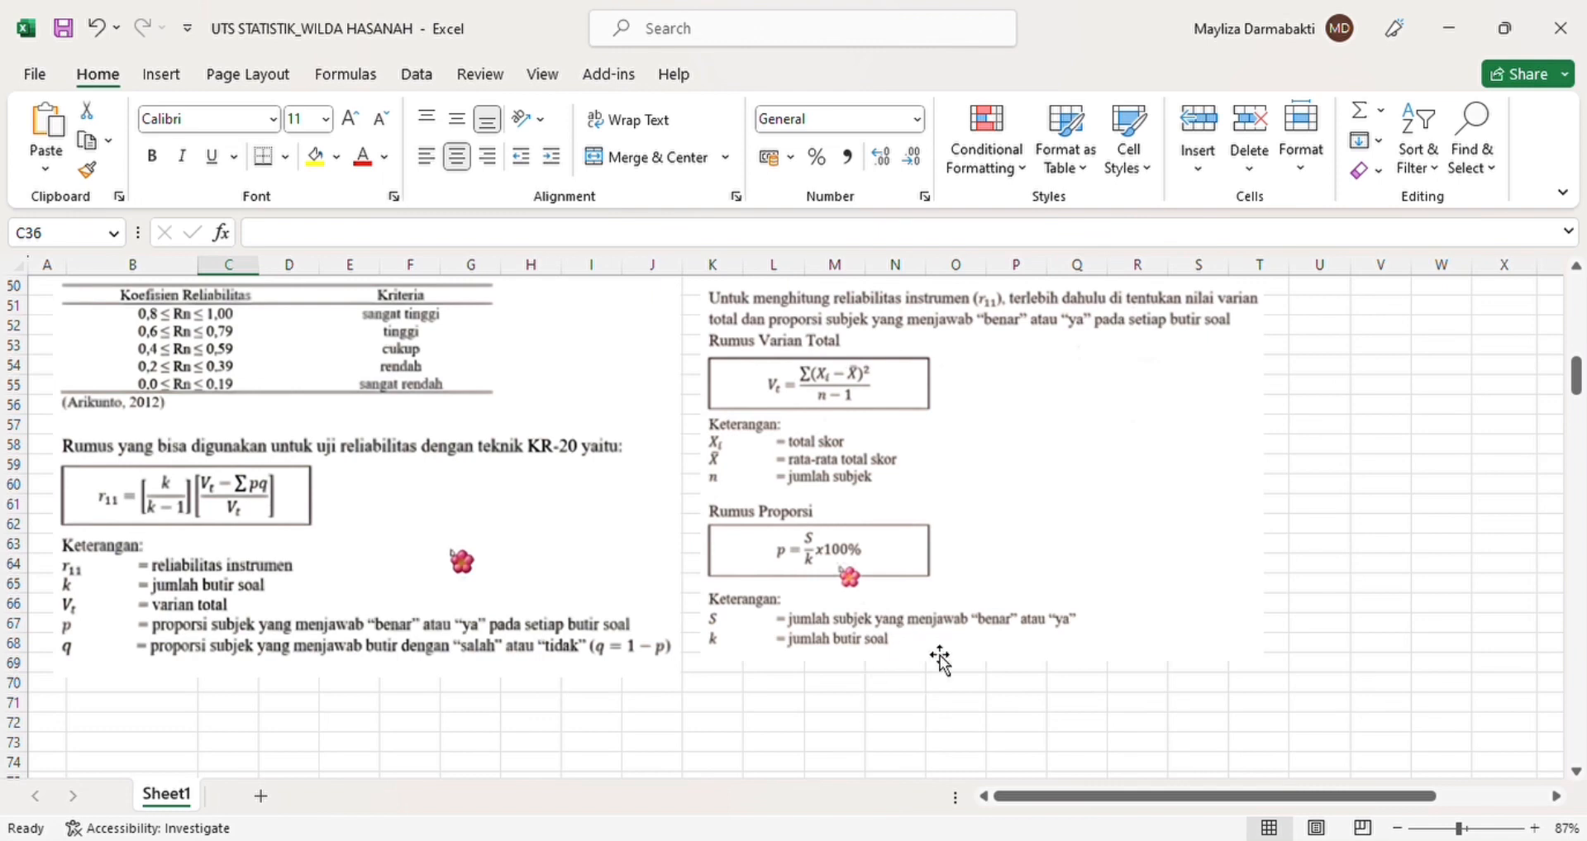
{"action": "scroll", "coordinate": [913, 653], "scroll_direction": "up", "scroll_amount": 11}
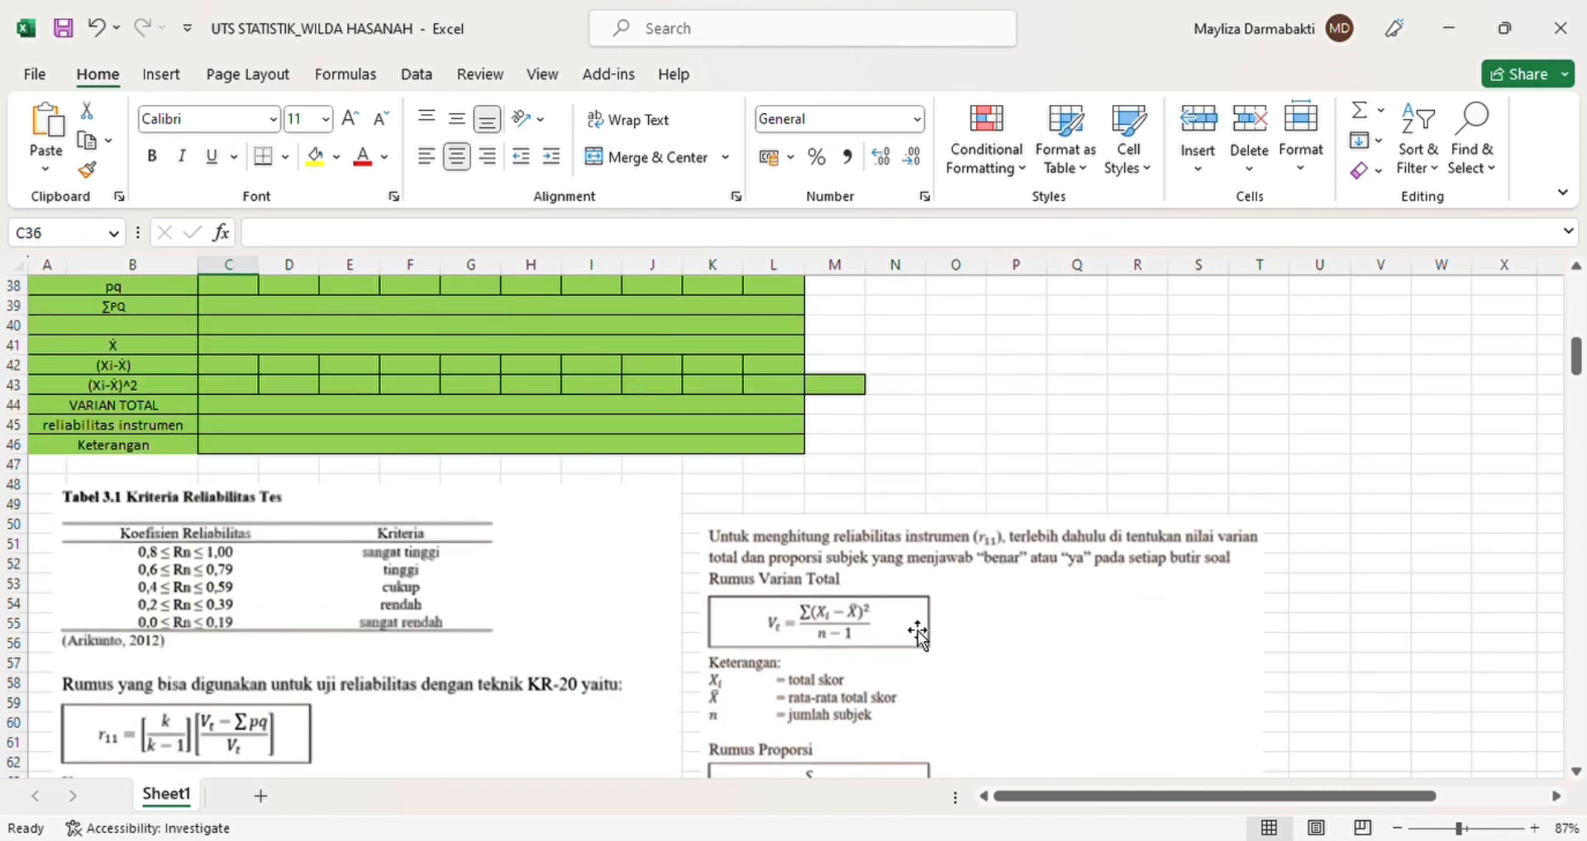
{"action": "scroll", "coordinate": [915, 623], "scroll_direction": "down", "scroll_amount": 1}
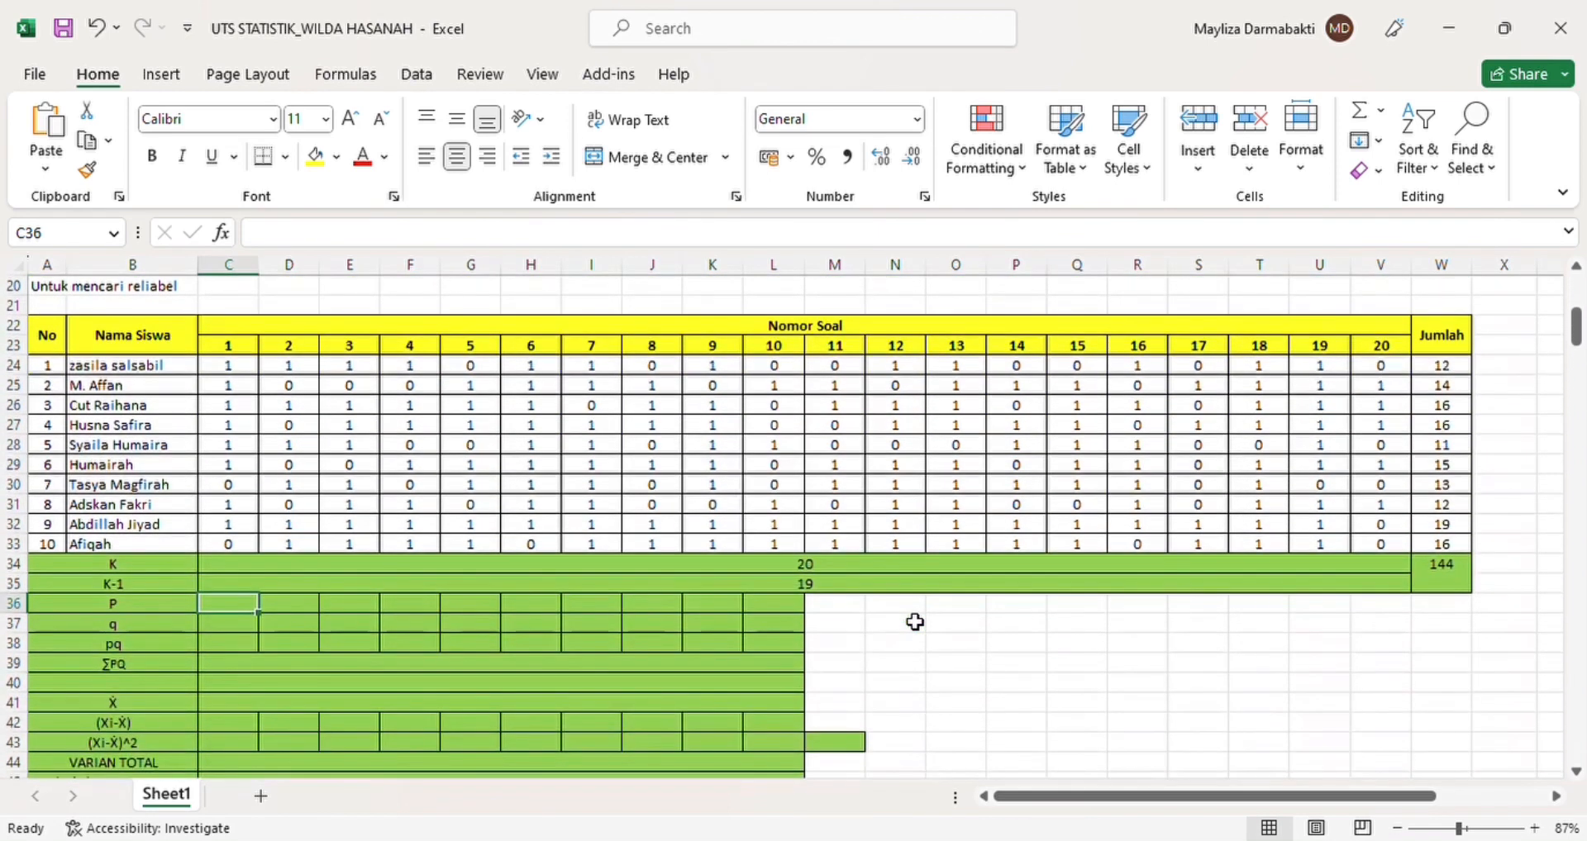
{"action": "scroll", "coordinate": [915, 623], "scroll_direction": "down", "scroll_amount": 1}
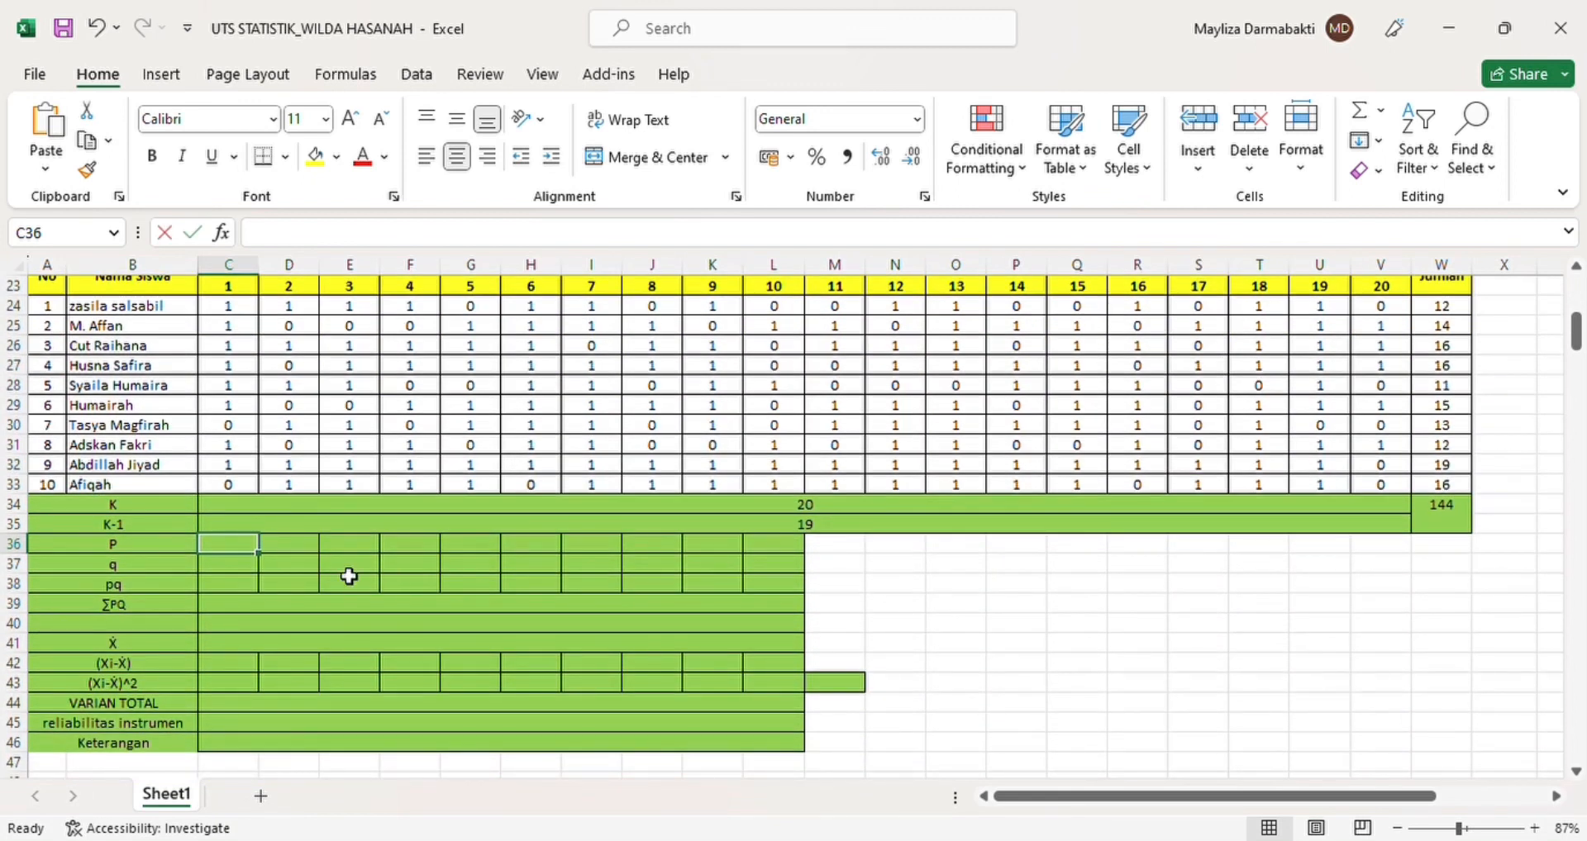
{"action": "type", "text": "="}
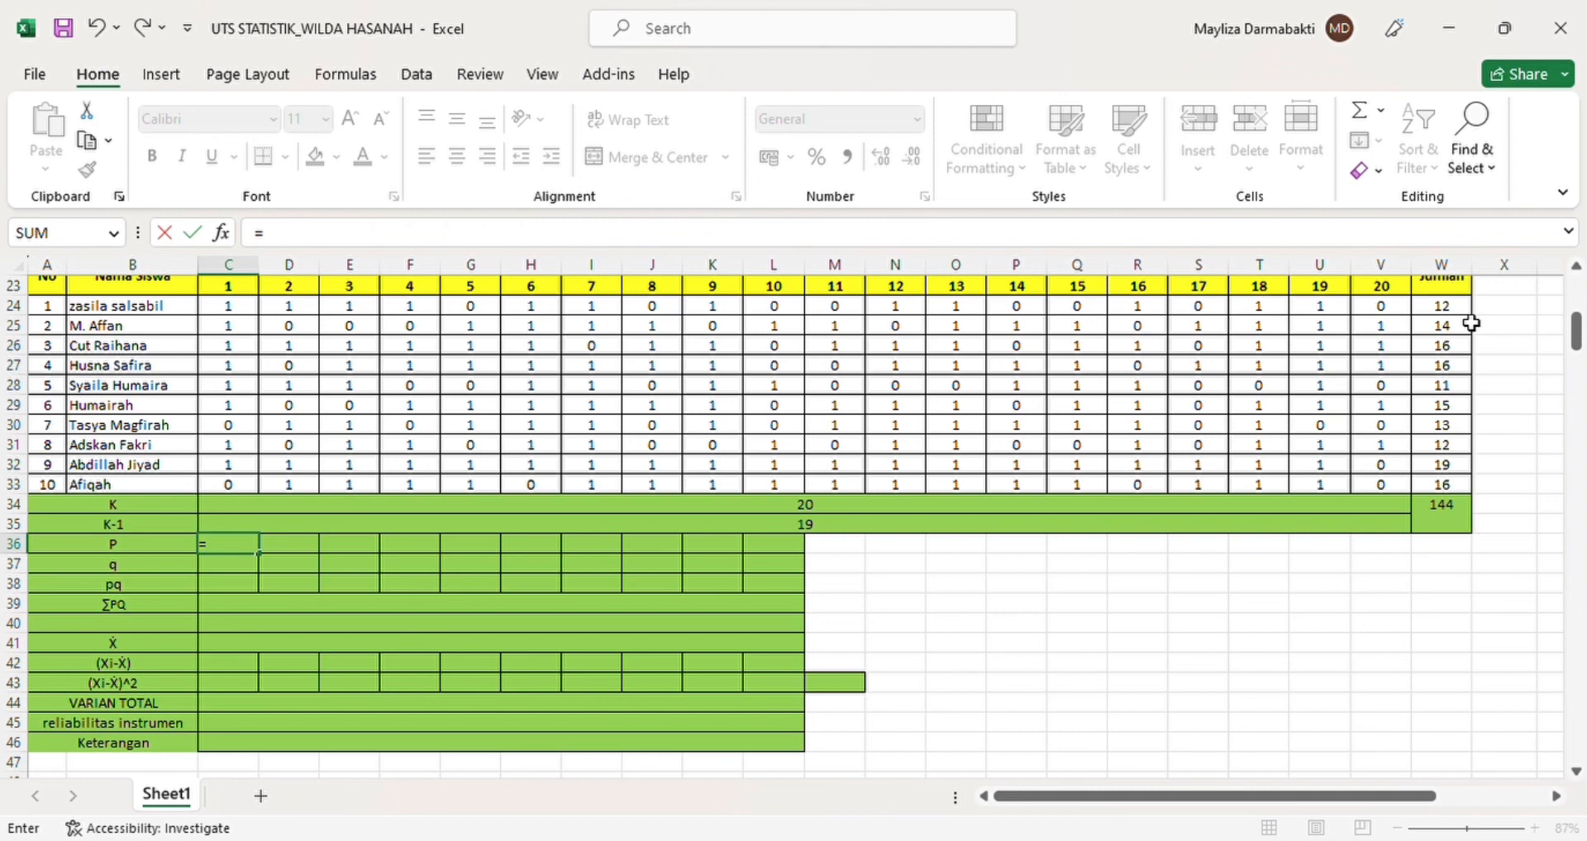
{"action": "left_click", "coordinate": [1451, 308]}
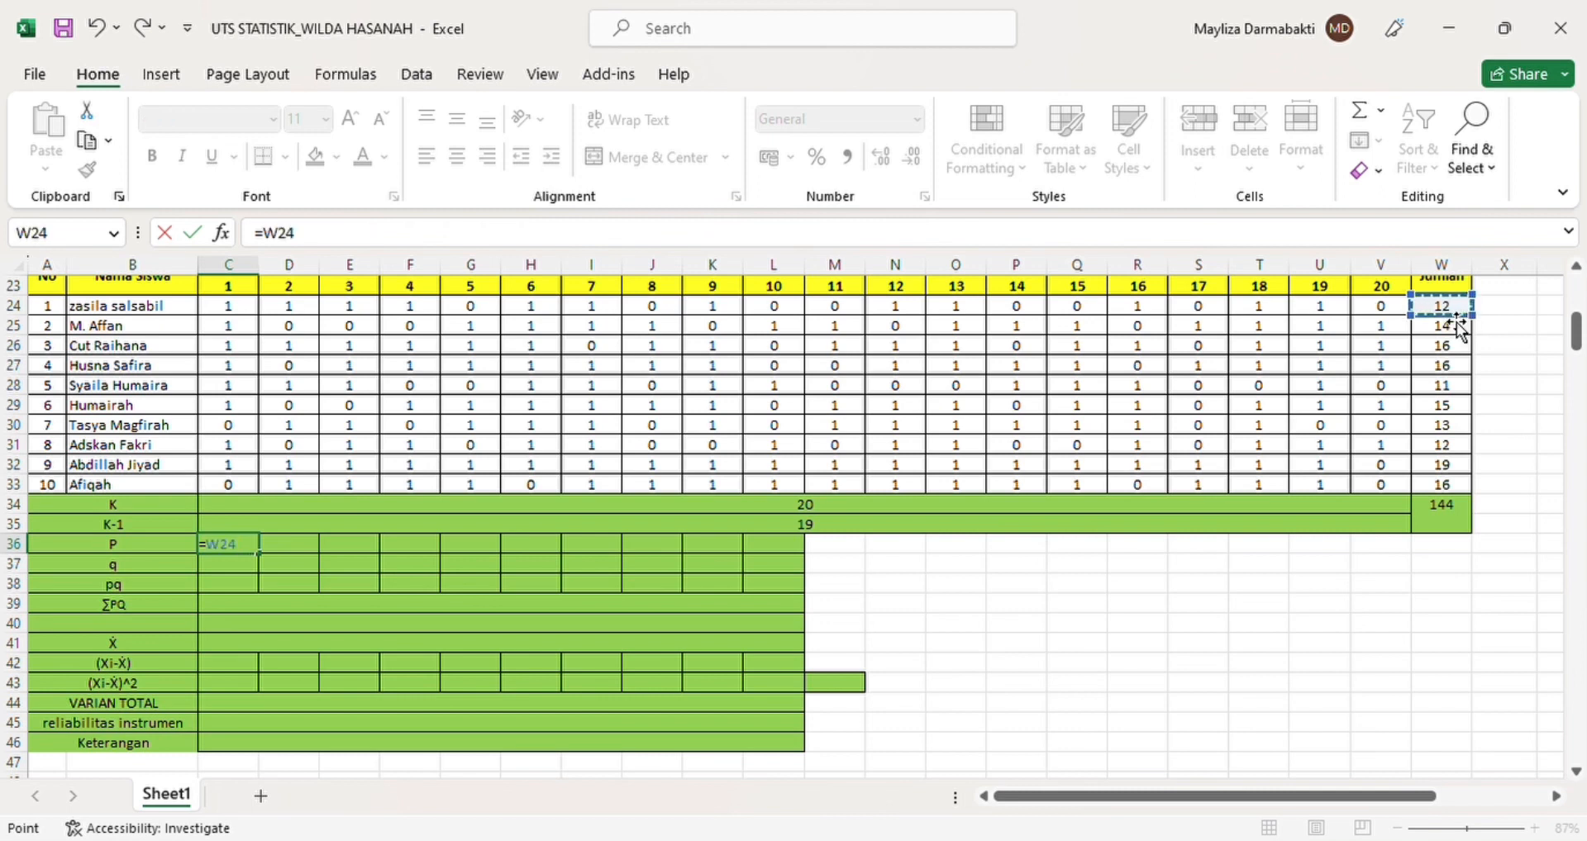
{"action": "type", "text": "/"}
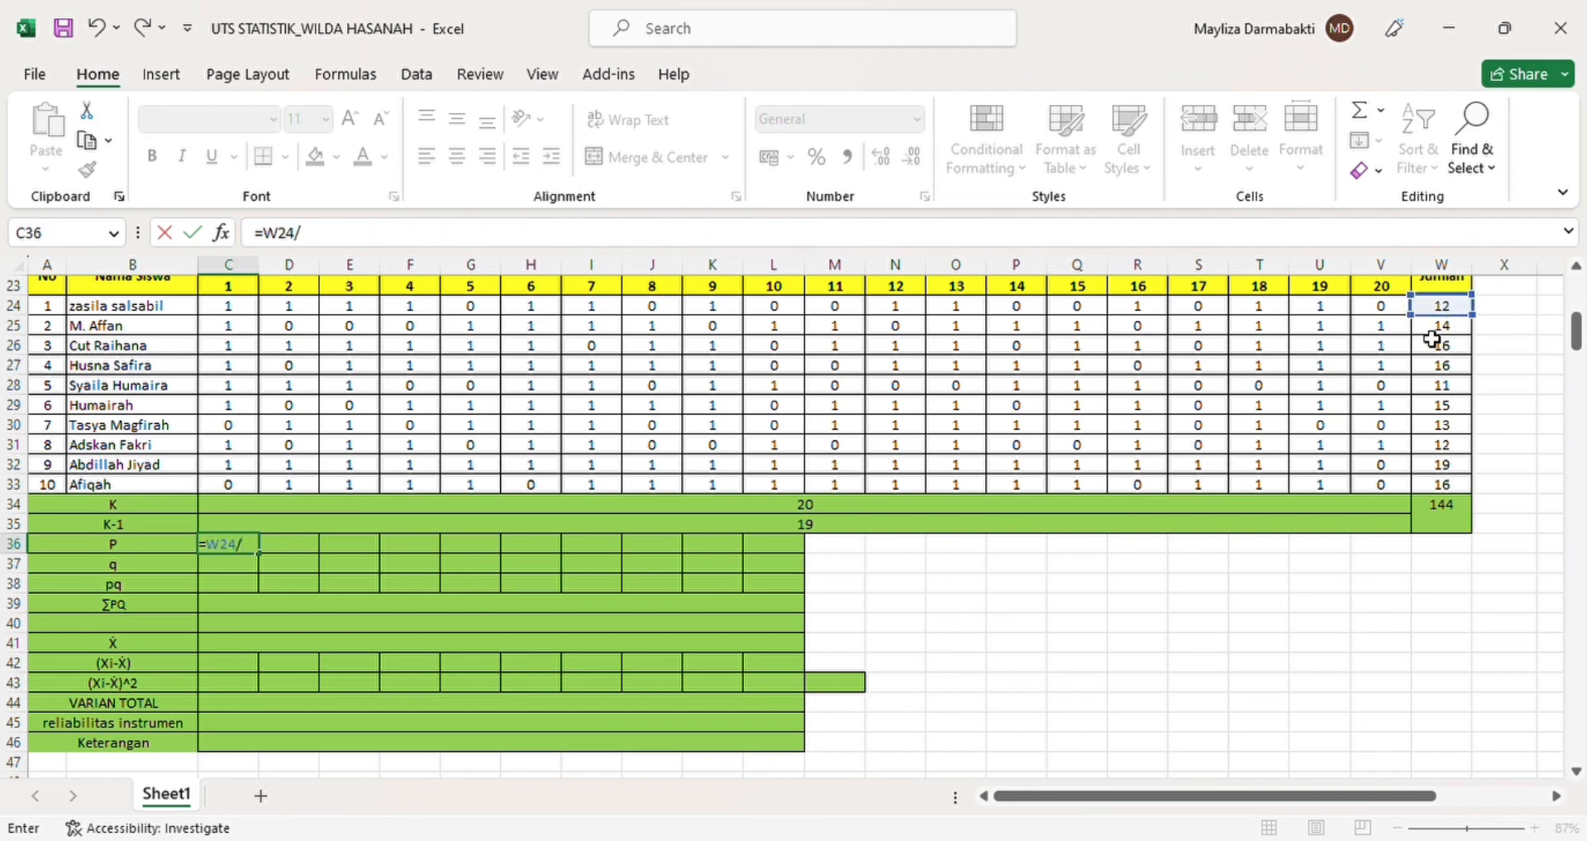
{"action": "left_click", "coordinate": [992, 506]}
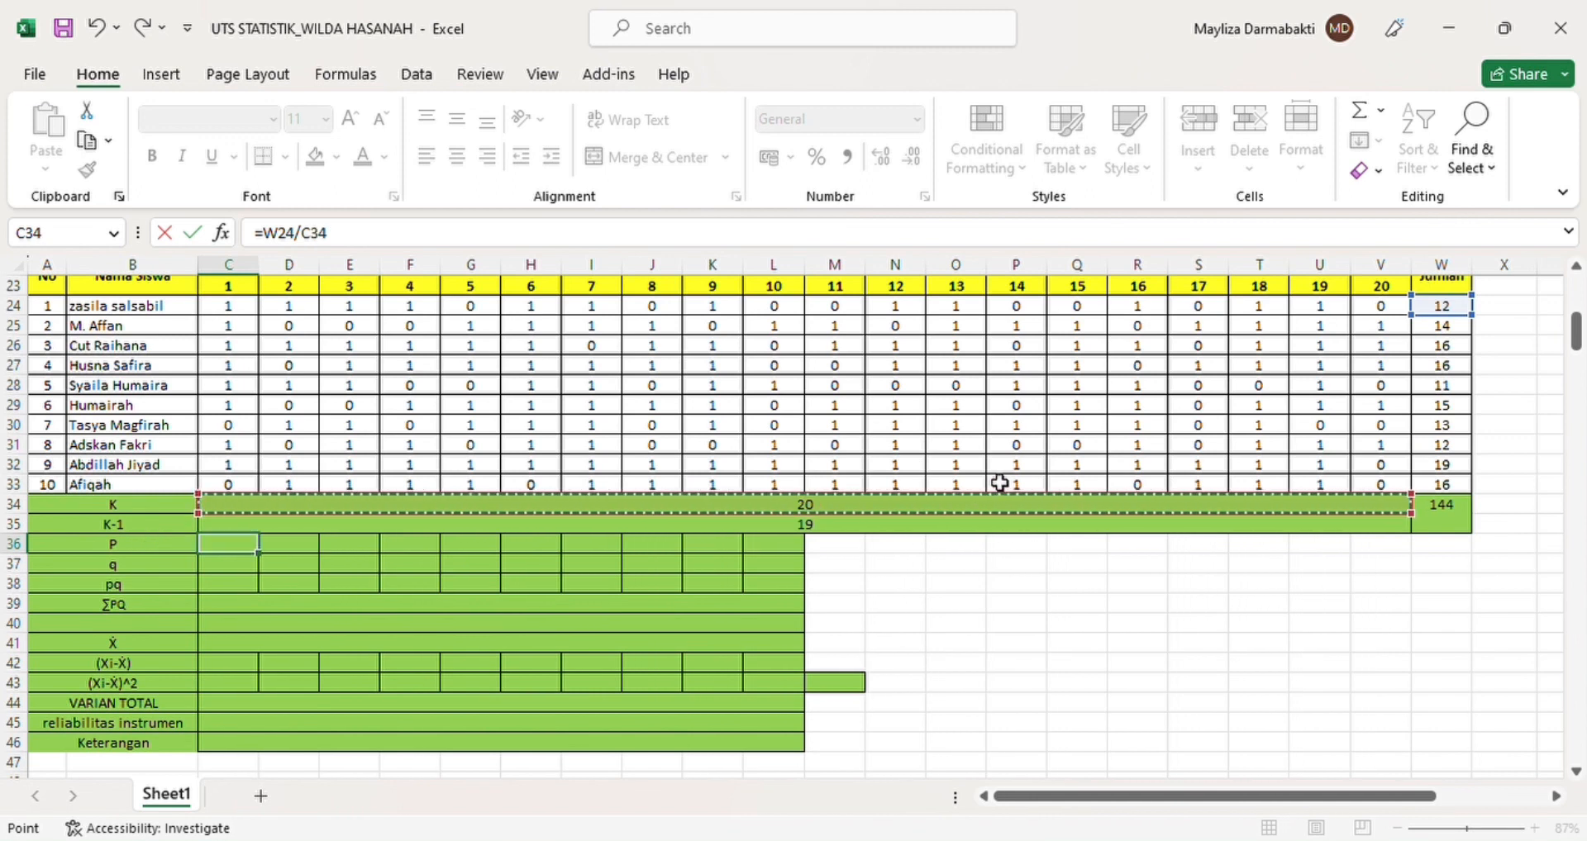
{"action": "key", "text": "Return"}
Calculate the second student's P value in D36 by dividing their total by K, using =W25/C34.
{"action": "left_click", "coordinate": [287, 549]}
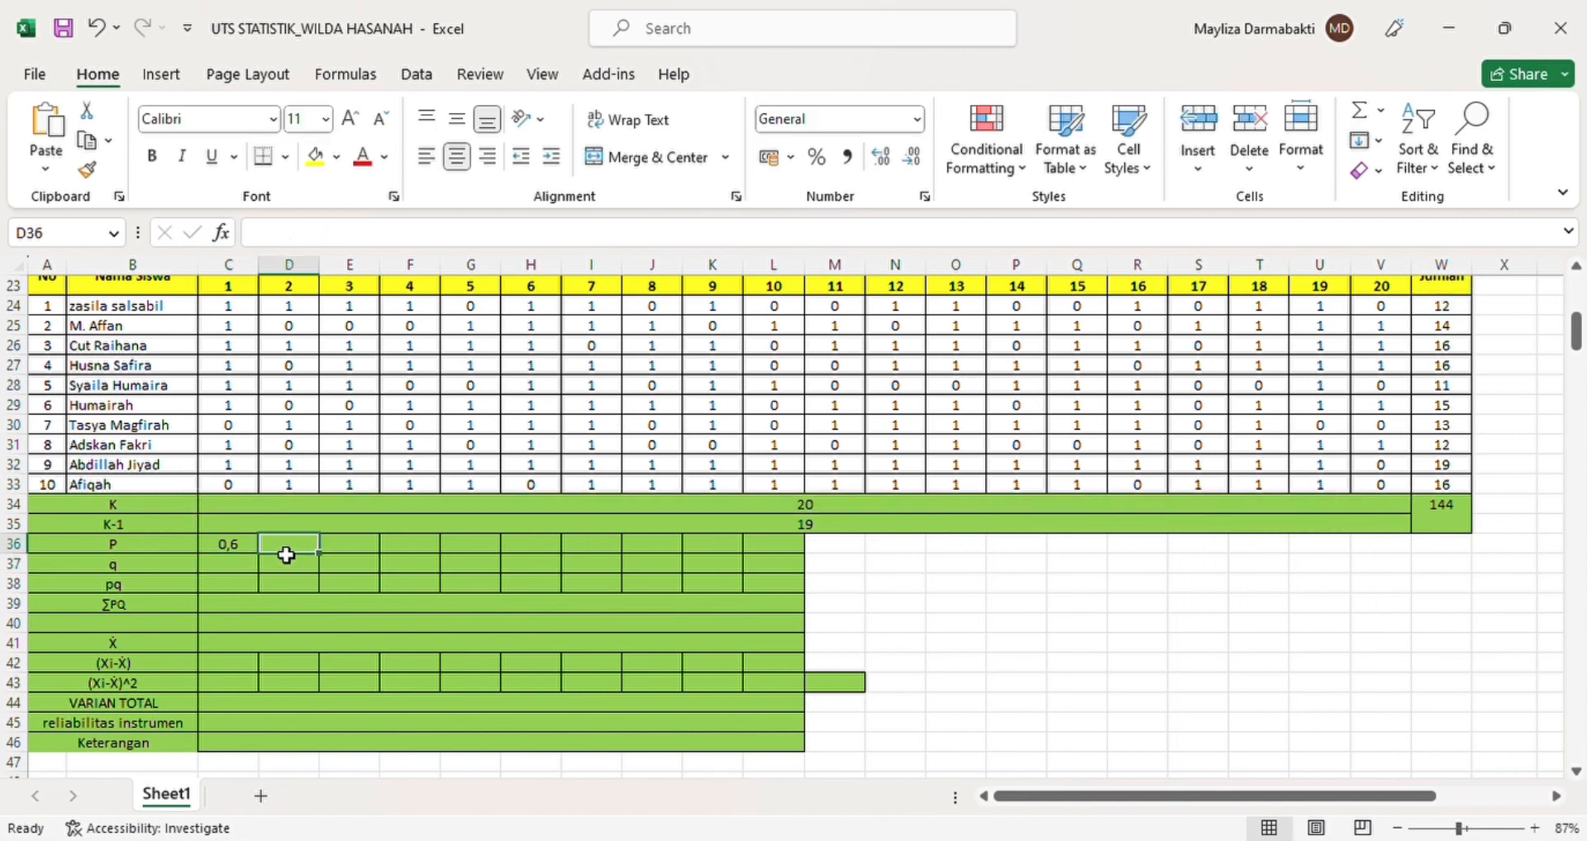
{"action": "type", "text": "="}
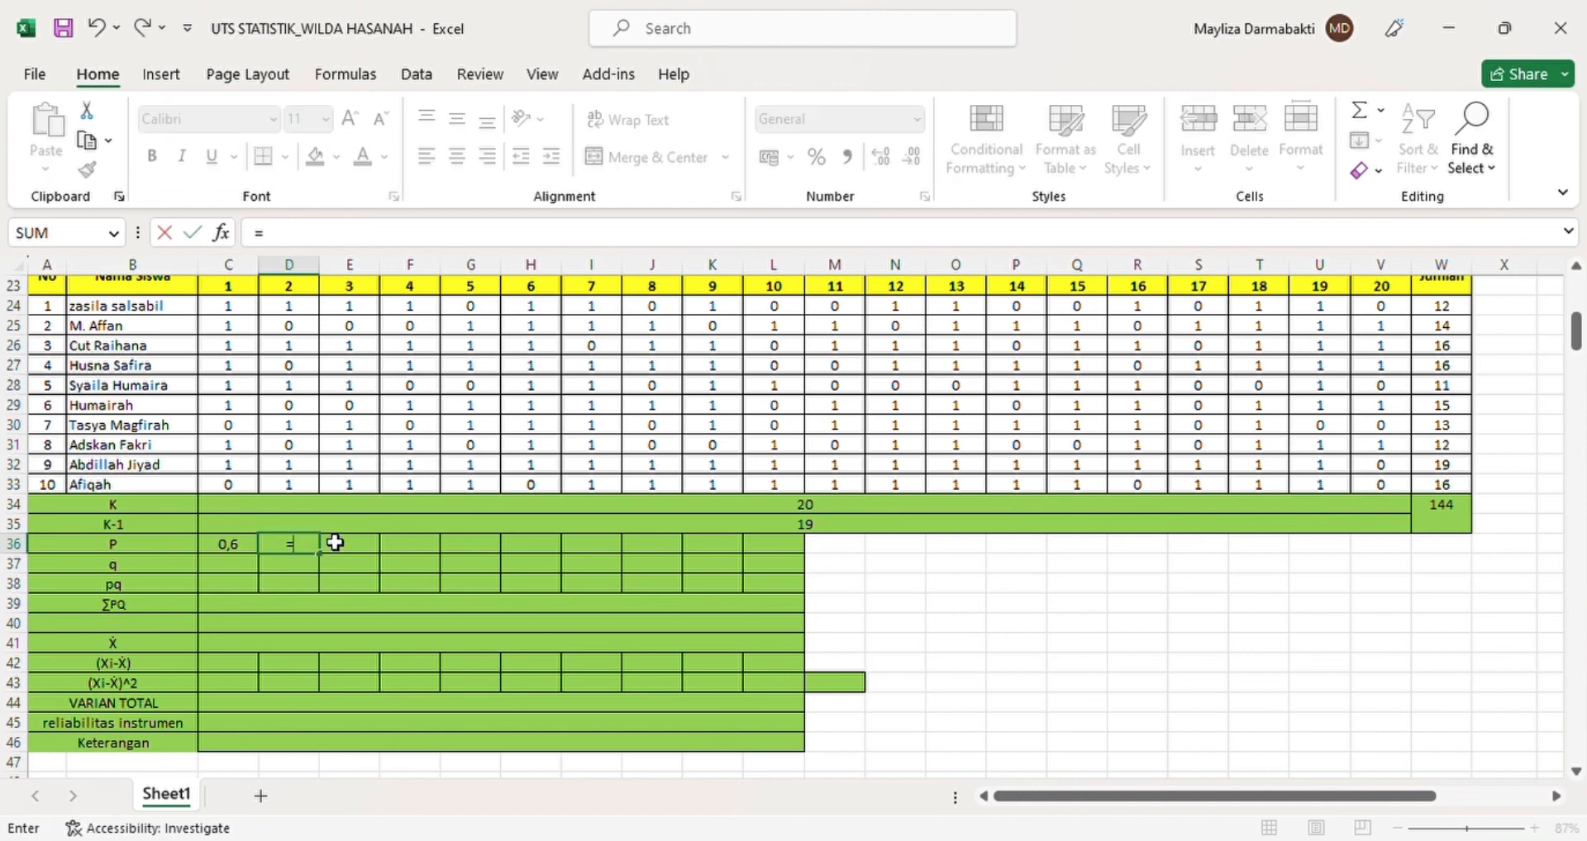
{"action": "left_click", "coordinate": [1461, 335]}
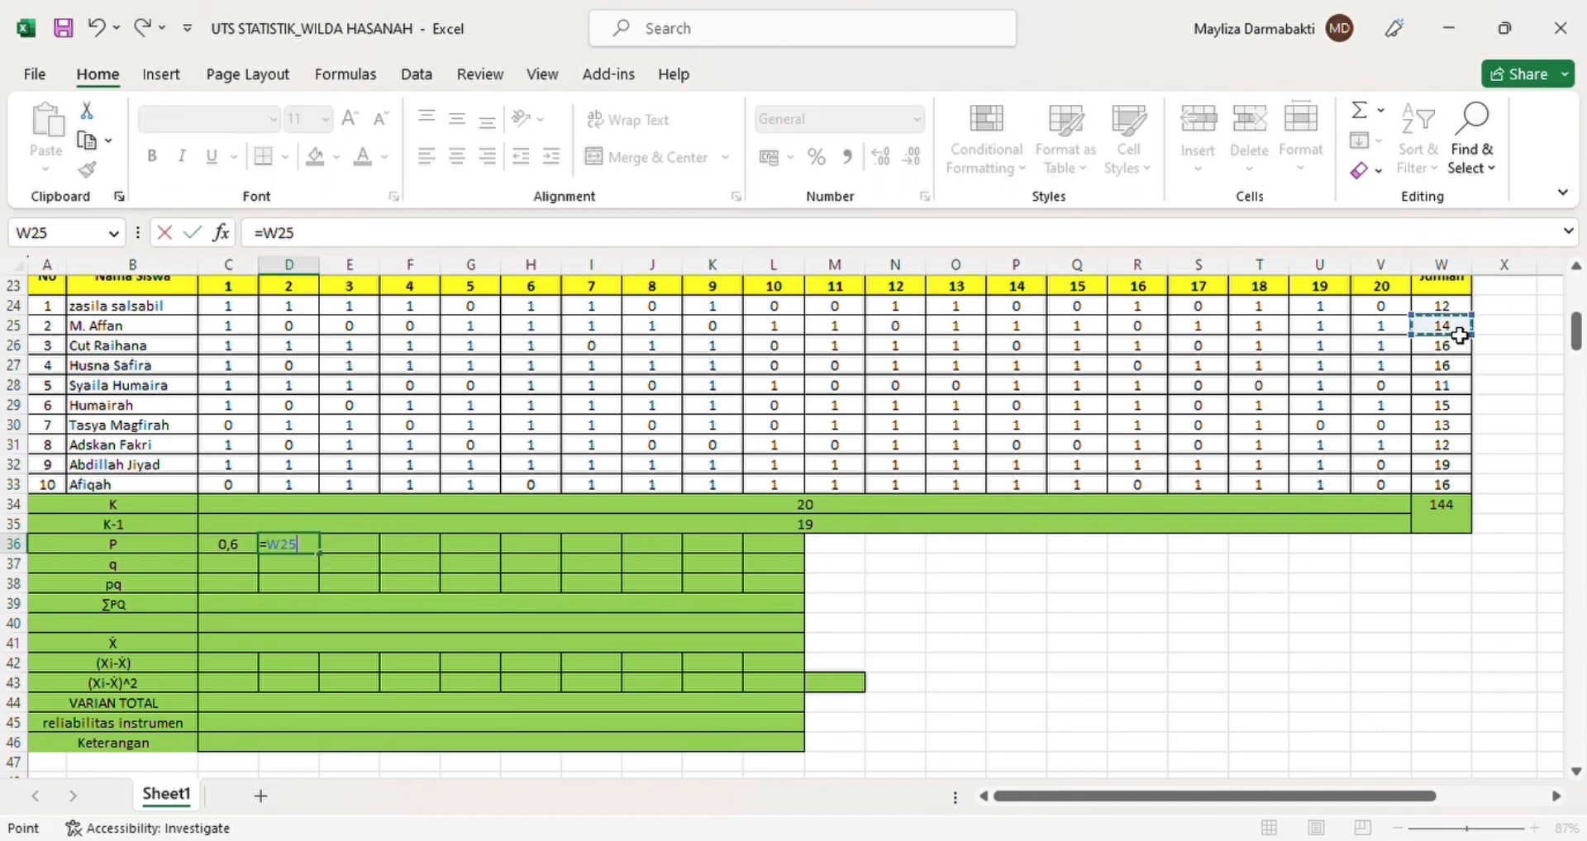
{"action": "type", "text": "/"}
{"action": "left_click", "coordinate": [922, 506]}
{"action": "key", "text": "Return"}
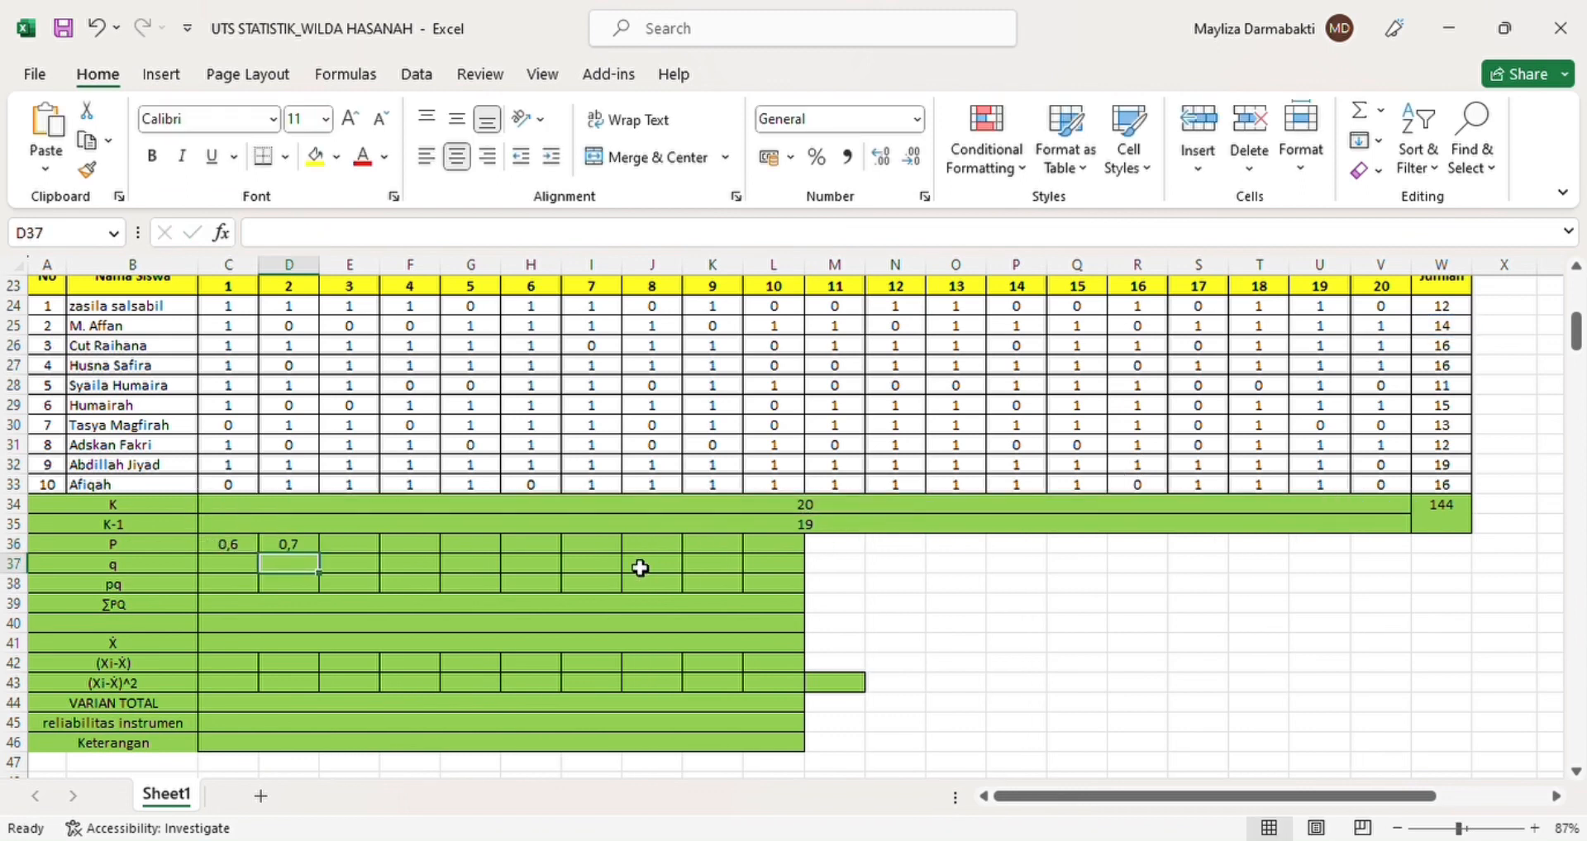
Calculate the third student's P value in E36 by dividing their total by K, using =W26/C34.
{"action": "left_click", "coordinate": [351, 555]}
{"action": "type", "text": "="}
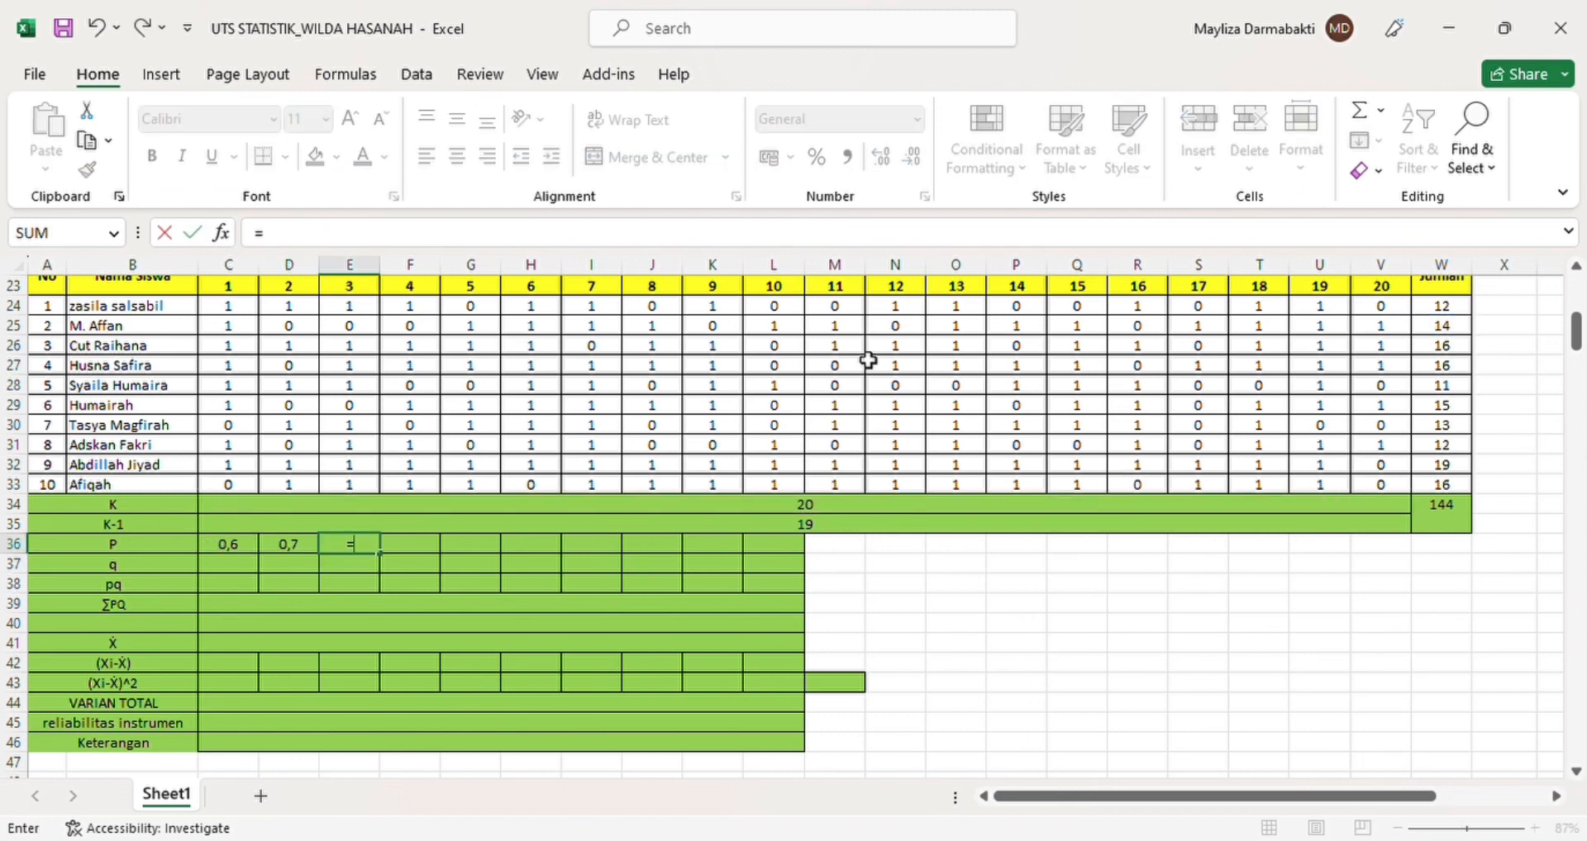
{"action": "left_click", "coordinate": [1453, 347]}
{"action": "type", "text": "/"}
{"action": "left_click", "coordinate": [989, 506]}
{"action": "key", "text": "Return"}
Calculate the fourth student's P value in F36 by dividing their total by K, using =W27/C34.
{"action": "left_click", "coordinate": [434, 548]}
{"action": "type", "text": "="}
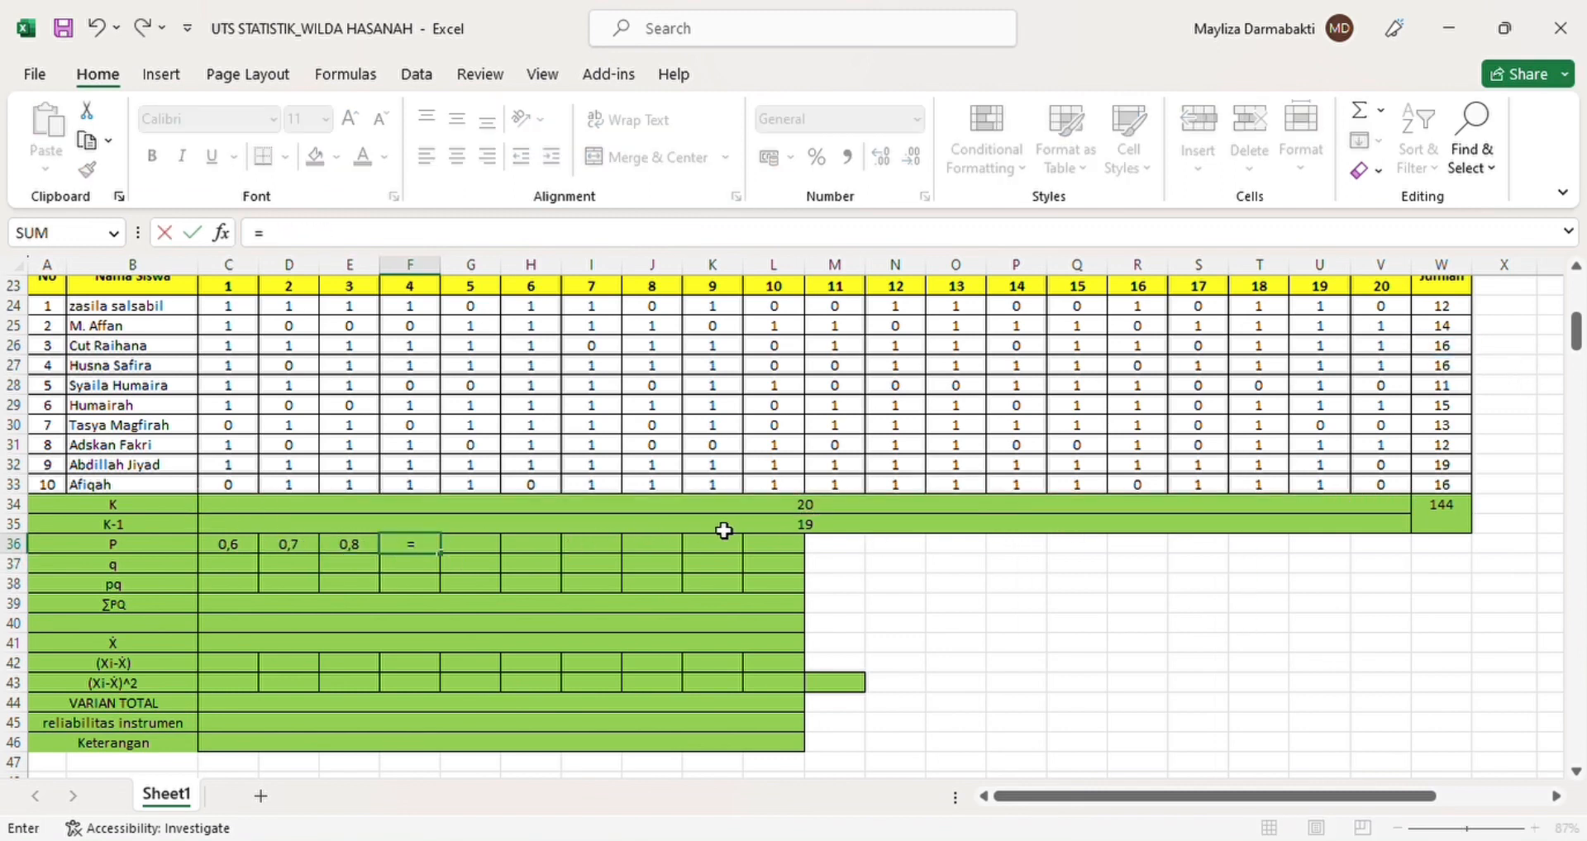
{"action": "left_click", "coordinate": [1456, 365]}
{"action": "type", "text": "/"}
{"action": "left_click", "coordinate": [1122, 509]}
{"action": "key", "text": "Return"}
Calculate the fifth student's P value in G36 by dividing their total by K, using =W28/C34.
{"action": "left_click", "coordinate": [471, 544]}
{"action": "type", "text": "="}
{"action": "left_click", "coordinate": [1442, 386]}
{"action": "type", "text": "/"}
{"action": "left_click", "coordinate": [1142, 508]}
{"action": "key", "text": "Return"}
Calculate the sixth student's P value in H36 by dividing their total by K, using =W29/C34.
{"action": "left_click", "coordinate": [531, 553]}
{"action": "type", "text": "="}
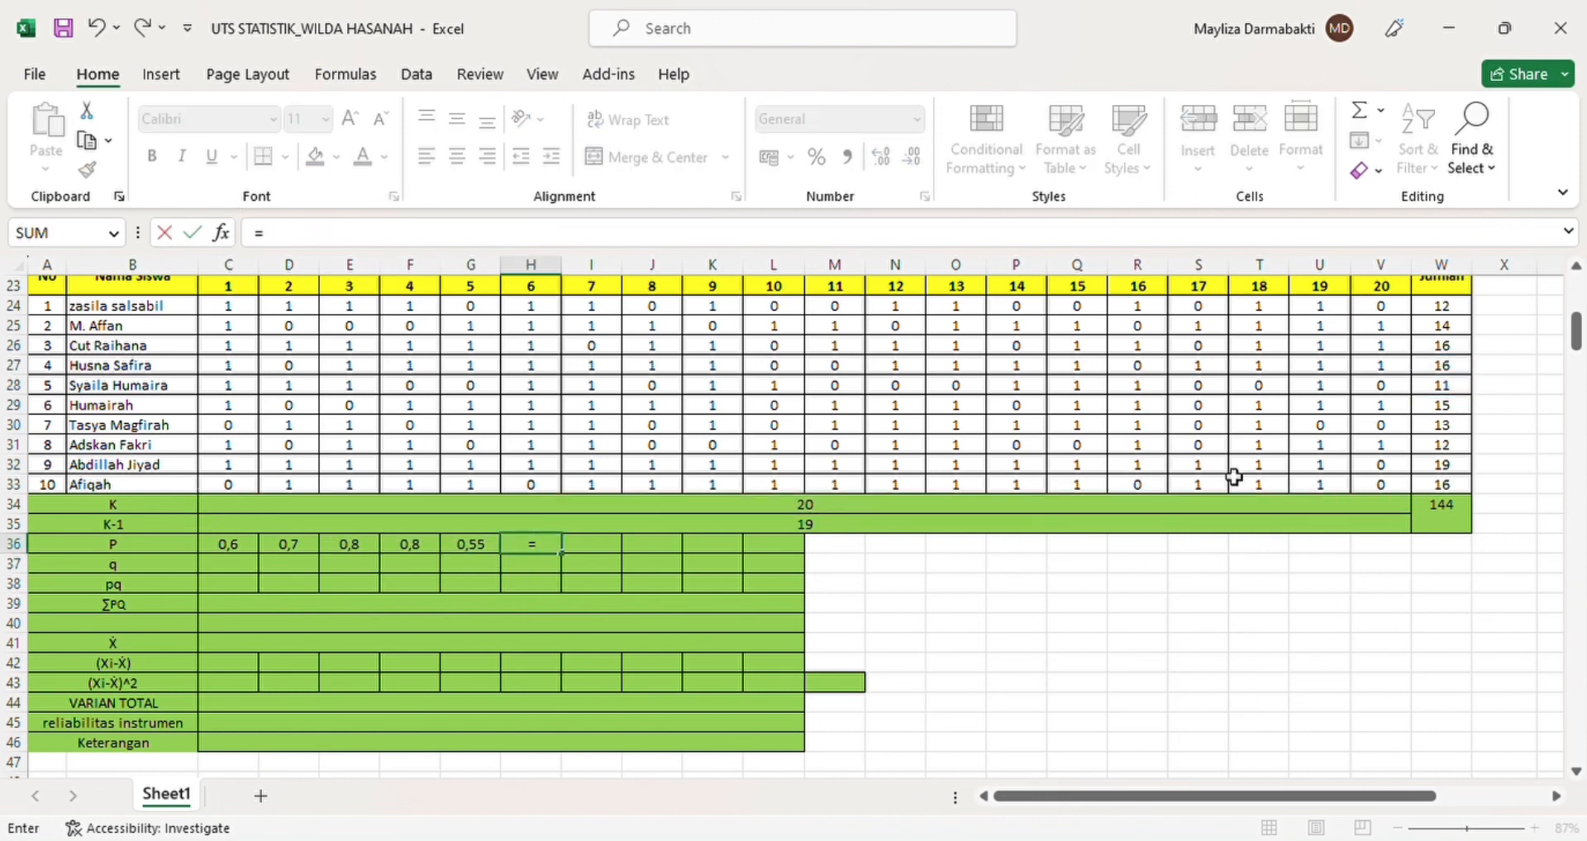
{"action": "left_click", "coordinate": [1471, 414]}
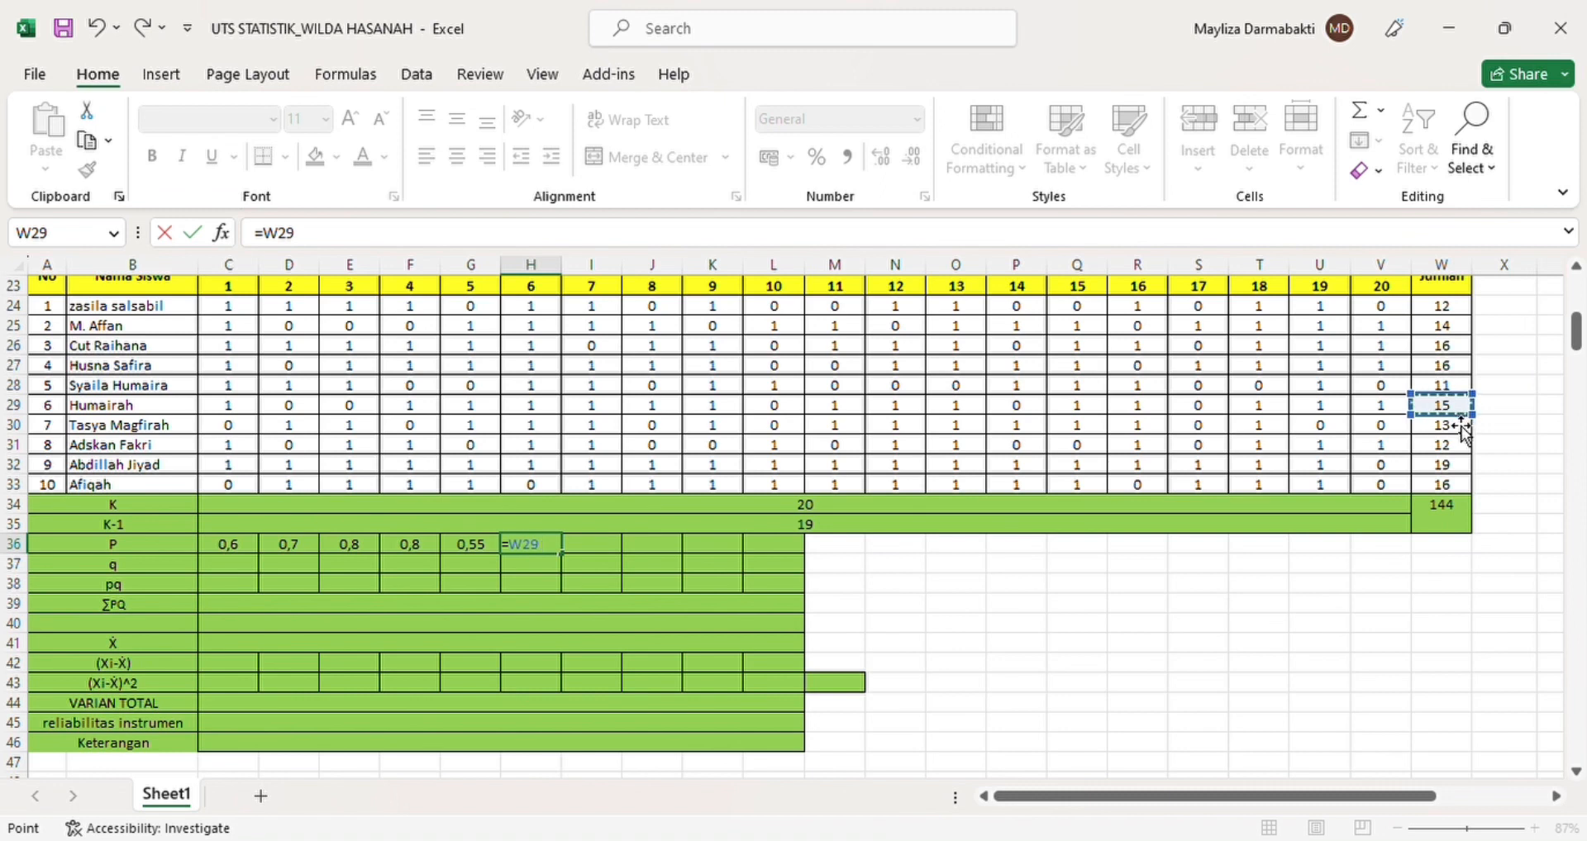
{"action": "type", "text": "/"}
{"action": "left_click", "coordinate": [905, 508]}
{"action": "key", "text": "Return"}
Calculate the seventh student's P value in I36 by dividing their total by K, using =W30/C34.
{"action": "left_click", "coordinate": [607, 544]}
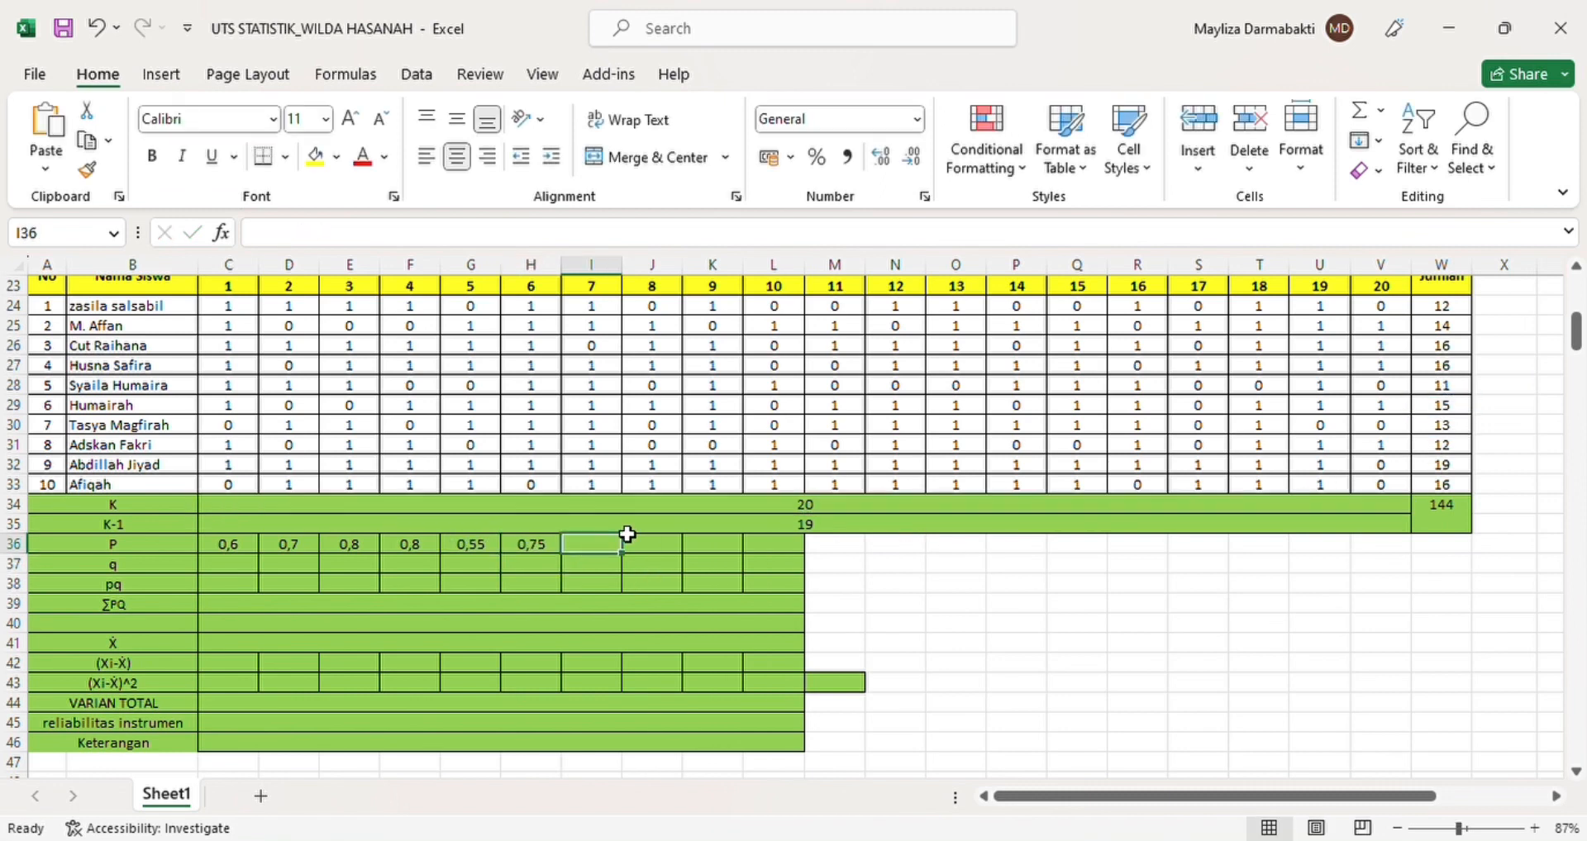
{"action": "type", "text": "="}
{"action": "left_click", "coordinate": [1442, 425]}
{"action": "type", "text": "/"}
{"action": "left_click", "coordinate": [1279, 508]}
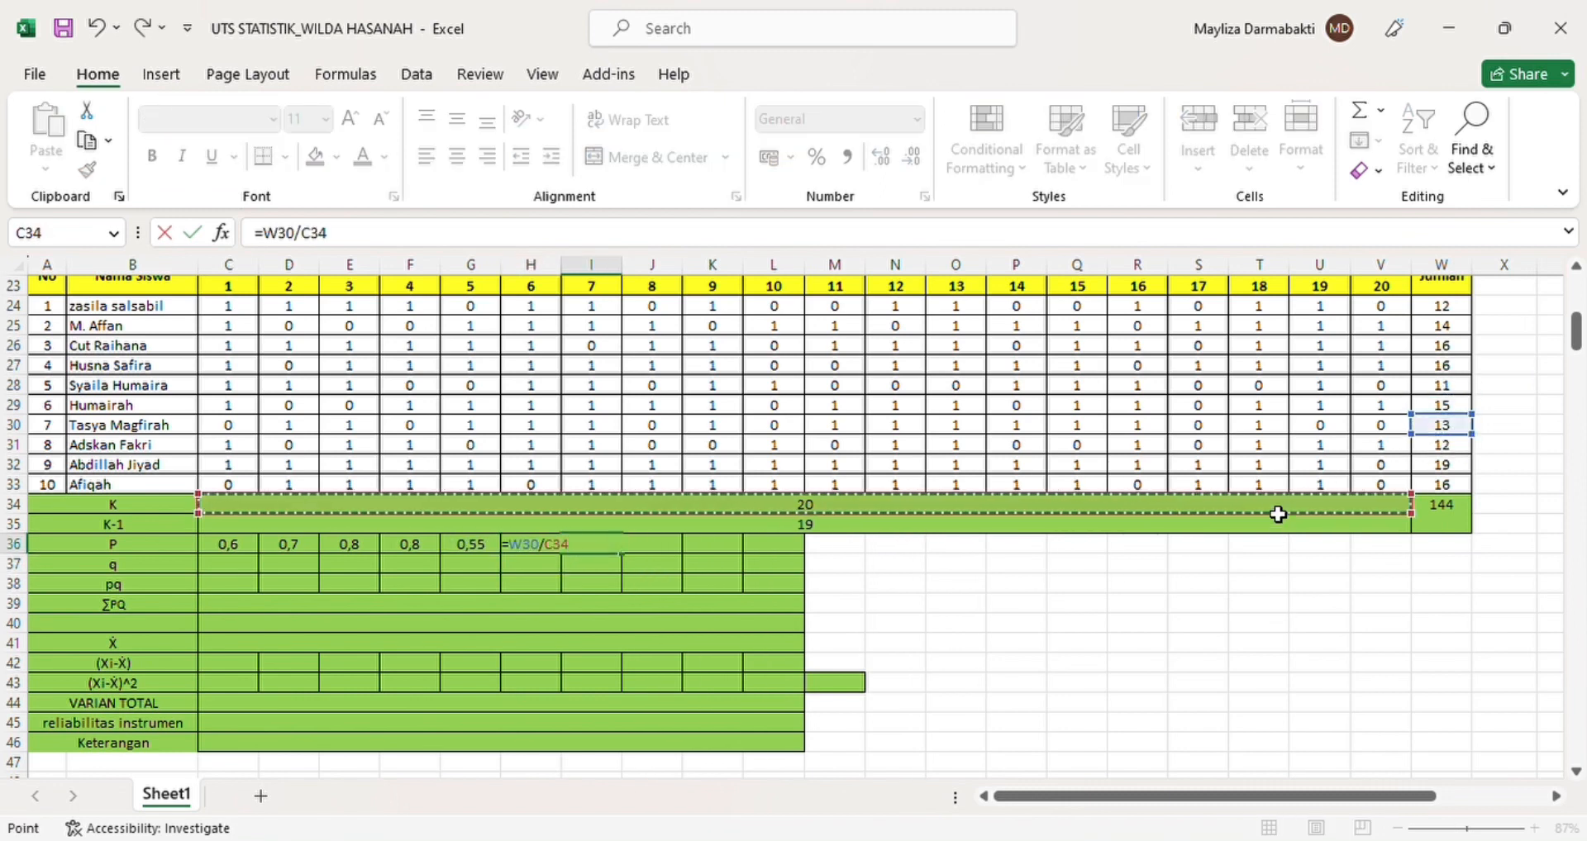
{"action": "key", "text": "Return"}
Calculate the eighth student's P value in J36 by dividing their total by K, using =W31/C34.
{"action": "left_click", "coordinate": [653, 544]}
{"action": "type", "text": "="}
{"action": "left_click", "coordinate": [1463, 450]}
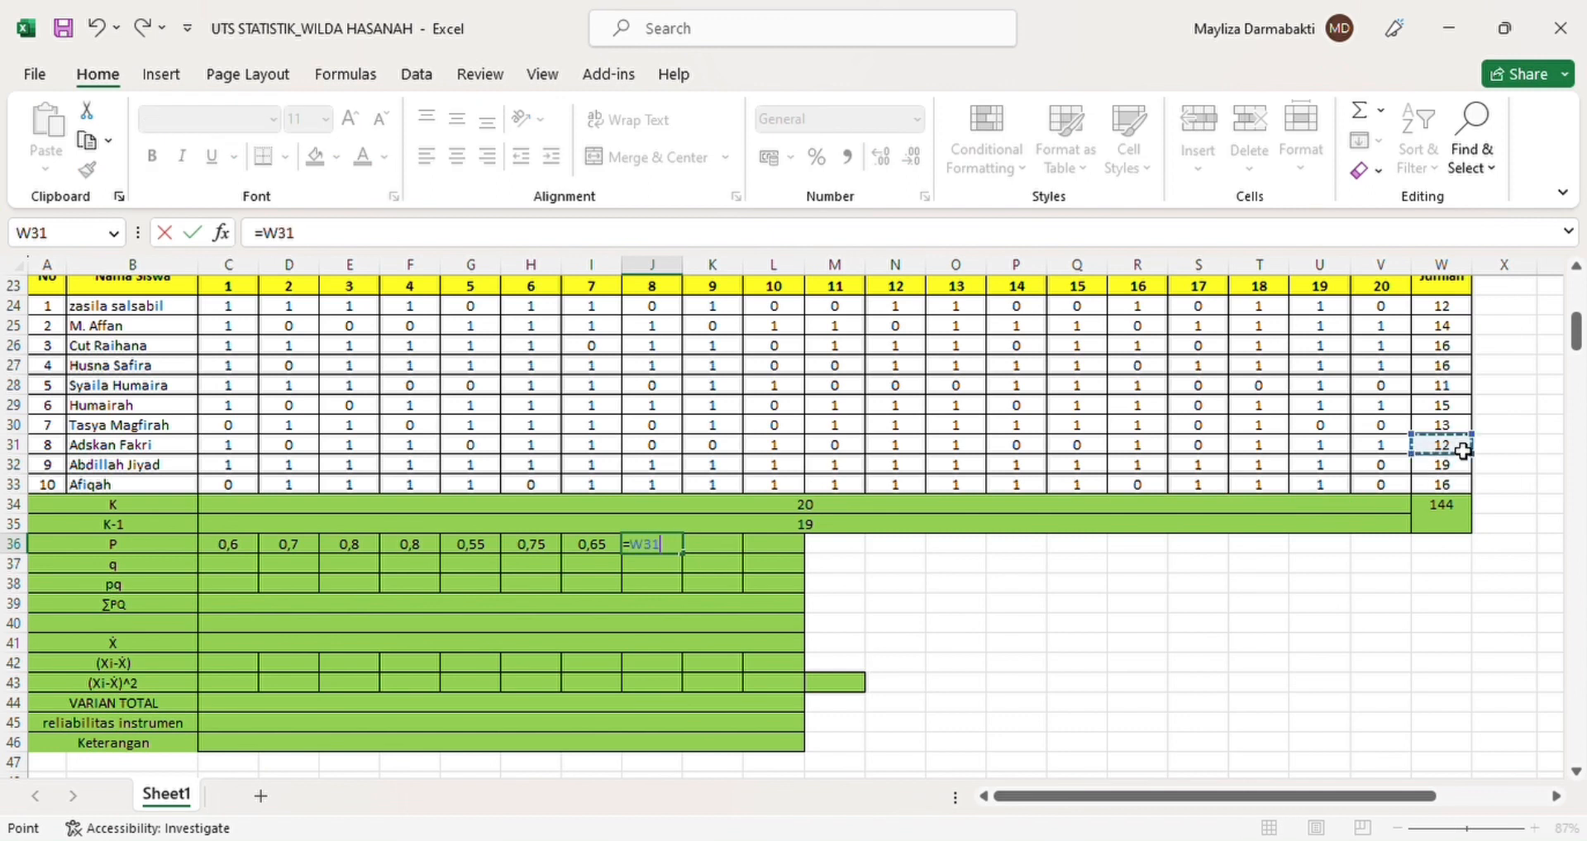
{"action": "type", "text": "/"}
{"action": "left_click", "coordinate": [946, 509]}
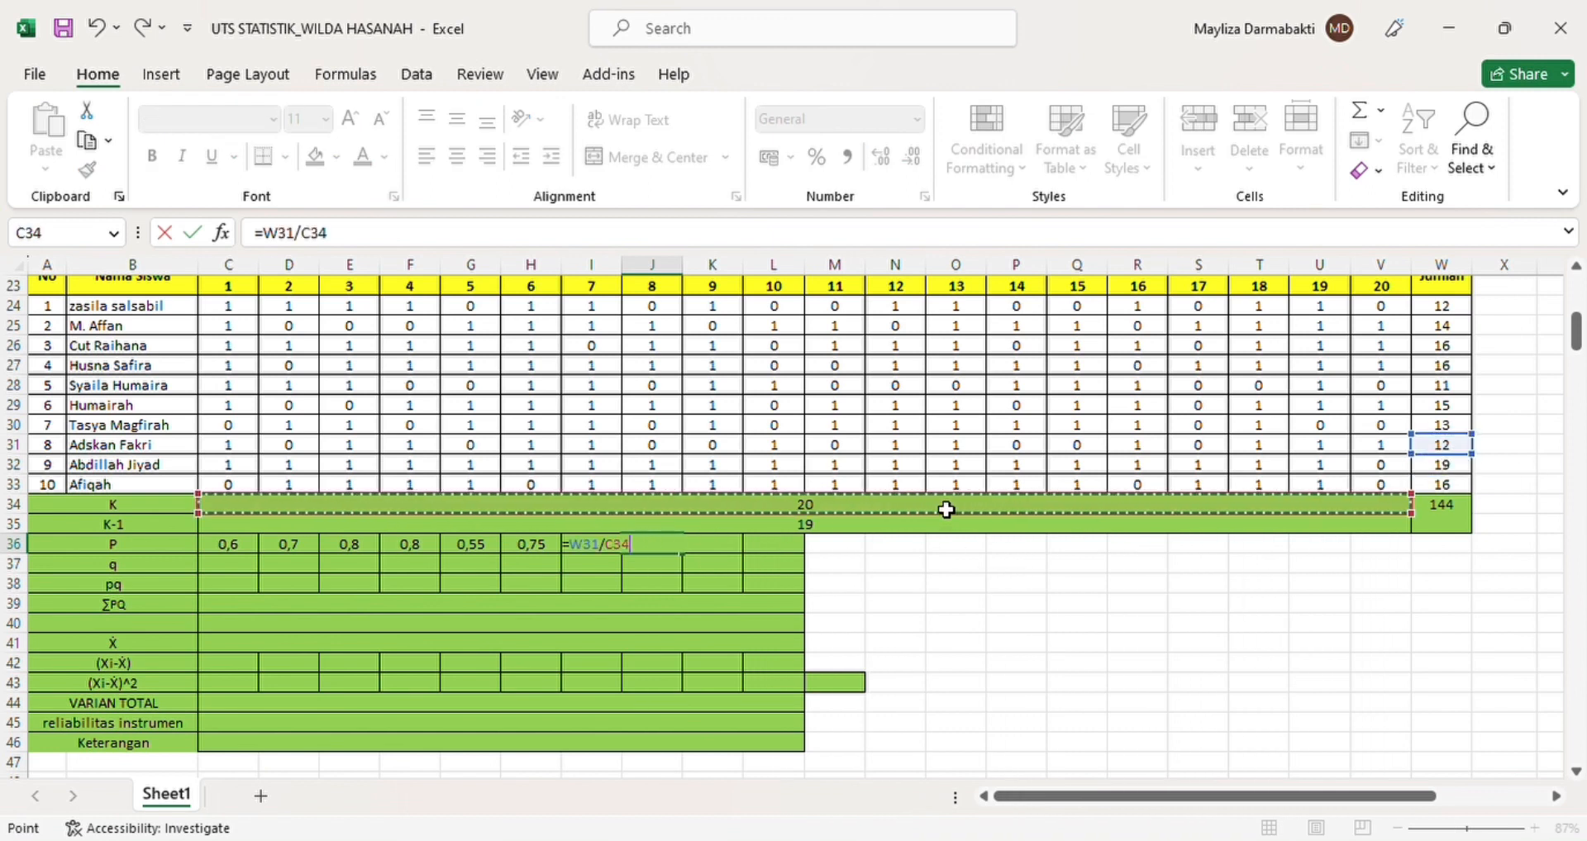
{"action": "key", "text": "Return"}
Calculate the ninth student's P value in K36 by dividing their total by K, using =W32/C34.
{"action": "left_click", "coordinate": [716, 548]}
{"action": "type", "text": "="}
{"action": "left_click", "coordinate": [1454, 469]}
{"action": "type", "text": "/"}
{"action": "left_click", "coordinate": [1045, 516]}
{"action": "key", "text": "Return"}
Calculate the tenth student's P value in L36 by dividing their total by K, using =W33/C34.
{"action": "left_click", "coordinate": [784, 552]}
{"action": "type", "text": "="}
{"action": "left_click", "coordinate": [1442, 485]}
{"action": "type", "text": "/"}
{"action": "left_click", "coordinate": [907, 511]}
{"action": "key", "text": "Return"}
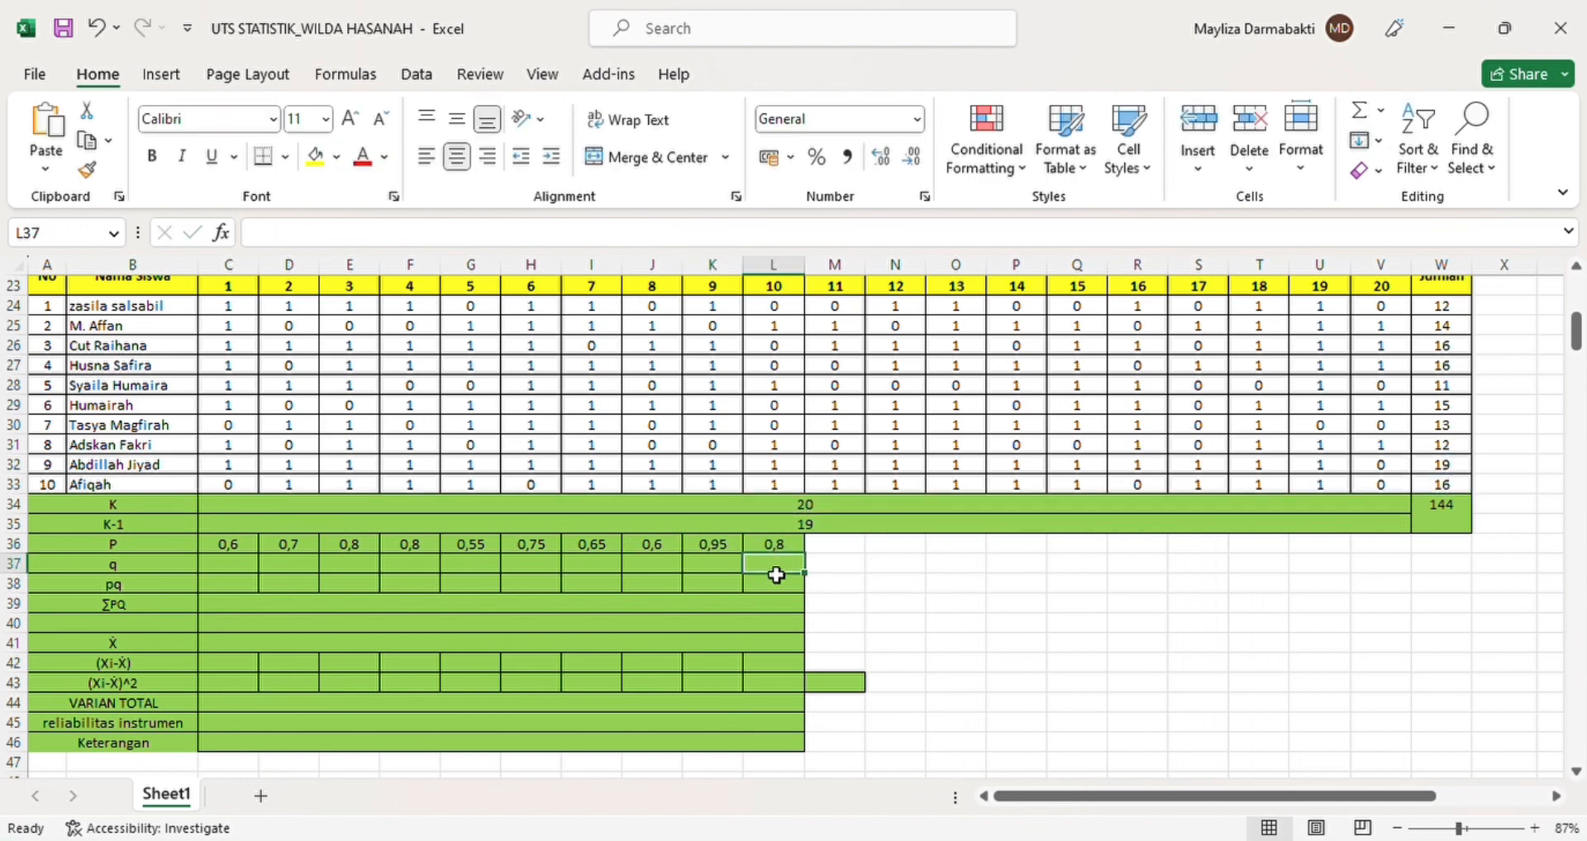
Calculate the first q value in C37 with =1-C36 and fill the formula across the q row to L37.
{"action": "left_click", "coordinate": [248, 564]}
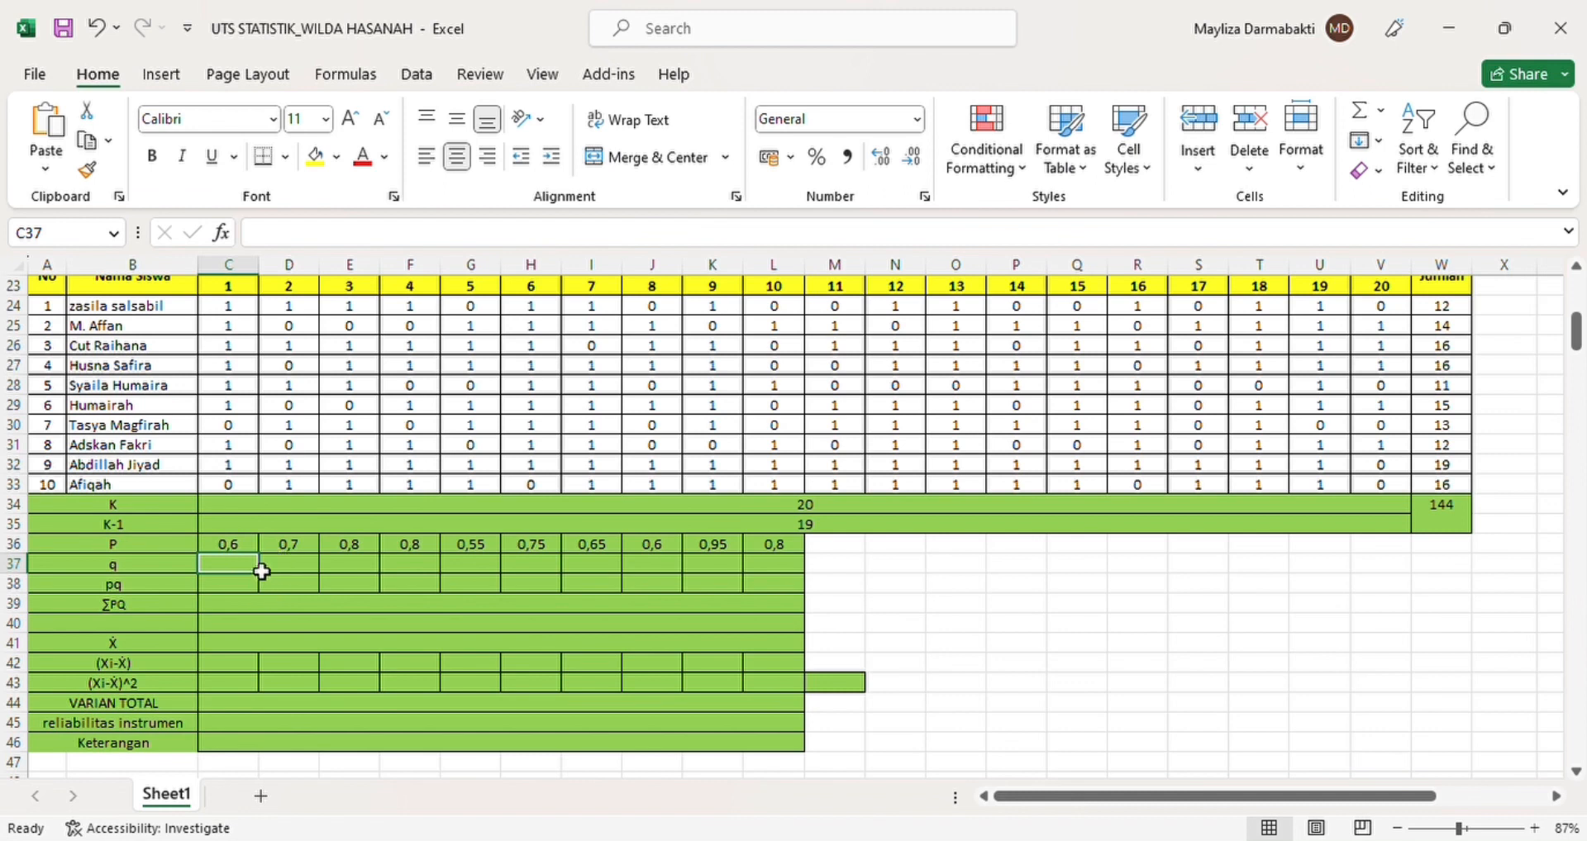
{"action": "type", "text": "=1"}
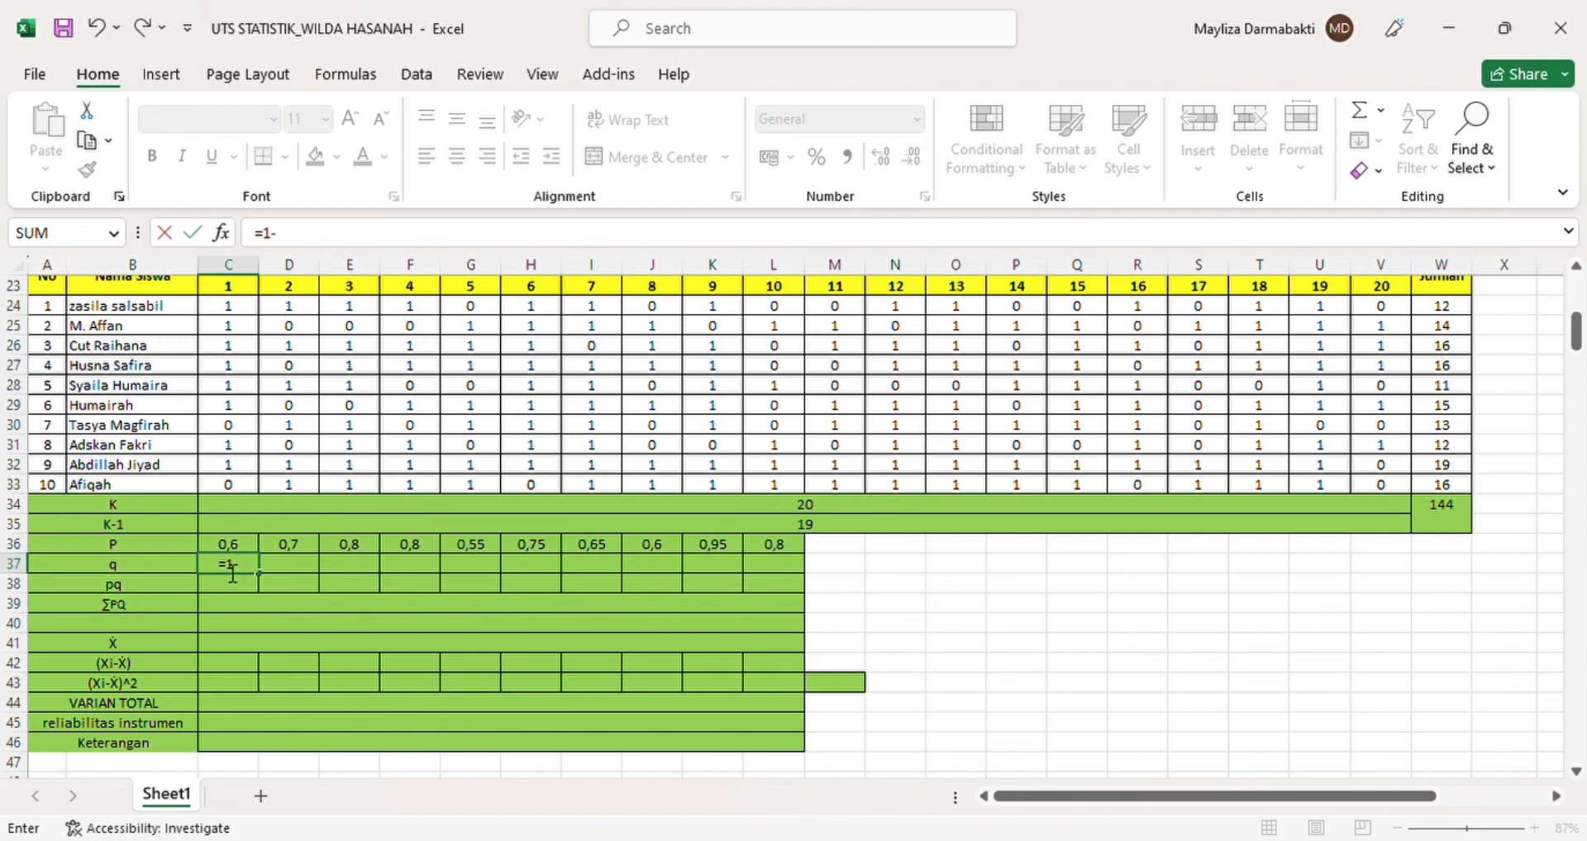
{"action": "type", "text": "-"}
{"action": "left_click", "coordinate": [232, 547]}
{"action": "key", "text": "Return"}
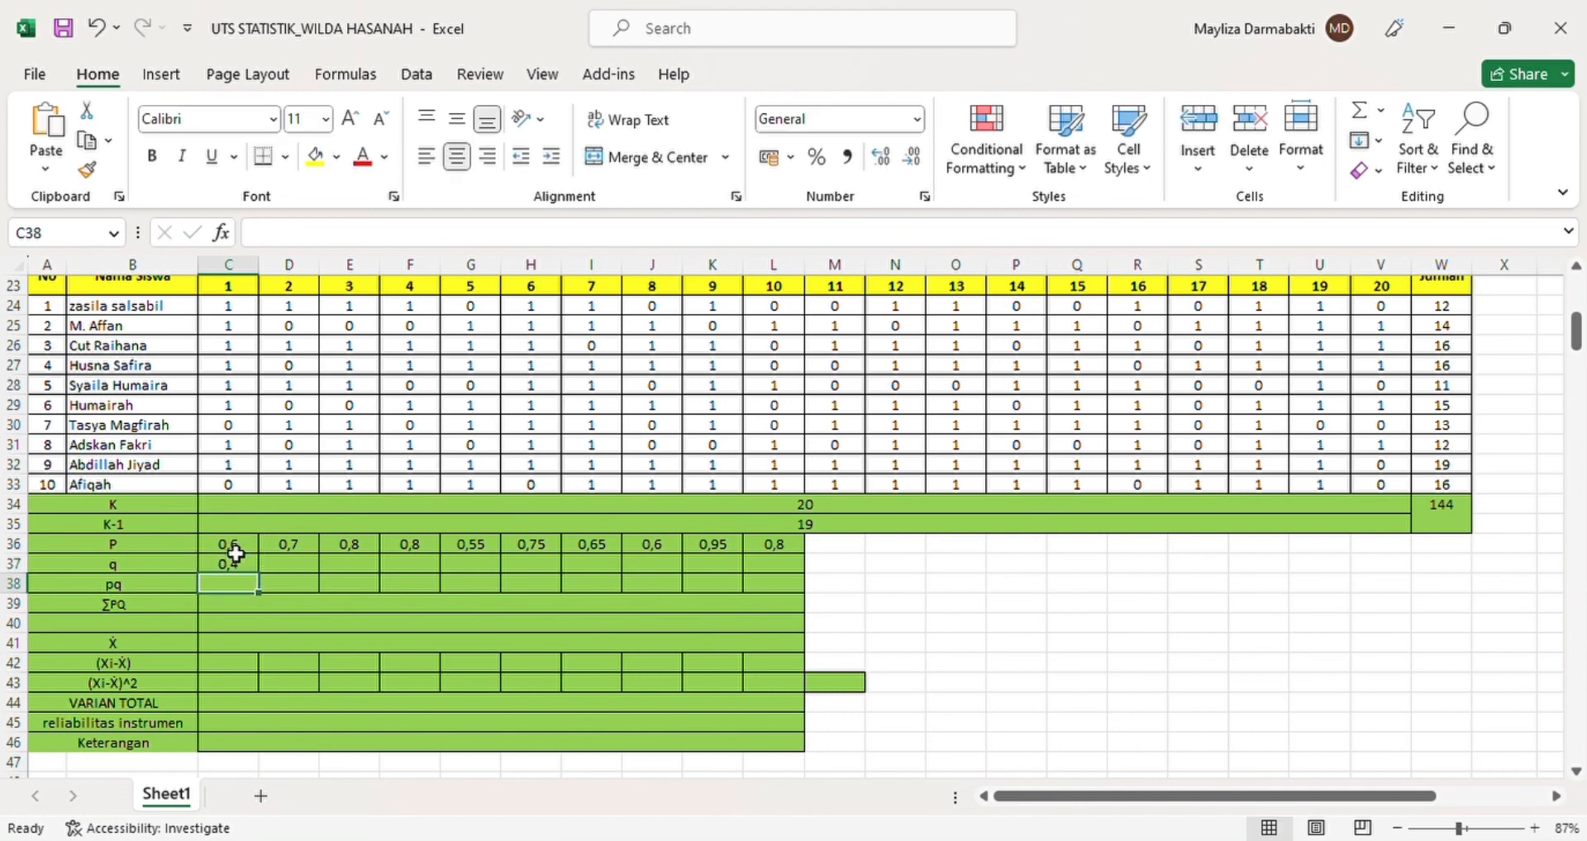
{"action": "left_click", "coordinate": [237, 562]}
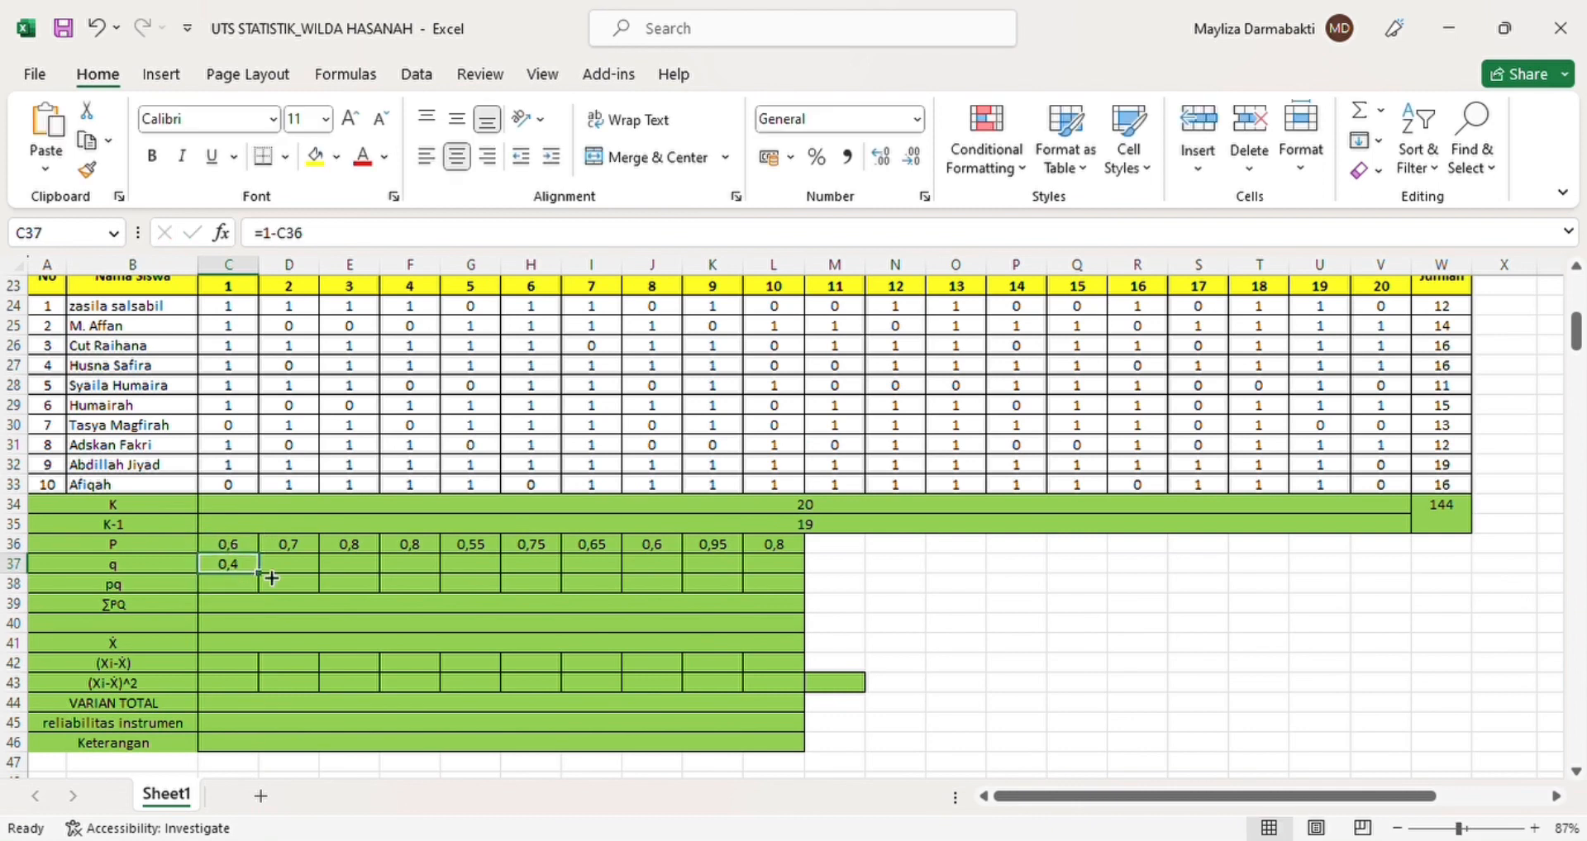
{"action": "left_click_drag", "start_coordinate": [263, 577], "coordinate": [804, 571]}
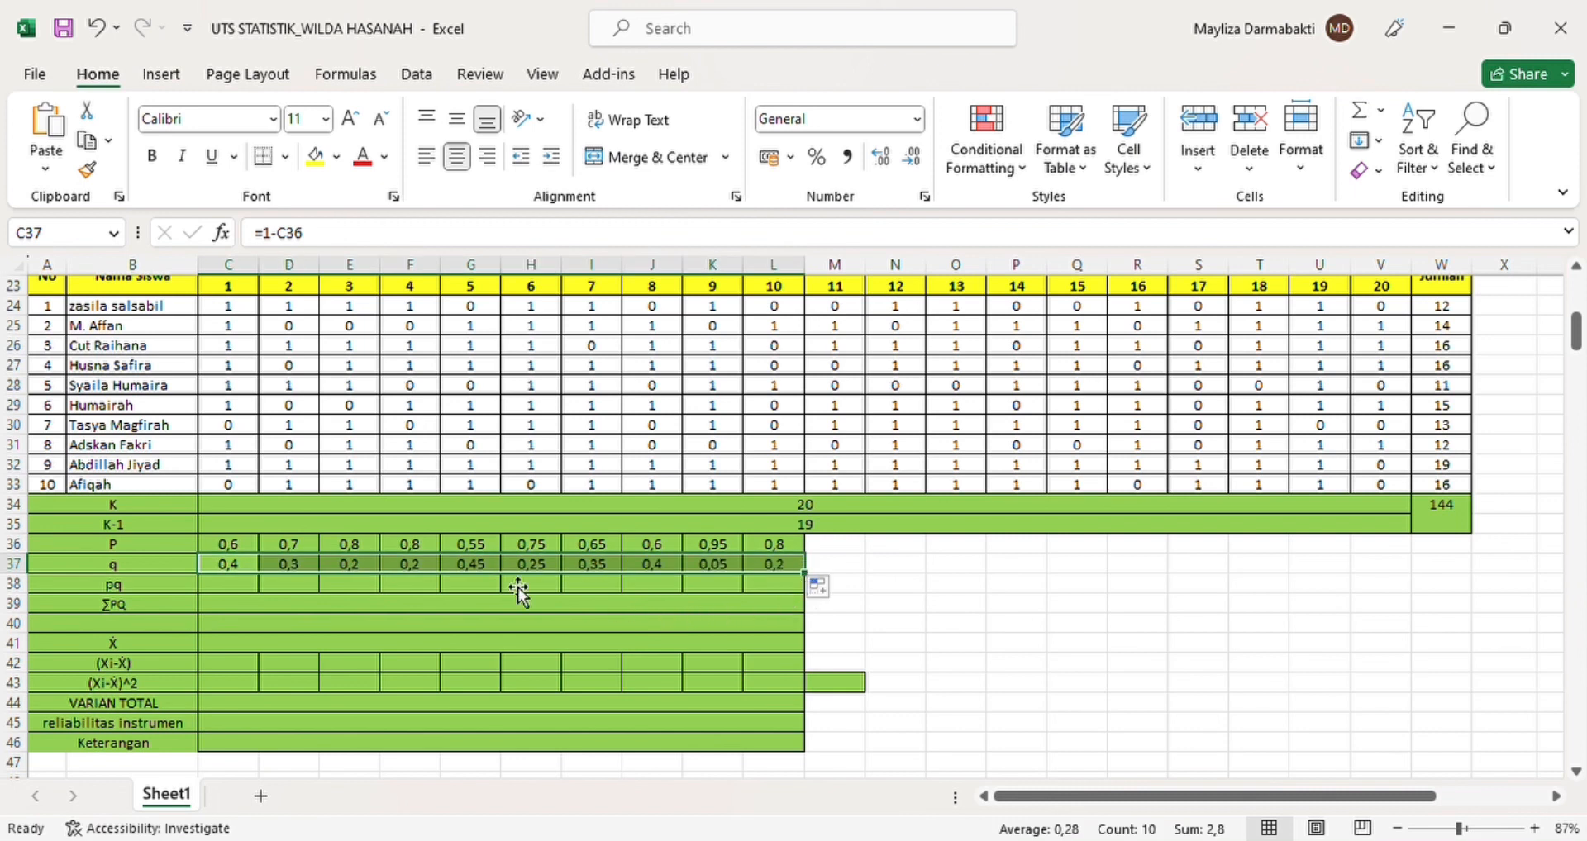
Multiply P by q in C38 with =C36*C37 and fill the formula across the pq row to L38.
{"action": "left_click", "coordinate": [239, 589]}
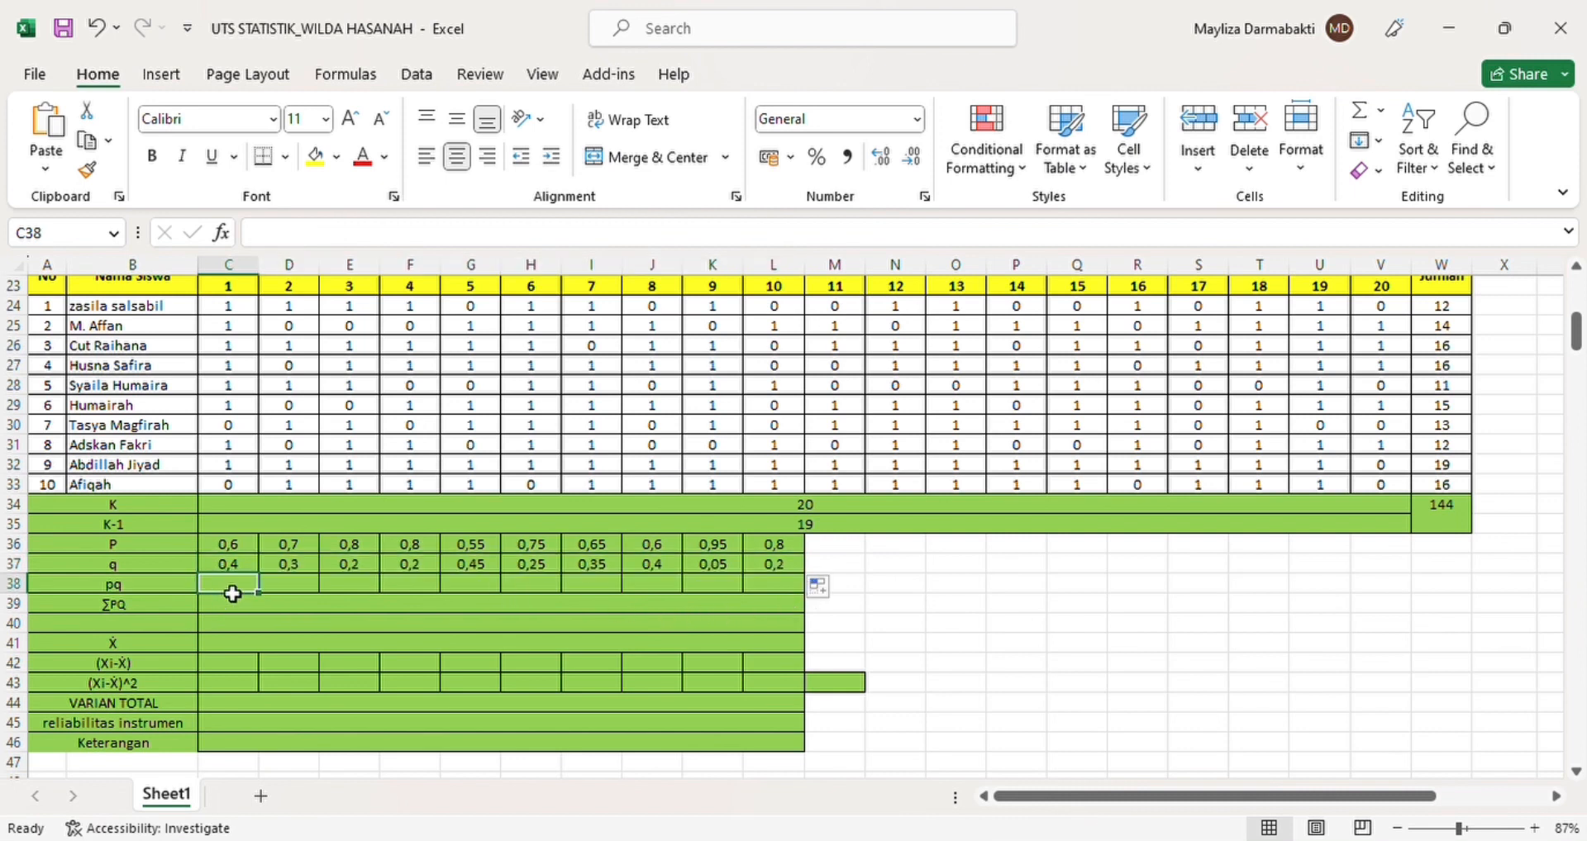
{"action": "type", "text": "="}
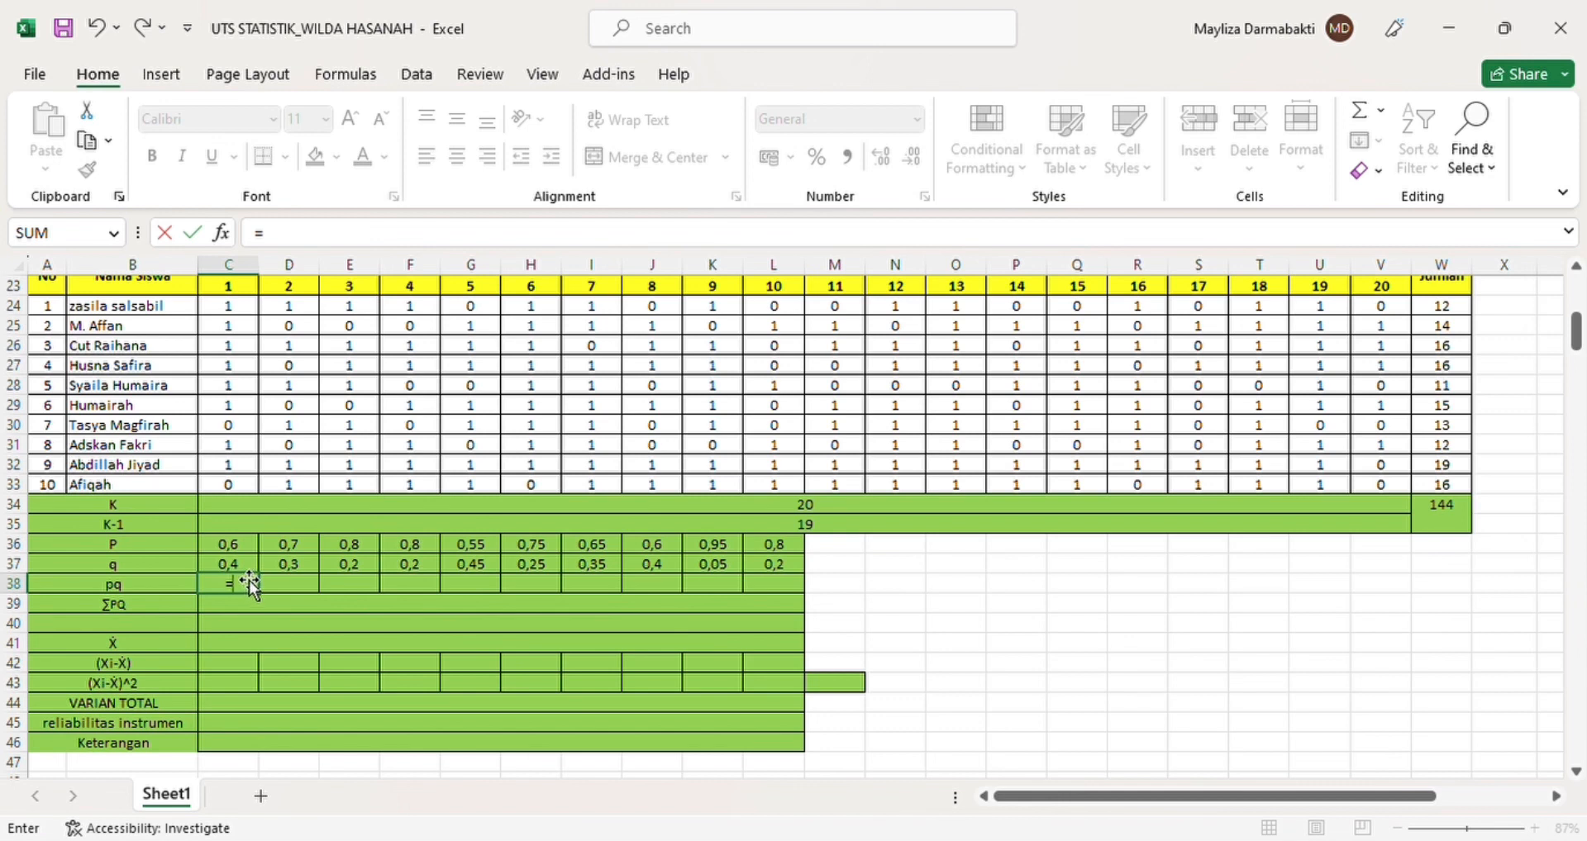
{"action": "left_click", "coordinate": [238, 548]}
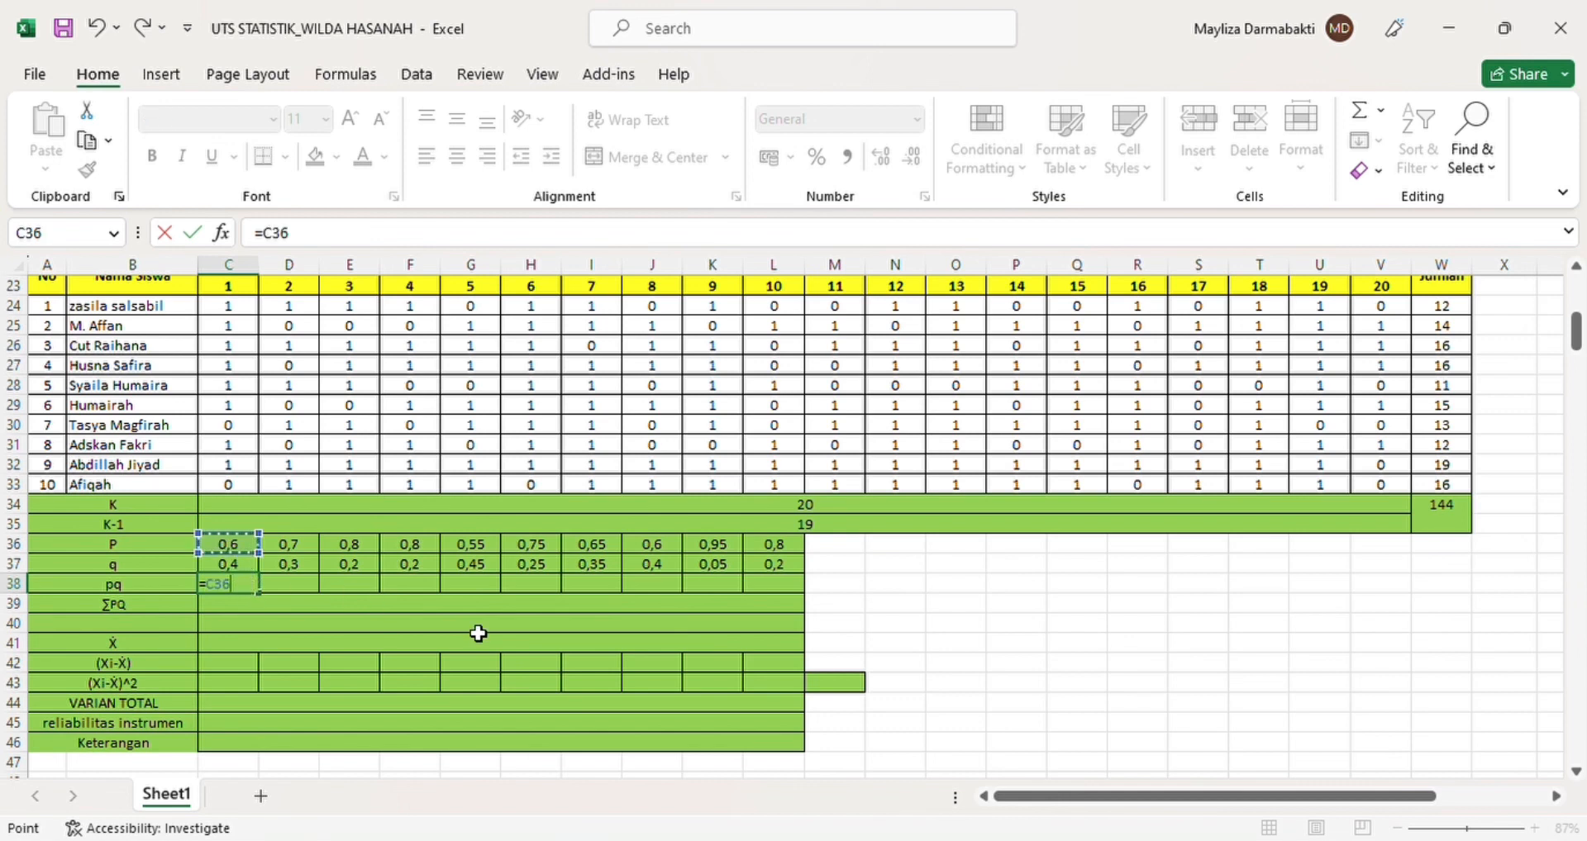
{"action": "type", "text": "*"}
{"action": "left_click", "coordinate": [238, 577]}
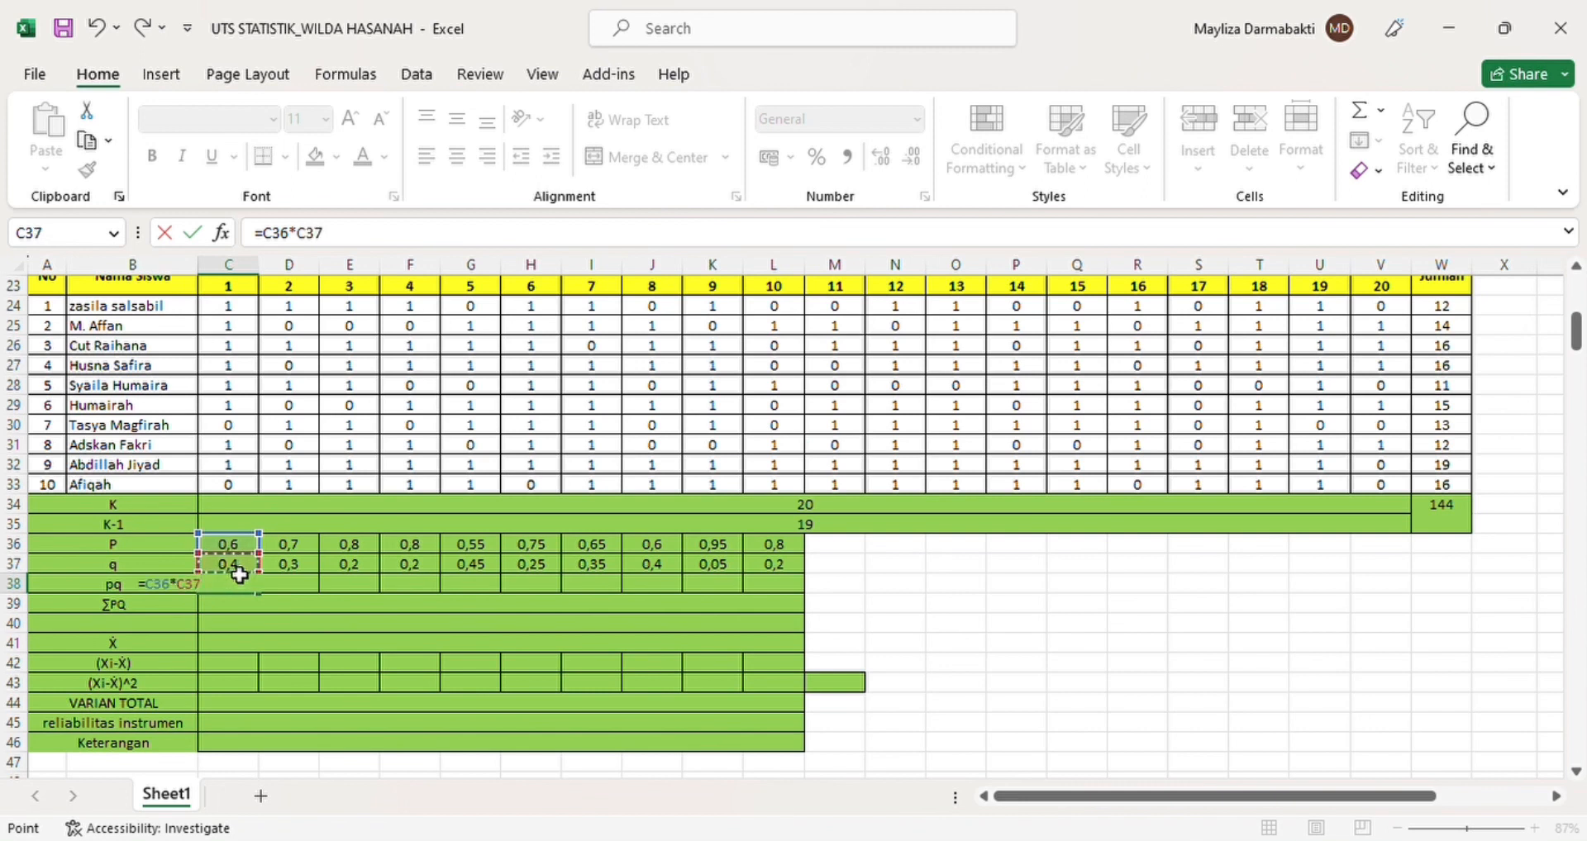
{"action": "key", "text": "Return"}
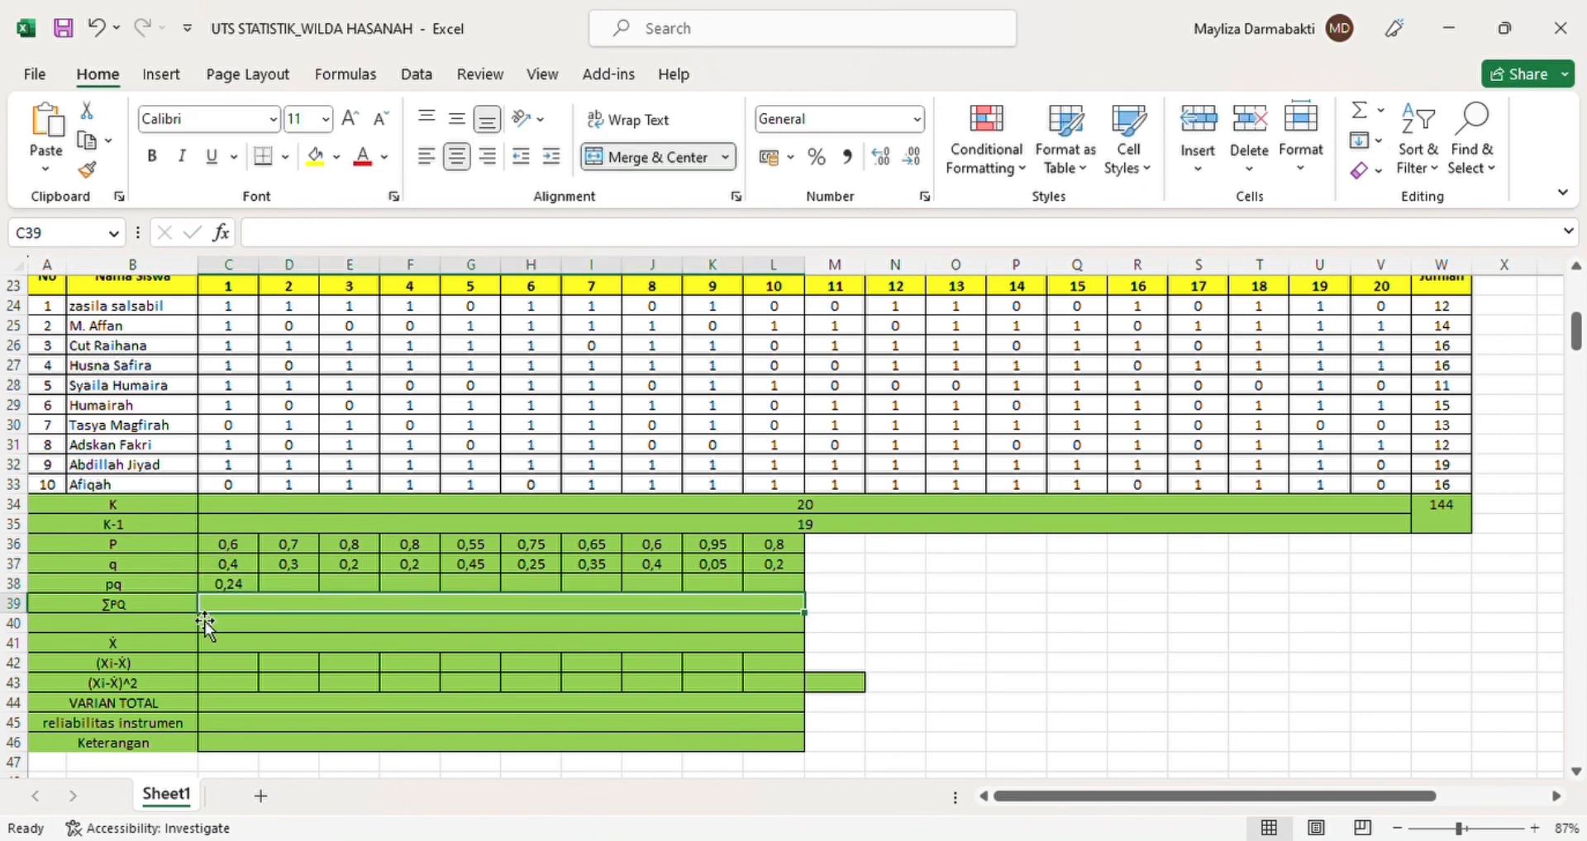
{"action": "left_click", "coordinate": [240, 587]}
{"action": "left_click_drag", "start_coordinate": [267, 602], "coordinate": [795, 614]}
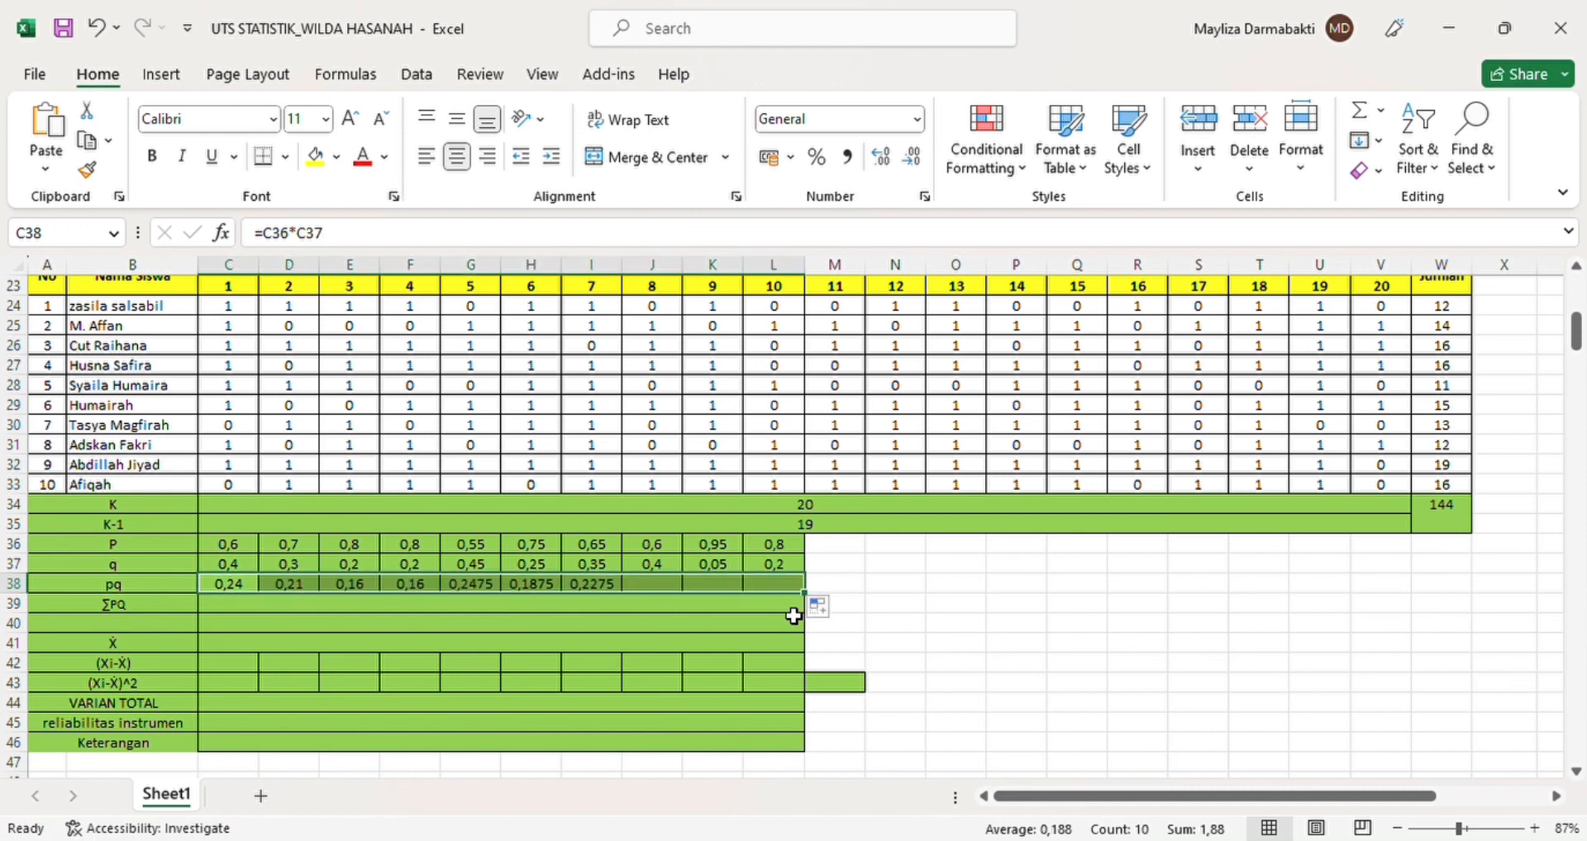
Sum the pq values C38:L38 in the ∑PQ row, cell C39.
{"action": "left_click", "coordinate": [348, 610]}
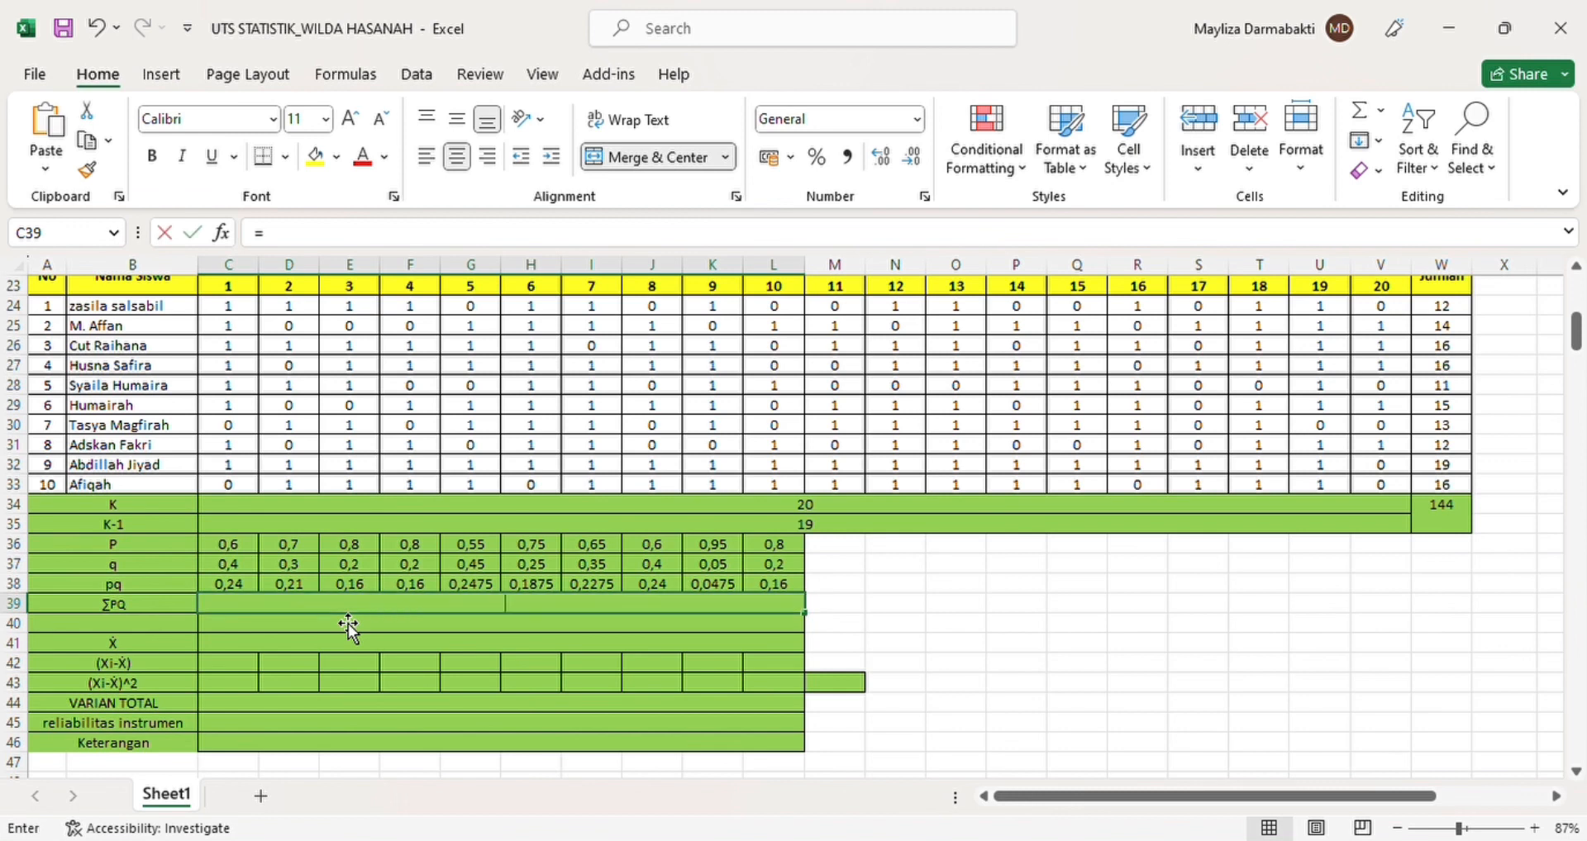
{"action": "type", "text": "="}
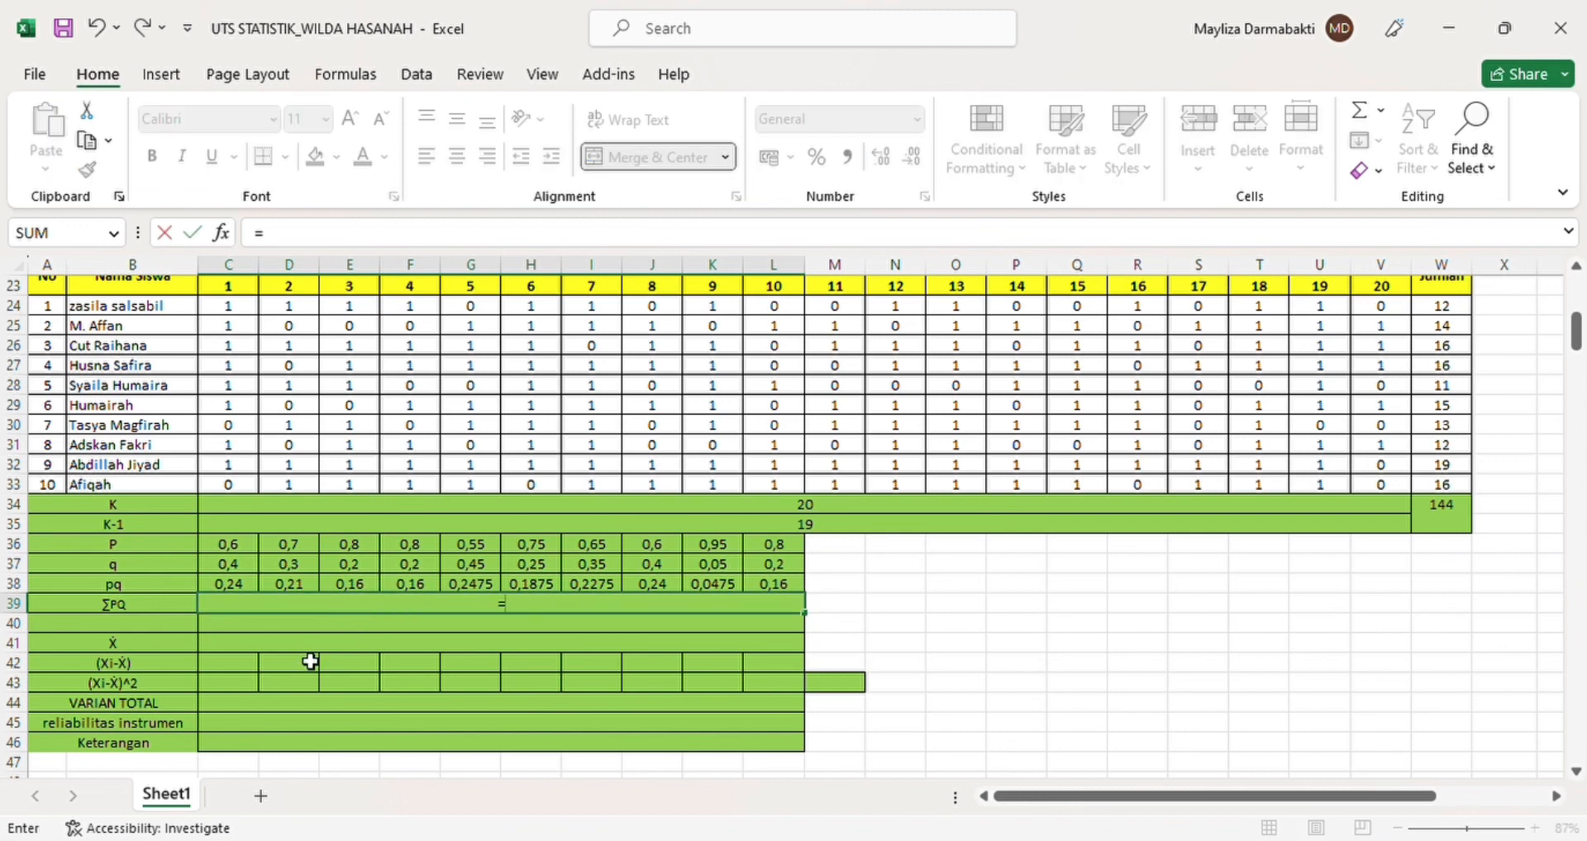
{"action": "type", "text": "sum"}
{"action": "key", "text": "Tab"}
{"action": "left_click_drag", "start_coordinate": [240, 590], "coordinate": [773, 592]}
{"action": "key", "text": "Return"}
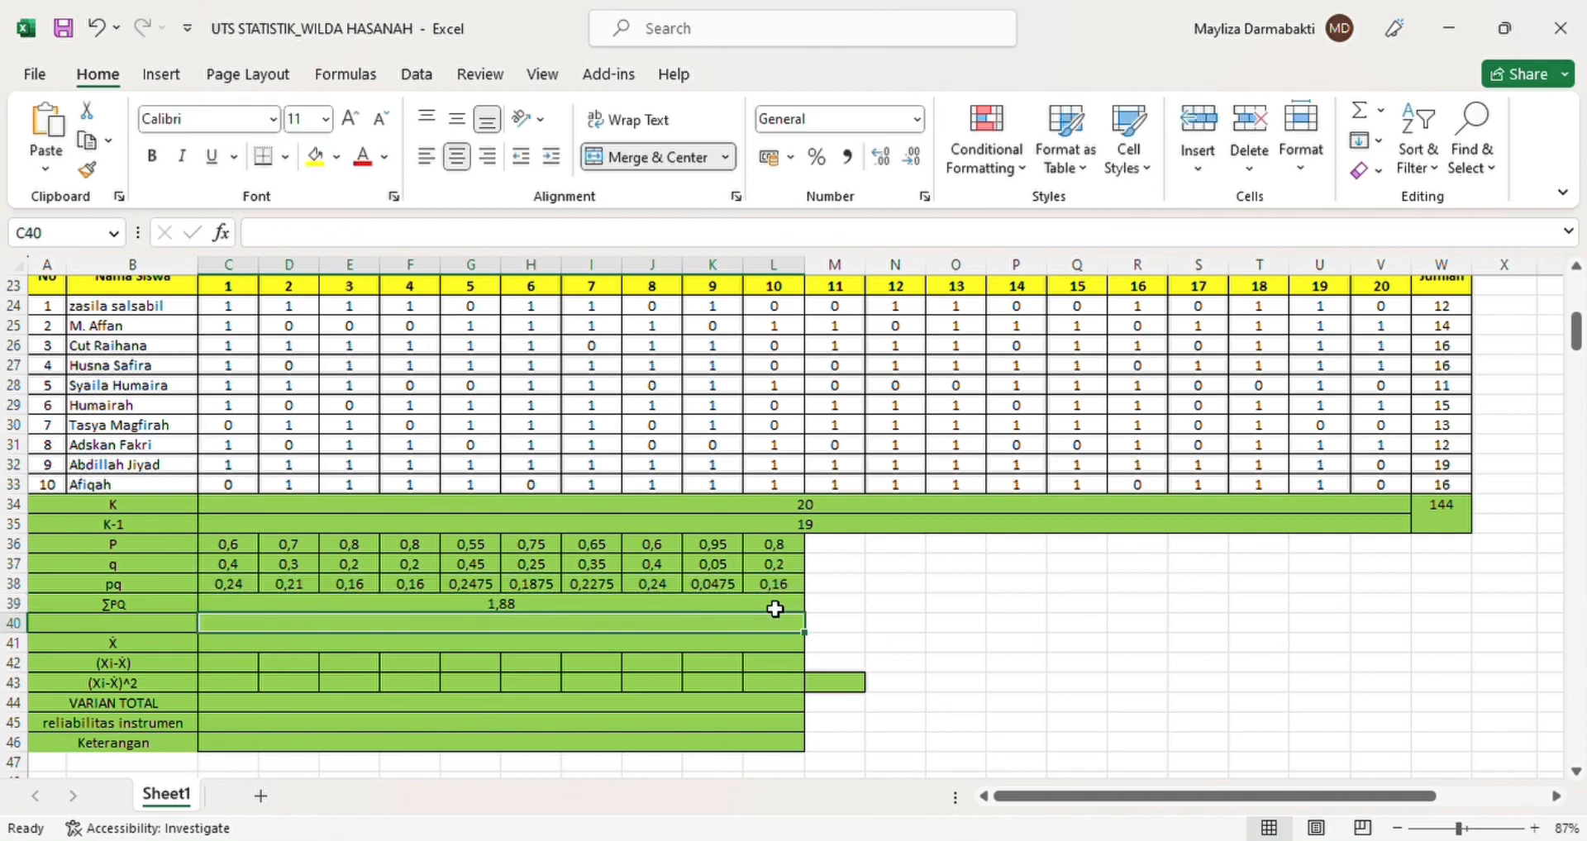
Calculate the mean score in the Ẋ row, cell C41, by dividing the summed total by 10, using =W34/10.
{"action": "key", "text": "Return"}
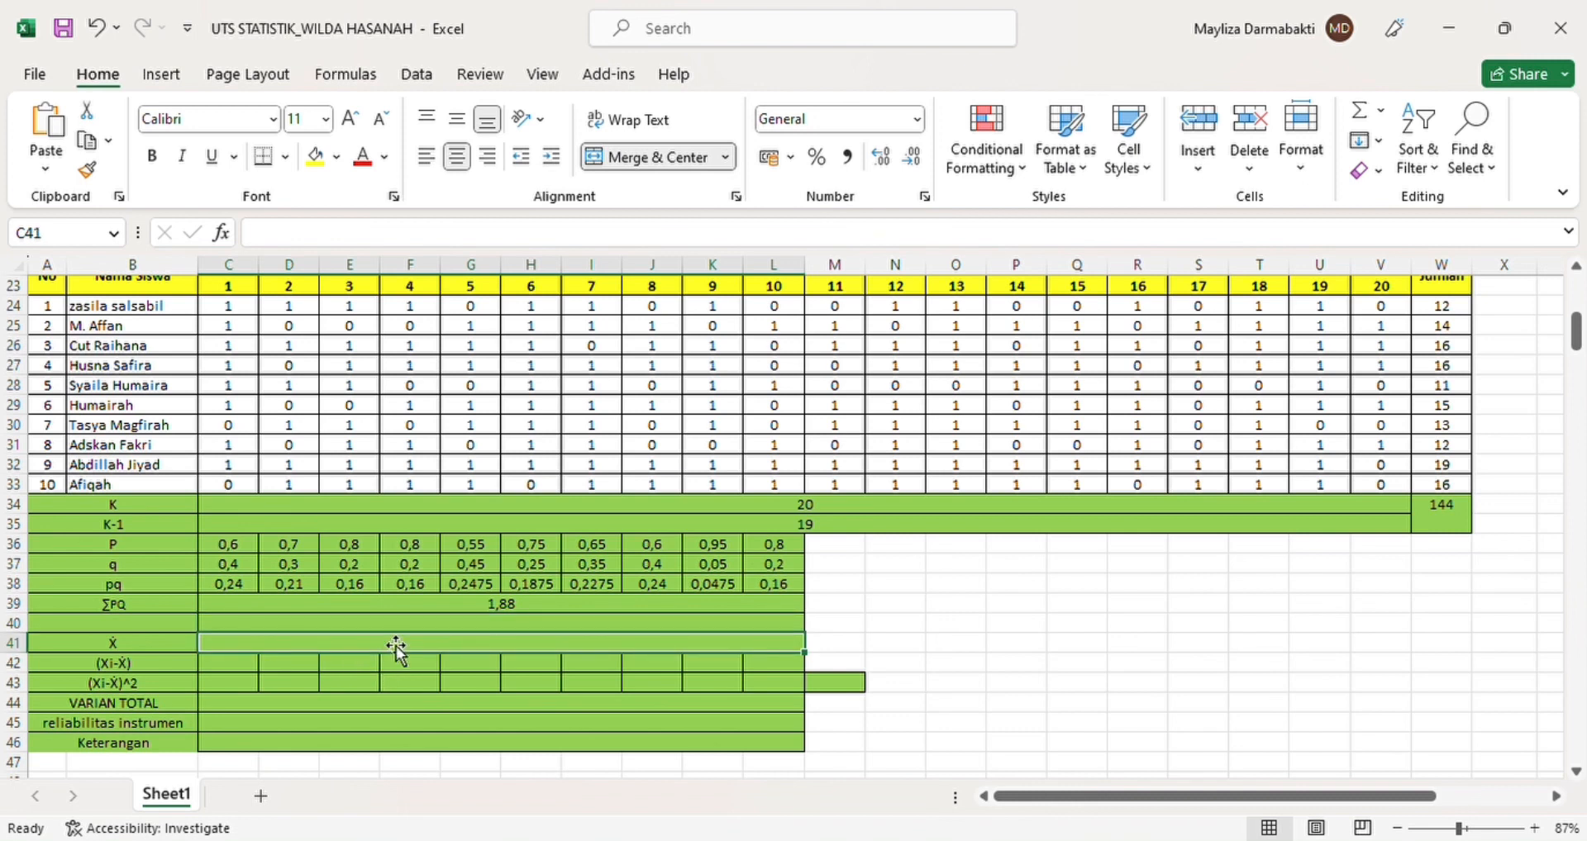
{"action": "type", "text": "="}
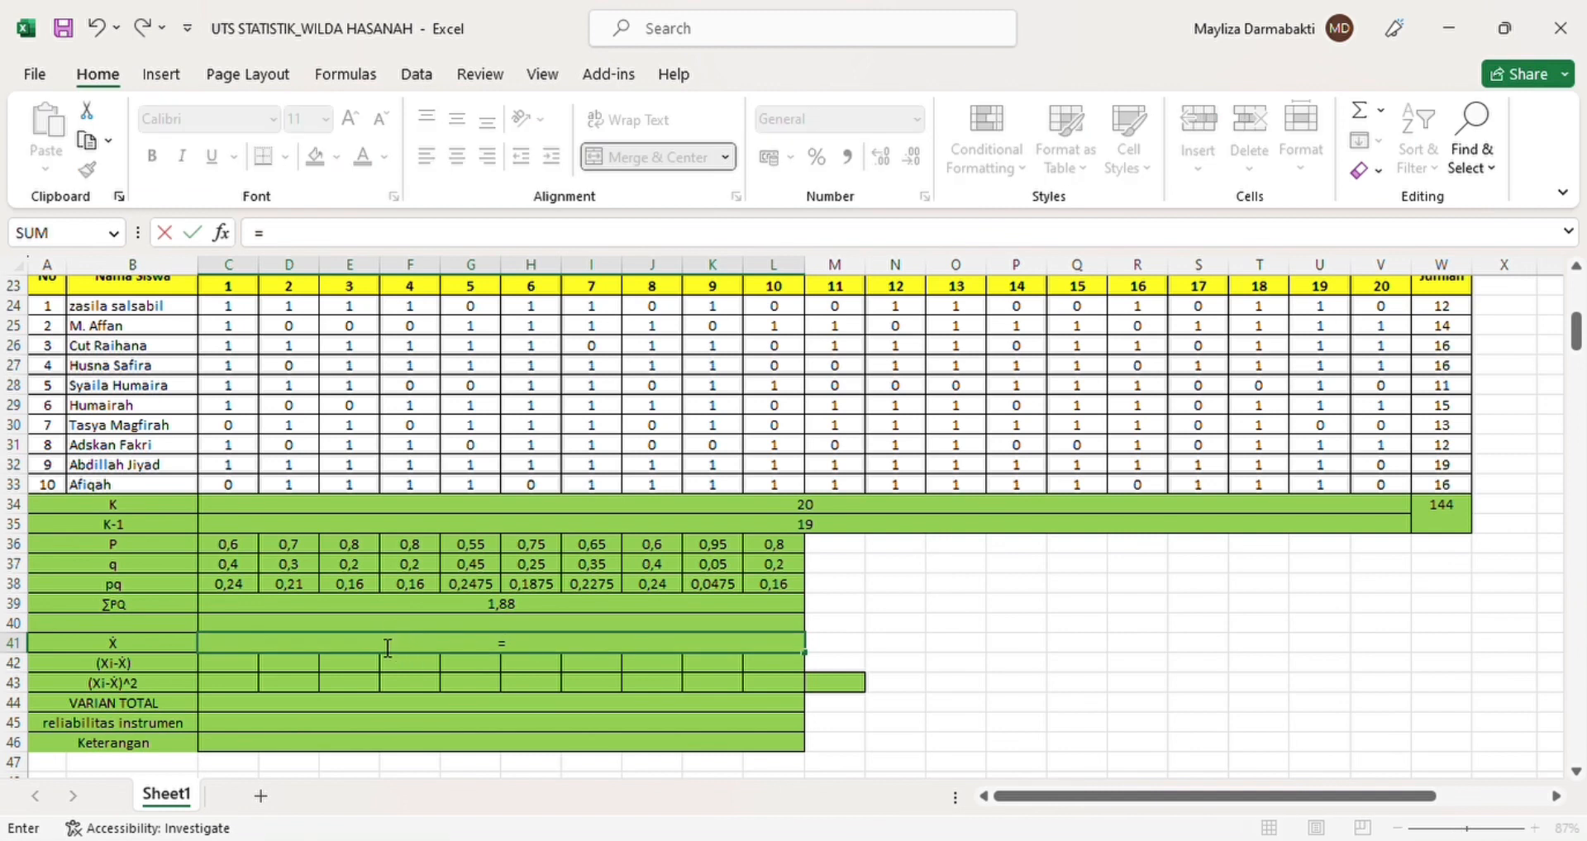
{"action": "left_click", "coordinate": [1451, 514]}
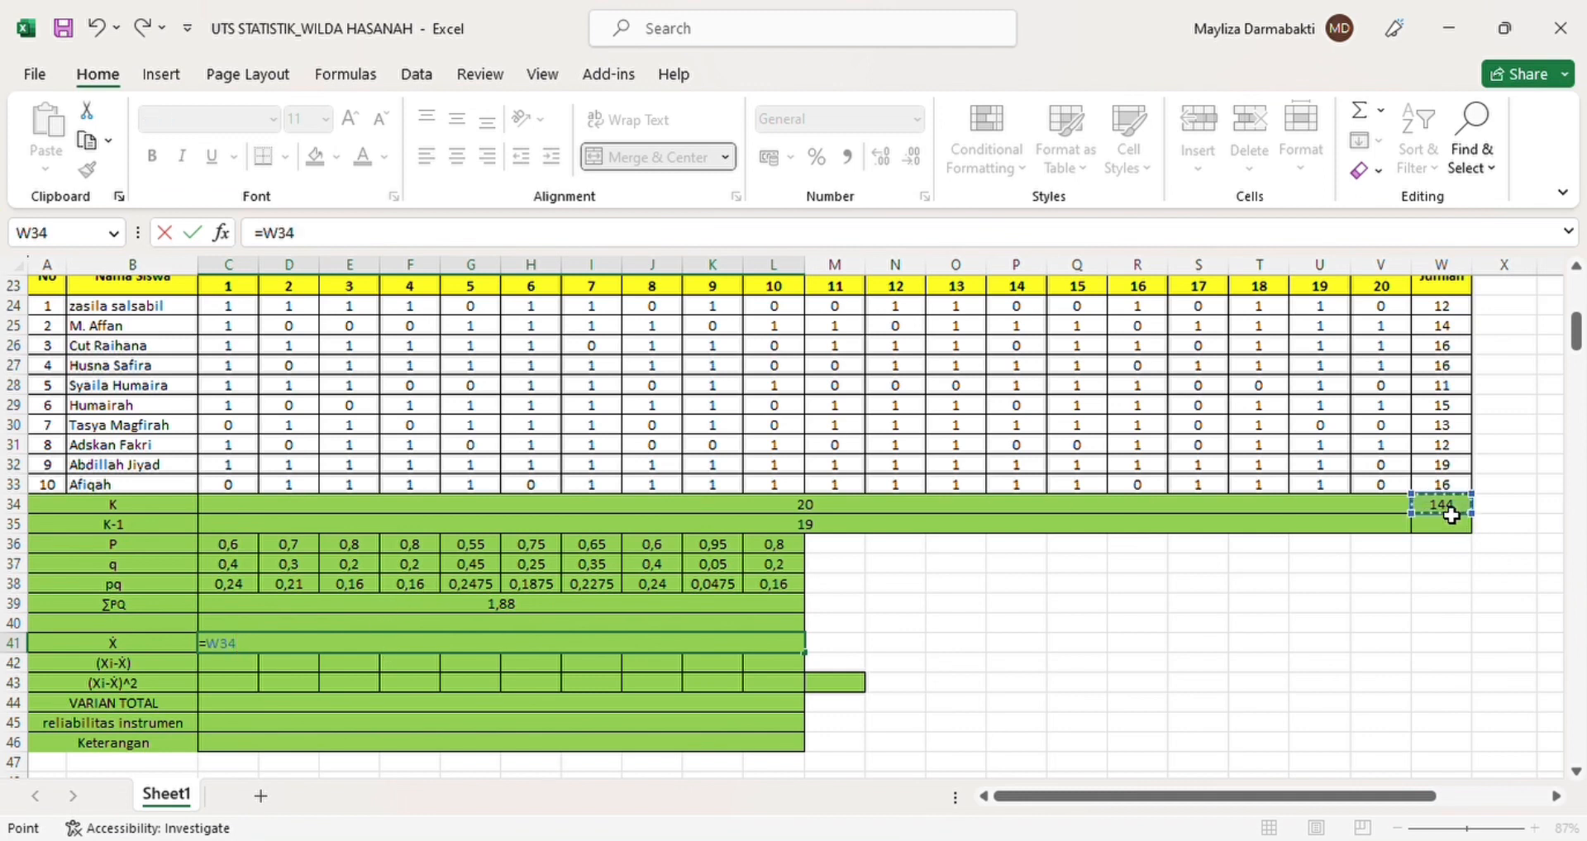
{"action": "type", "text": "/10"}
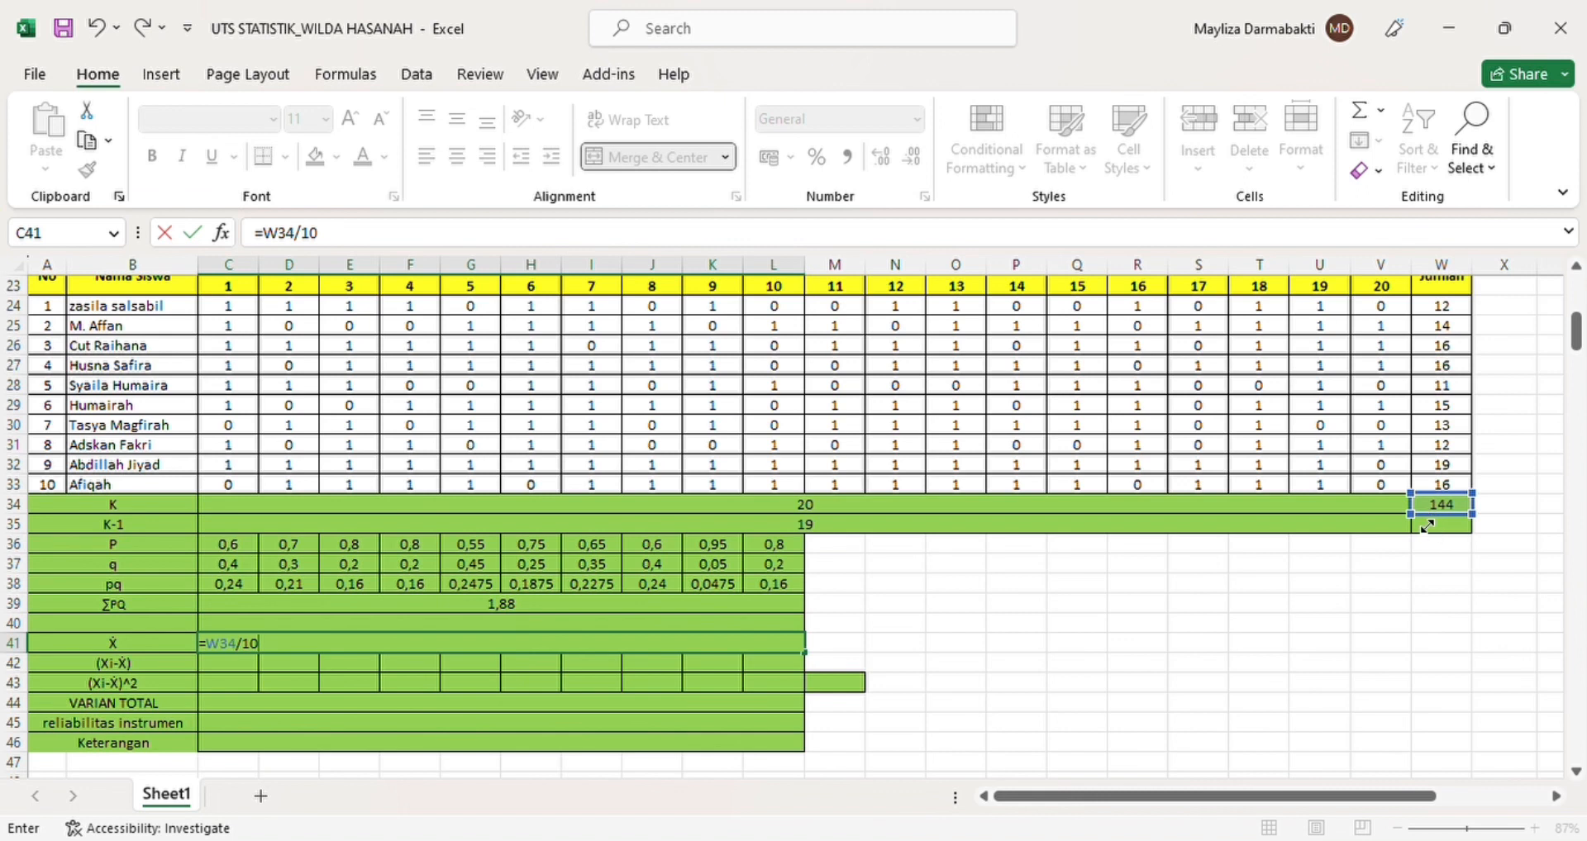
{"action": "key", "text": "Return"}
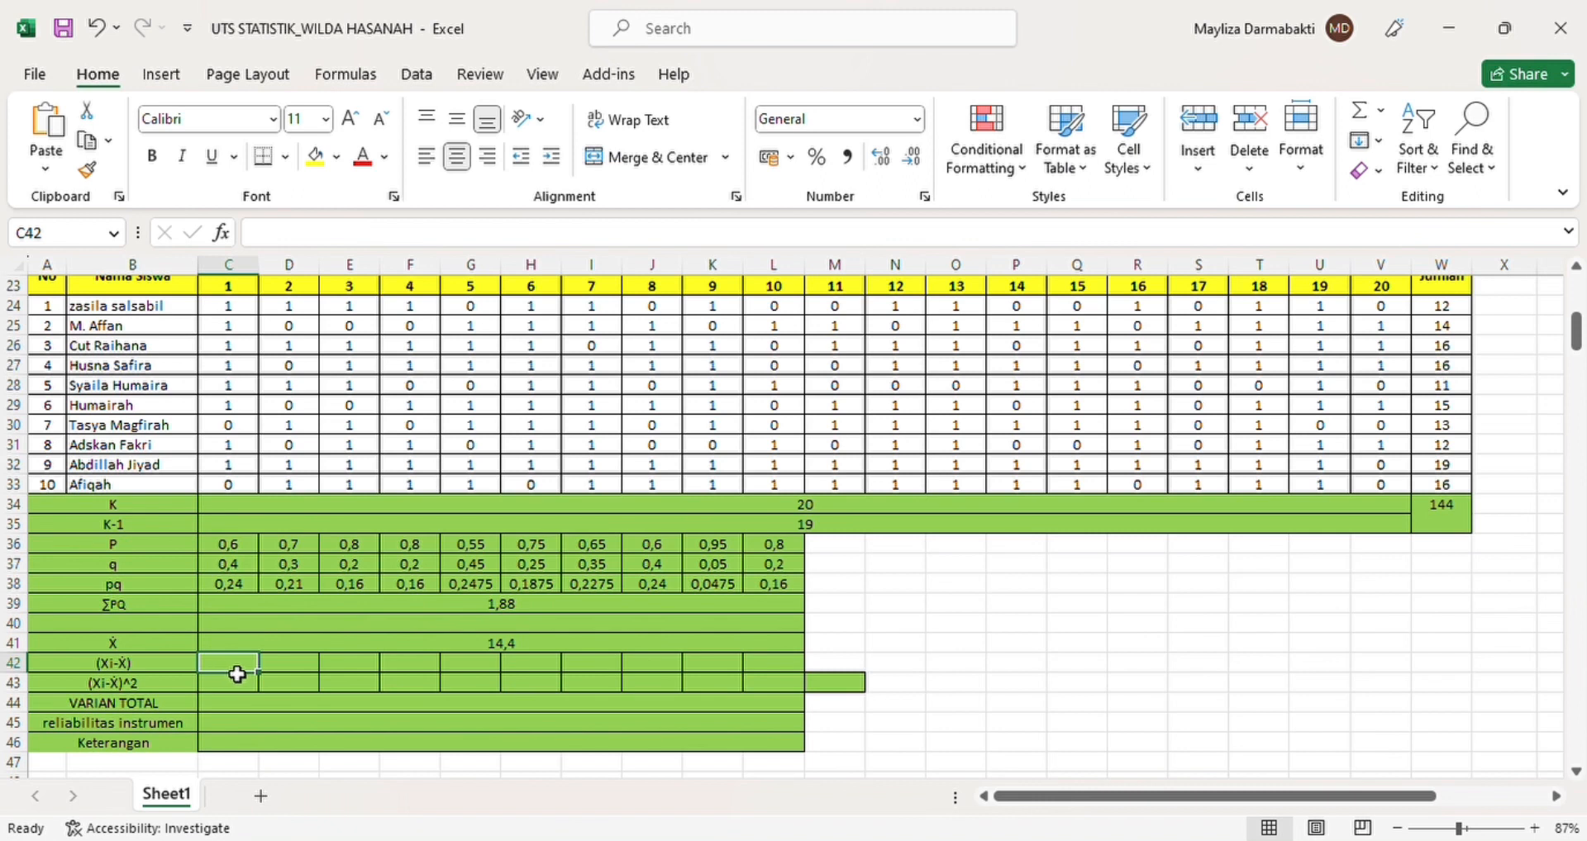
Calculate the first student's deviation from the mean in the (Xi-Ẋ) row, cell C42, using =W24-C41.
{"action": "type", "text": "="}
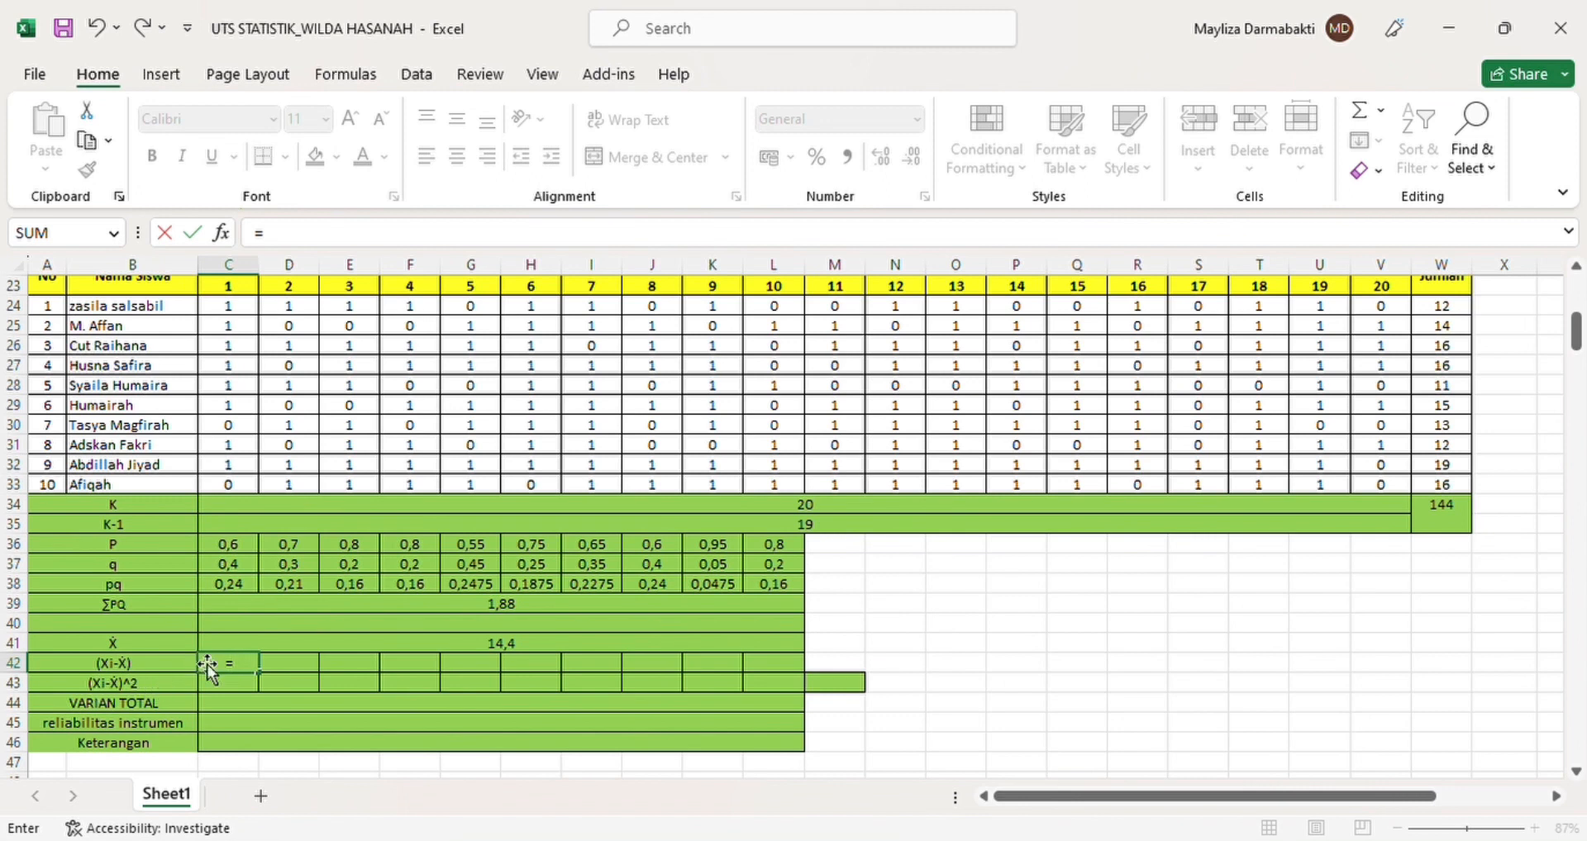
{"action": "left_click", "coordinate": [1465, 312]}
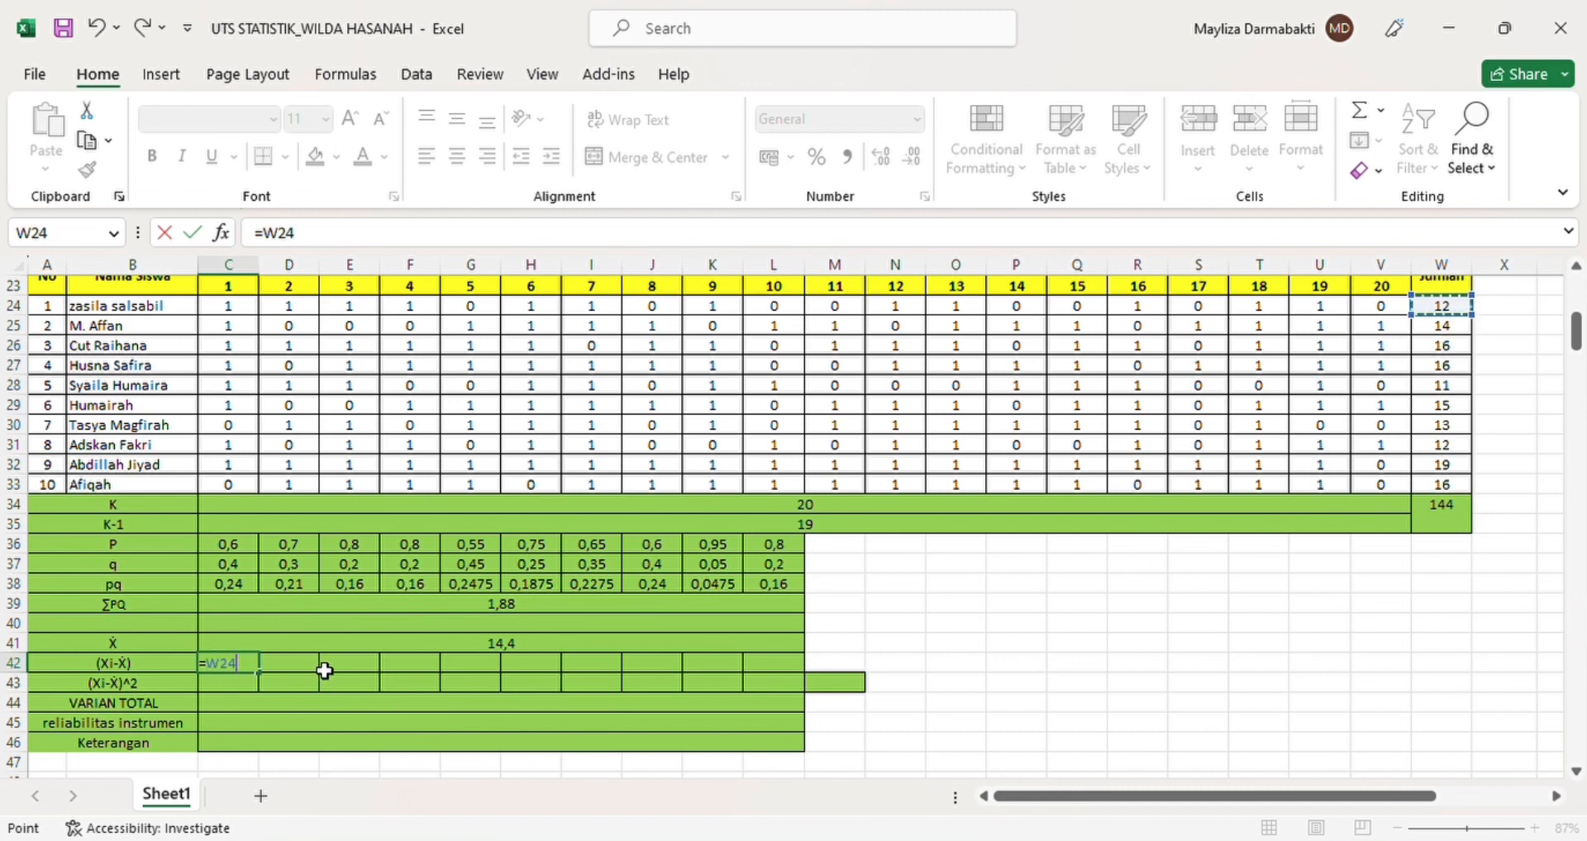
{"action": "type", "text": "-"}
{"action": "left_click", "coordinate": [419, 653]}
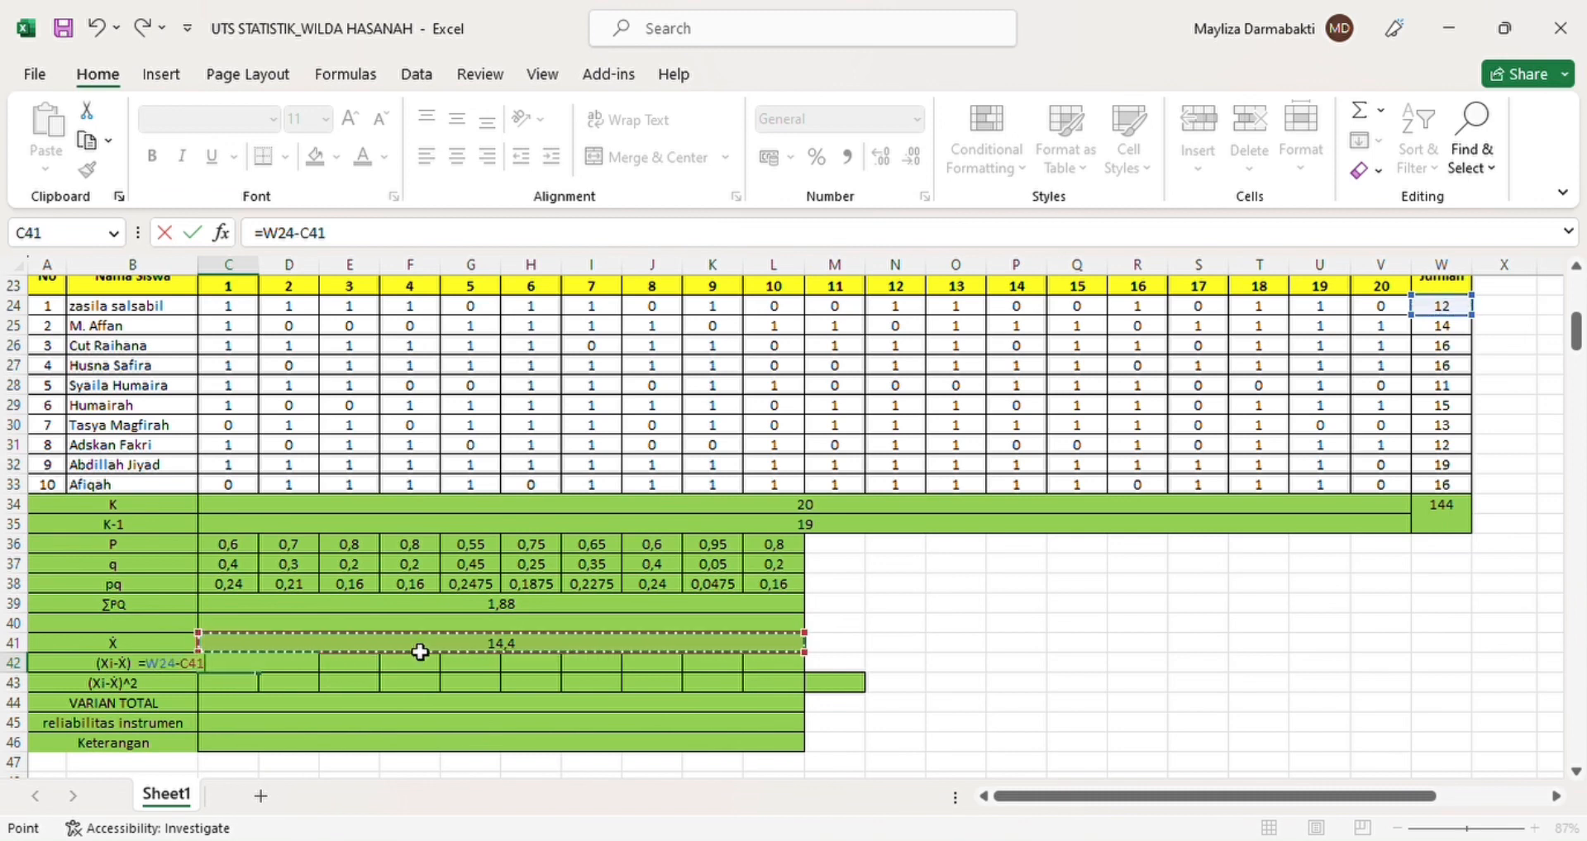
{"action": "key", "text": "Return"}
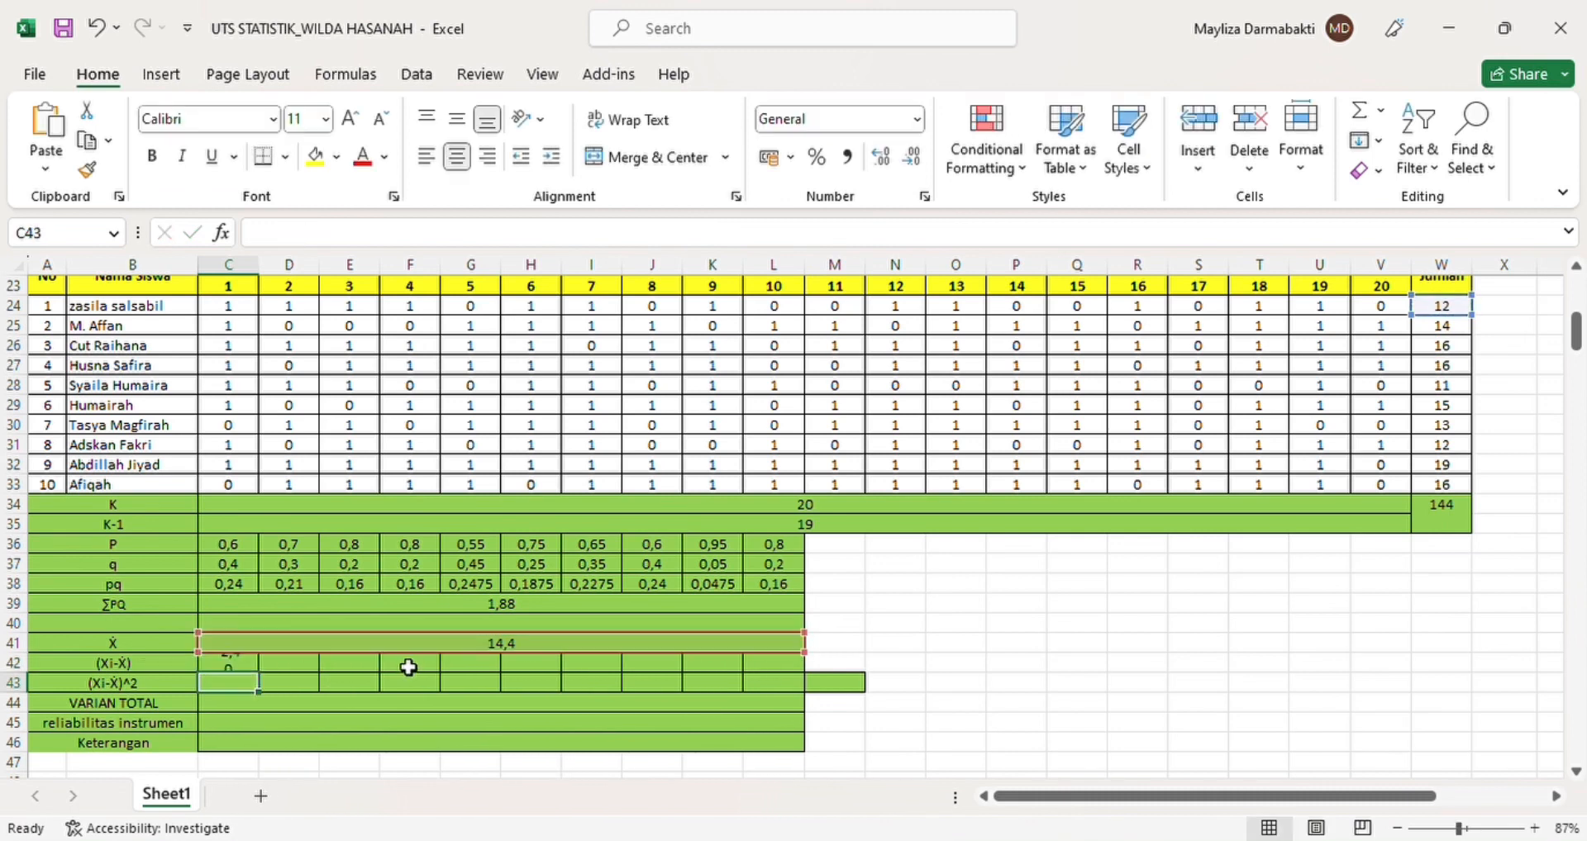
Calculate the second and third students' deviations from the mean, using =W25-C41 in D42 and =W26-C41 in E42.
{"action": "left_click", "coordinate": [314, 670]}
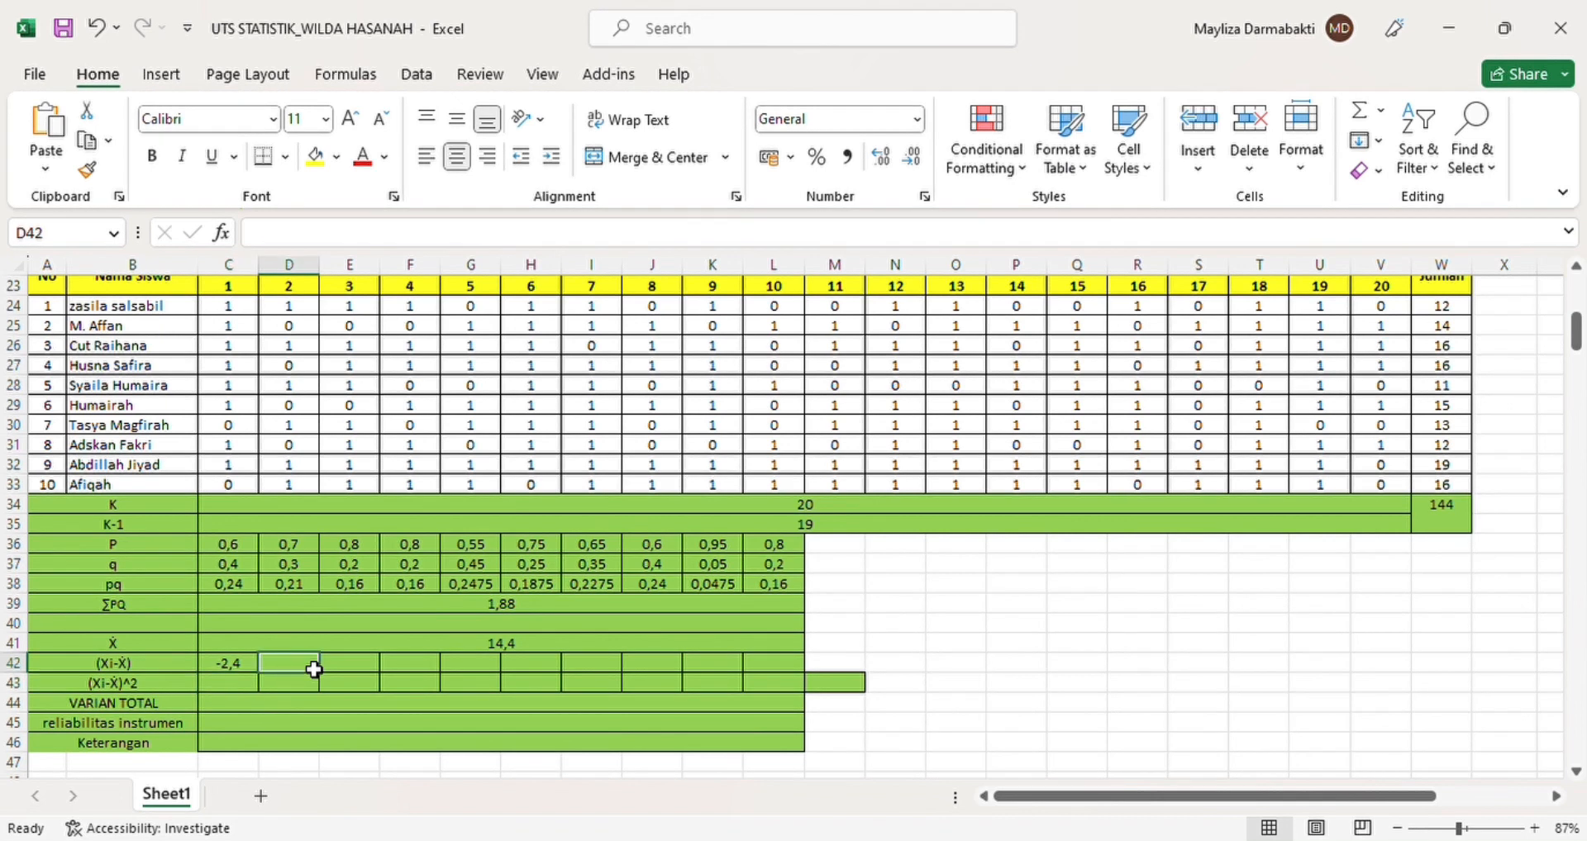
{"action": "type", "text": "="}
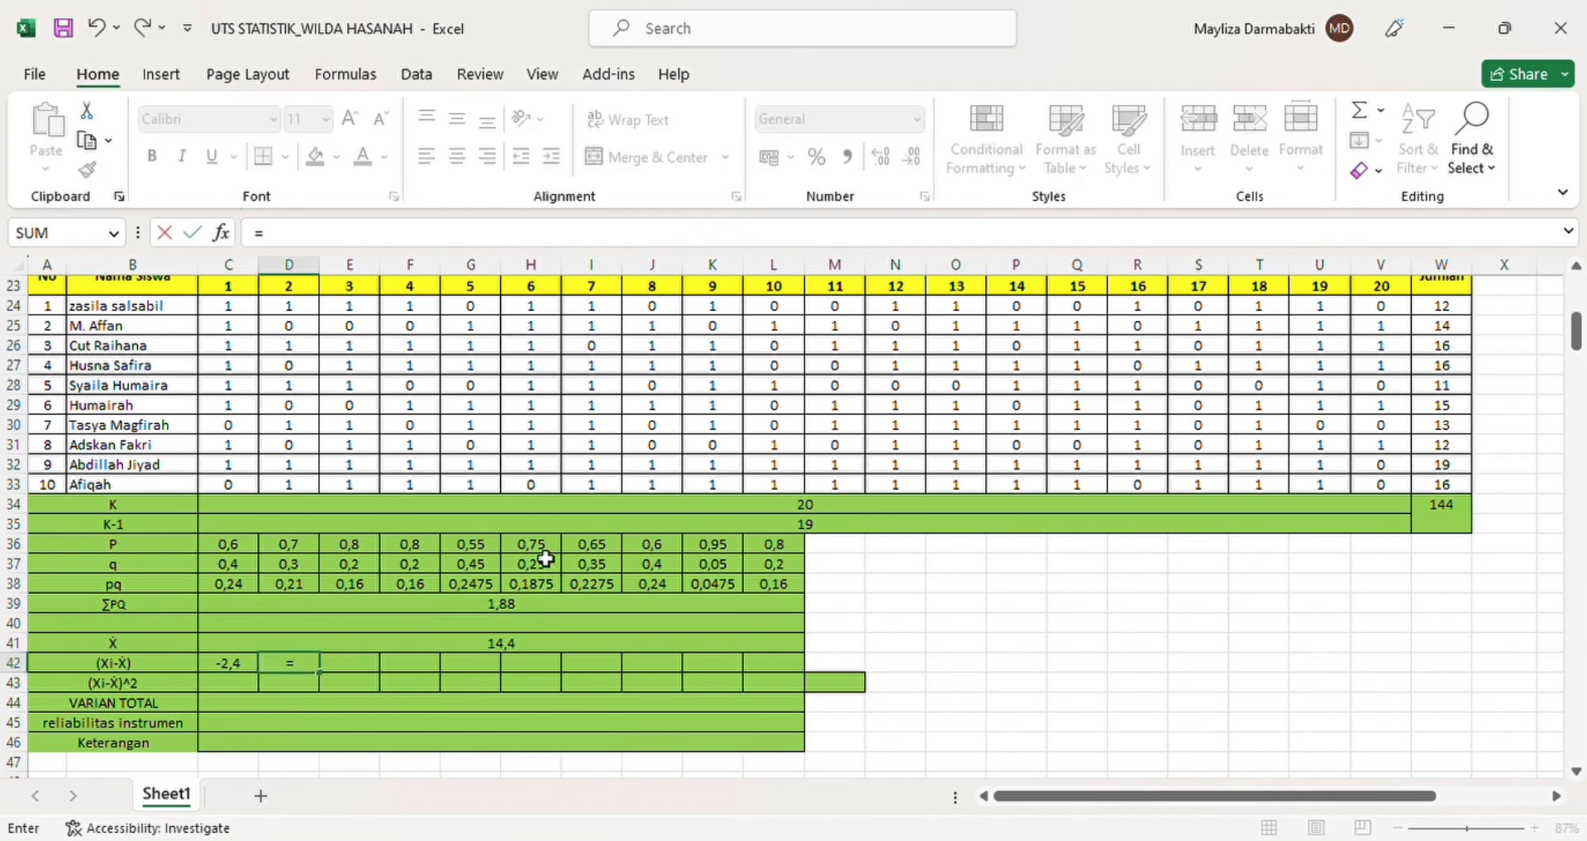
{"action": "left_click", "coordinate": [1453, 329]}
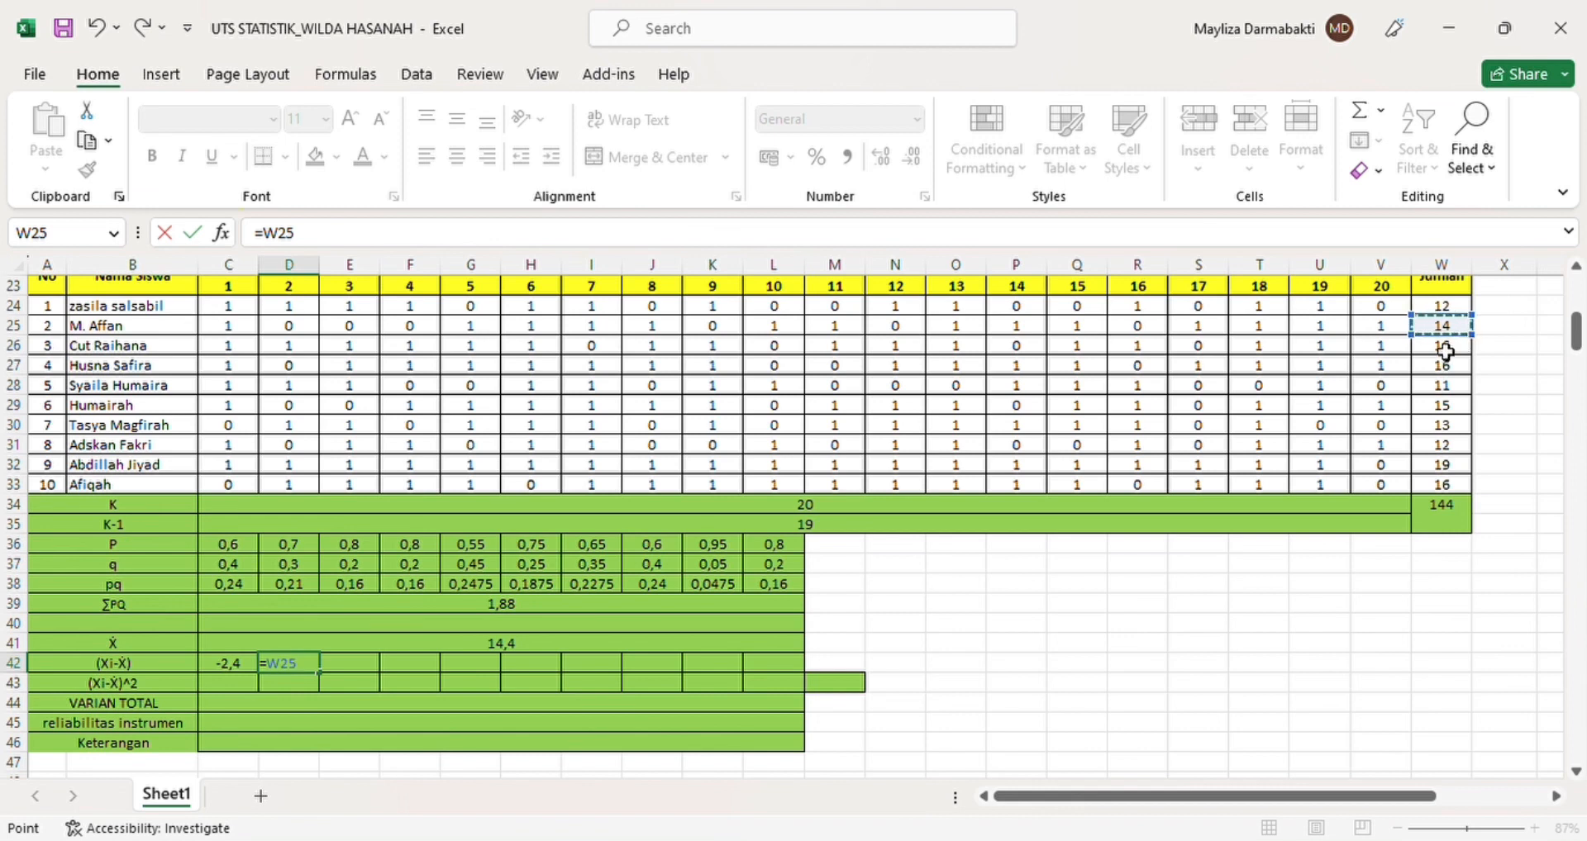
{"action": "type", "text": "-"}
{"action": "left_click", "coordinate": [518, 649]}
{"action": "key", "text": "Return"}
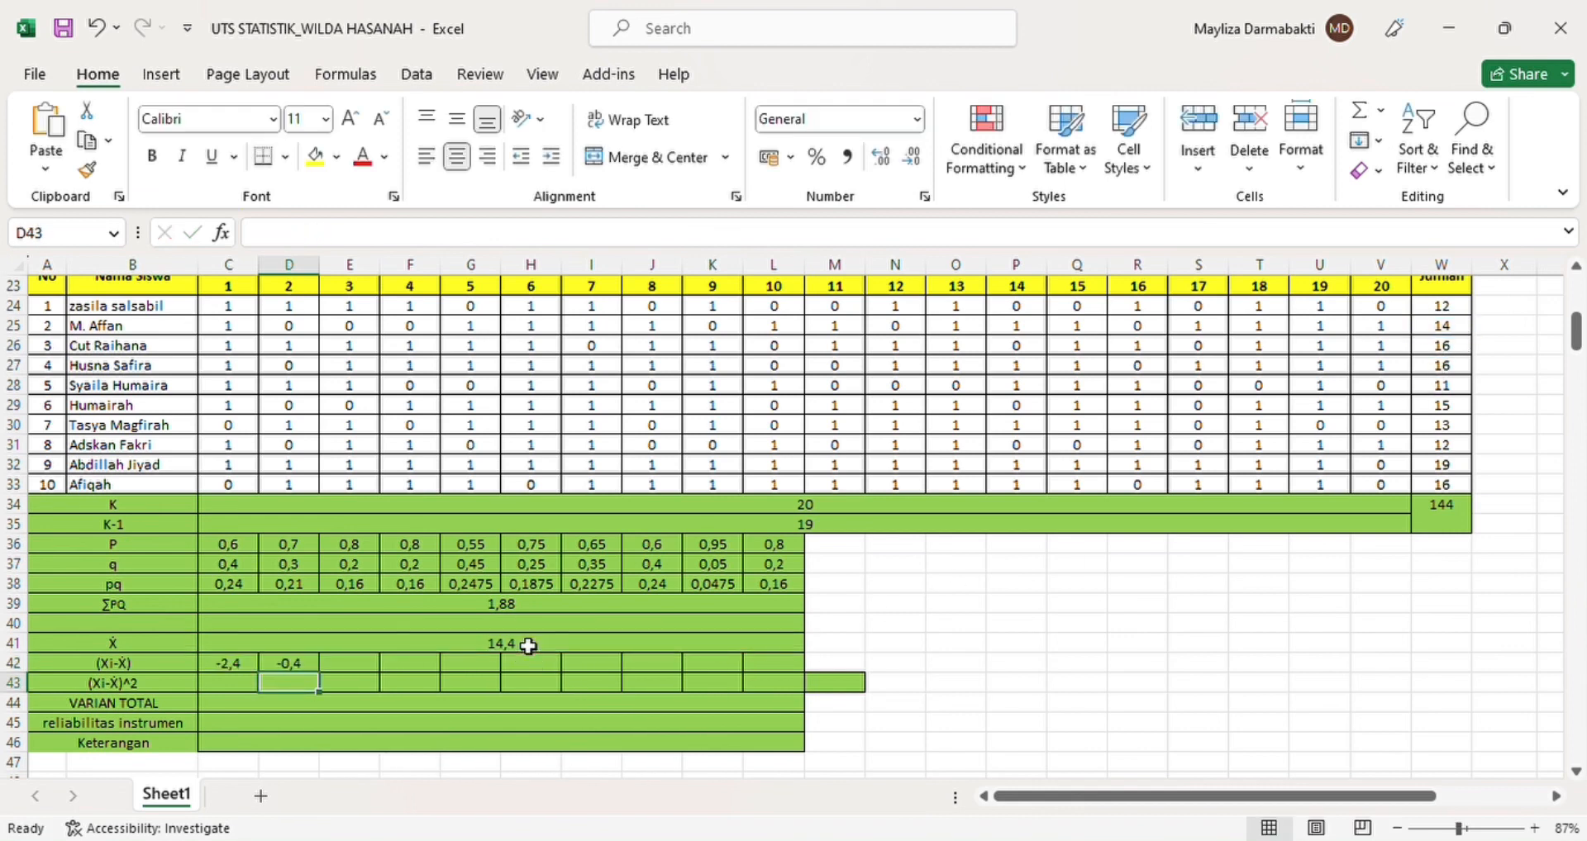
{"action": "left_click", "coordinate": [352, 669]}
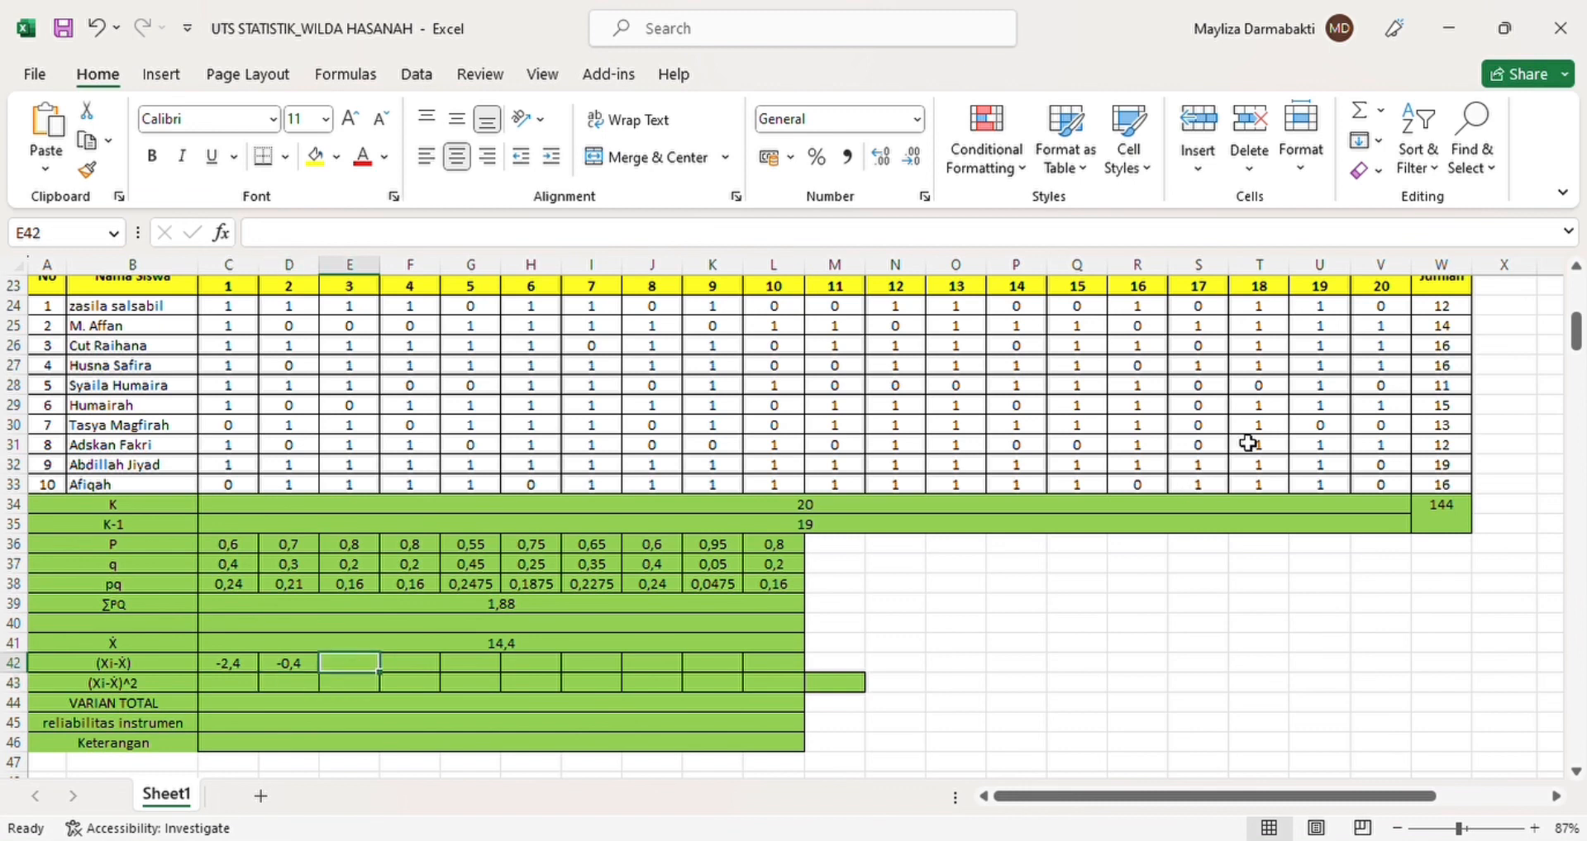
{"action": "type", "text": "="}
{"action": "left_click", "coordinate": [1438, 348]}
{"action": "type", "text": "-"}
{"action": "left_click", "coordinate": [489, 646]}
{"action": "key", "text": "Return"}
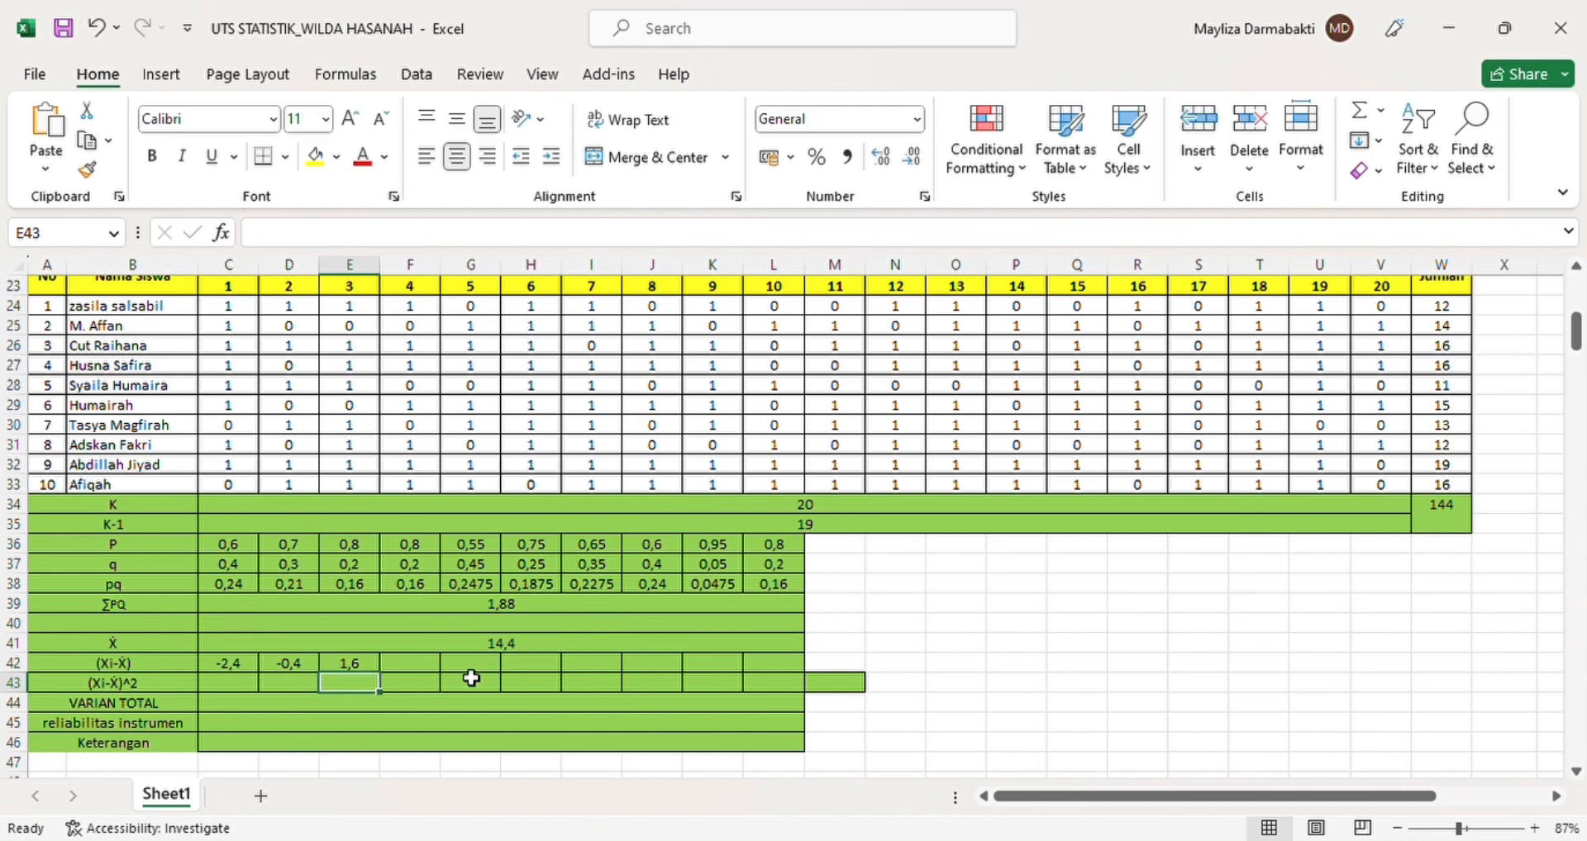
Calculate the fourth and fifth students' deviations from the mean, using =W27-C41 in F42 and =W28-C41 in G42.
{"action": "left_click", "coordinate": [425, 670]}
{"action": "type", "text": "="}
{"action": "left_click", "coordinate": [1448, 365]}
{"action": "type", "text": "-"}
{"action": "left_click", "coordinate": [520, 646]}
{"action": "key", "text": "Return"}
{"action": "left_click", "coordinate": [479, 664]}
{"action": "type", "text": "="}
{"action": "left_click", "coordinate": [1448, 386]}
{"action": "type", "text": "-"}
{"action": "left_click", "coordinate": [744, 647]}
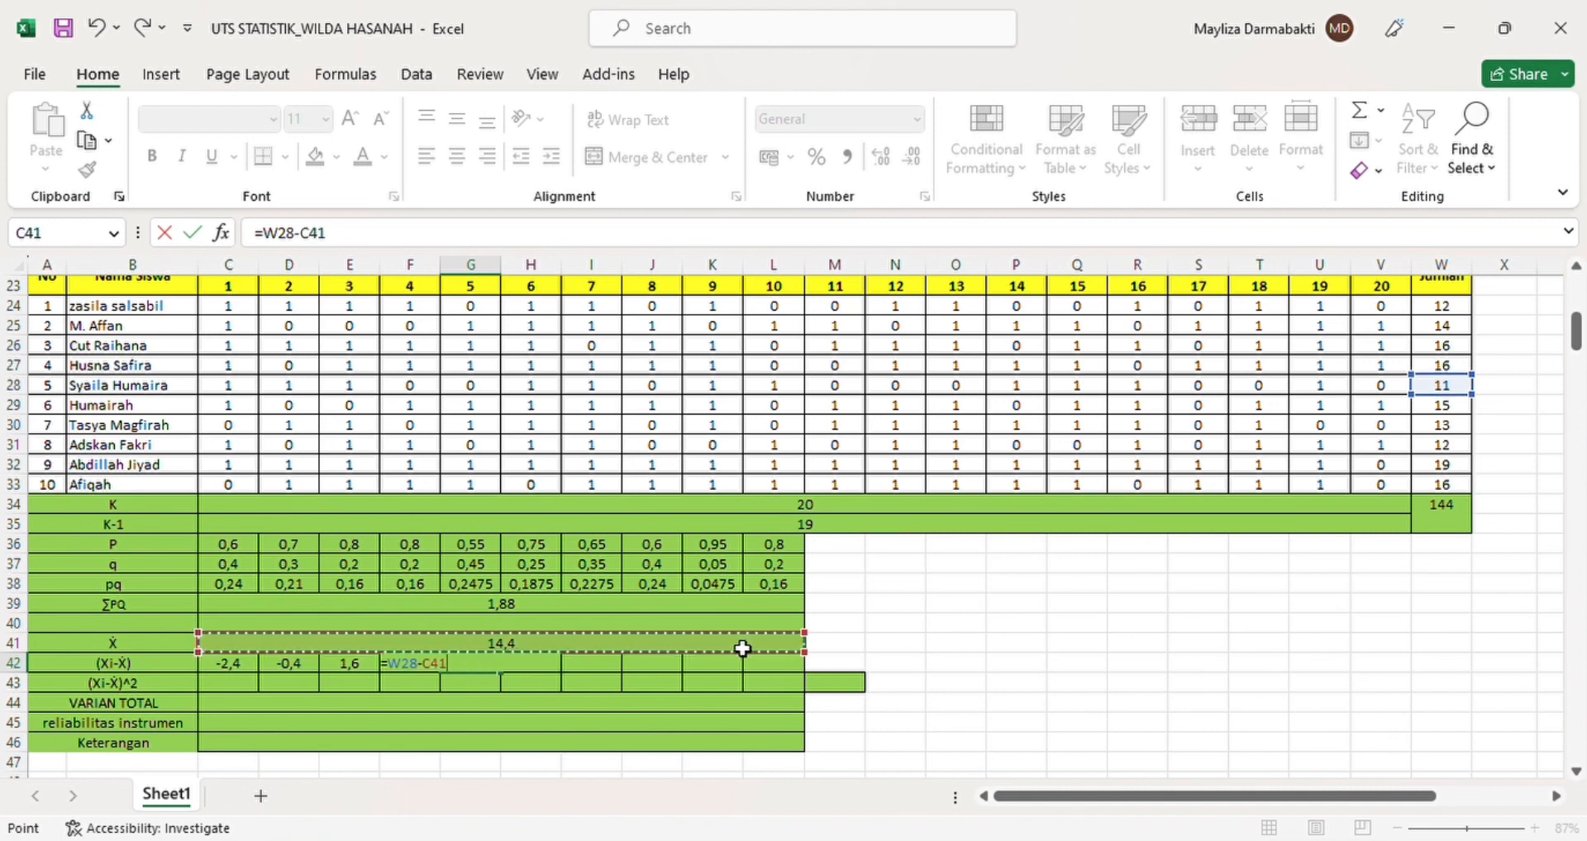
{"action": "key", "text": "Return"}
Calculate the sixth and seventh students' deviations from the mean, using =W29-C41 in H42 and =W30-C41 in I42.
{"action": "left_click", "coordinate": [546, 667]}
{"action": "type", "text": "="}
{"action": "left_click", "coordinate": [1462, 406]}
{"action": "type", "text": "-"}
{"action": "left_click", "coordinate": [634, 649]}
{"action": "key", "text": "Return"}
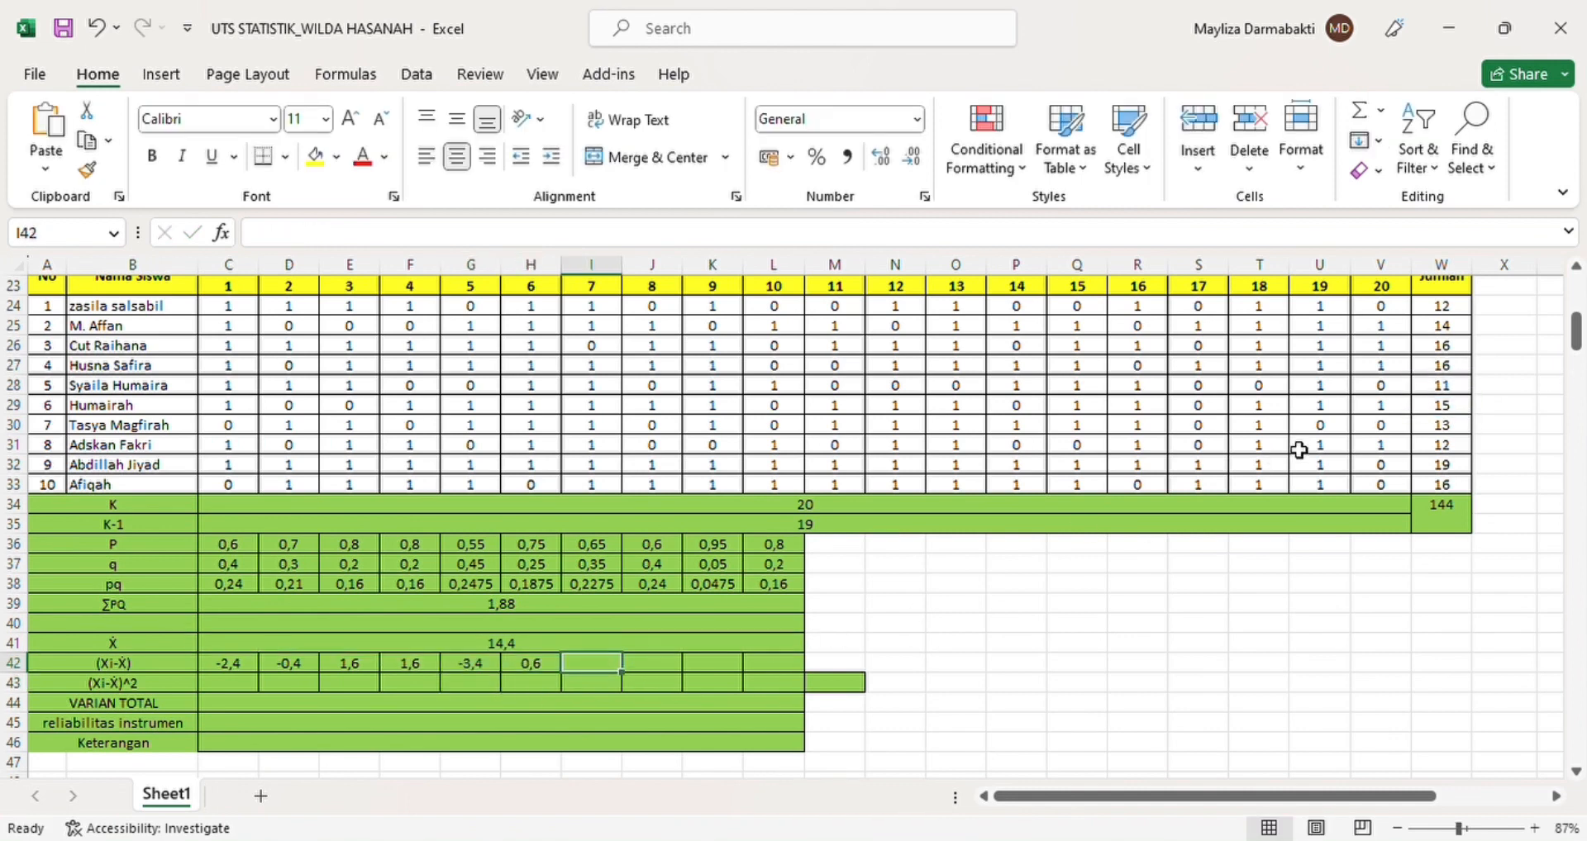
{"action": "left_click", "coordinate": [1442, 425]}
{"action": "left_click", "coordinate": [616, 658]}
{"action": "type", "text": "="}
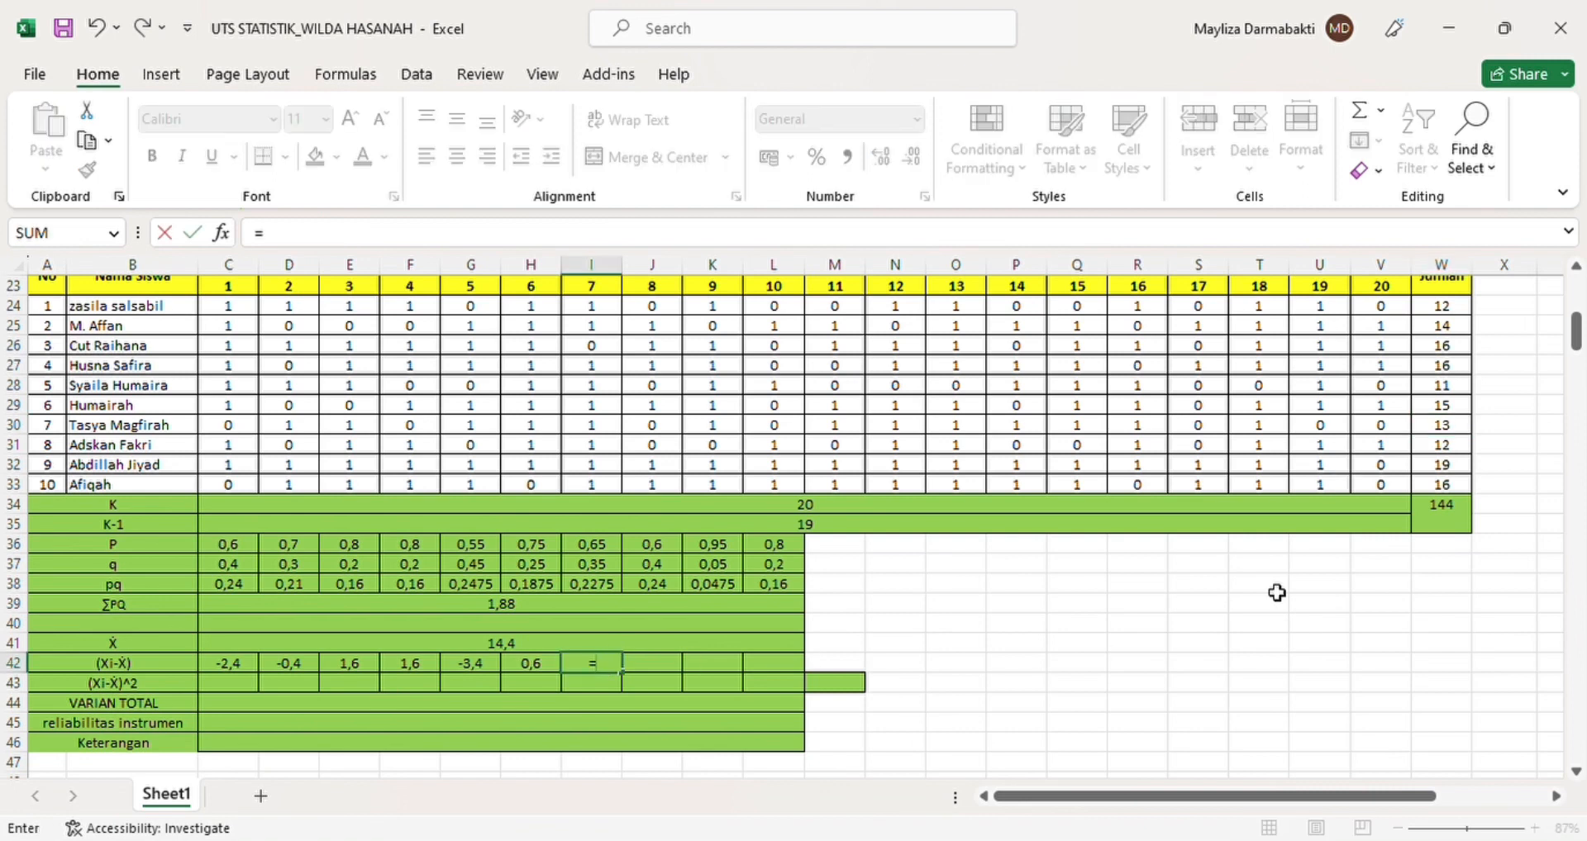
{"action": "left_click", "coordinate": [1456, 428]}
{"action": "type", "text": "-"}
{"action": "left_click", "coordinate": [558, 643]}
{"action": "key", "text": "Return"}
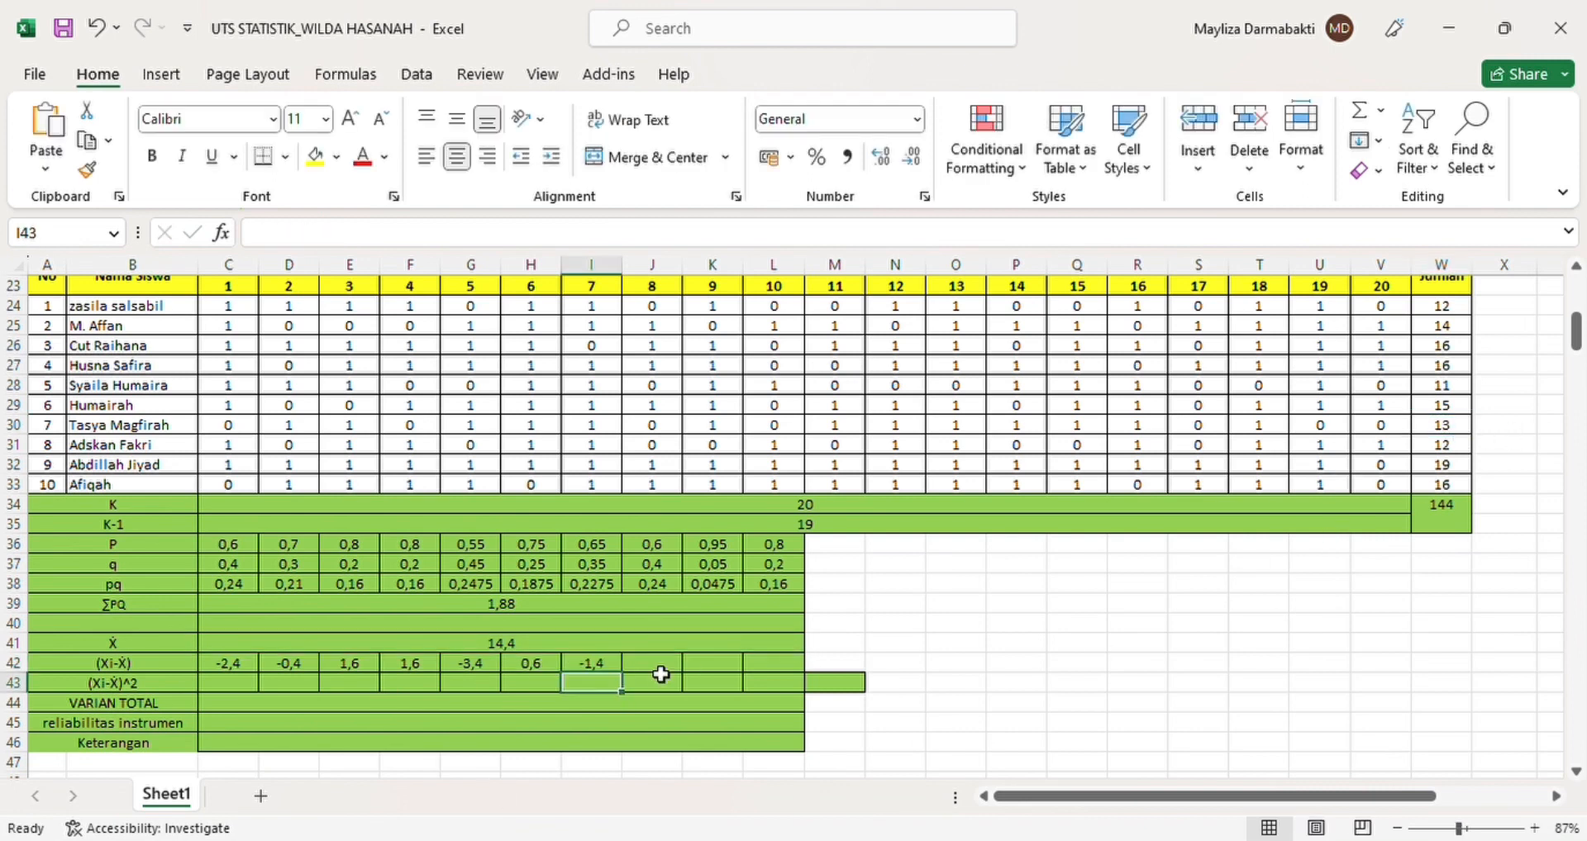
Calculate the eighth and ninth students' deviations from the mean, using =W31-C41 in J42 and =W32-C41 in K42.
{"action": "left_click", "coordinate": [662, 670]}
{"action": "type", "text": "="}
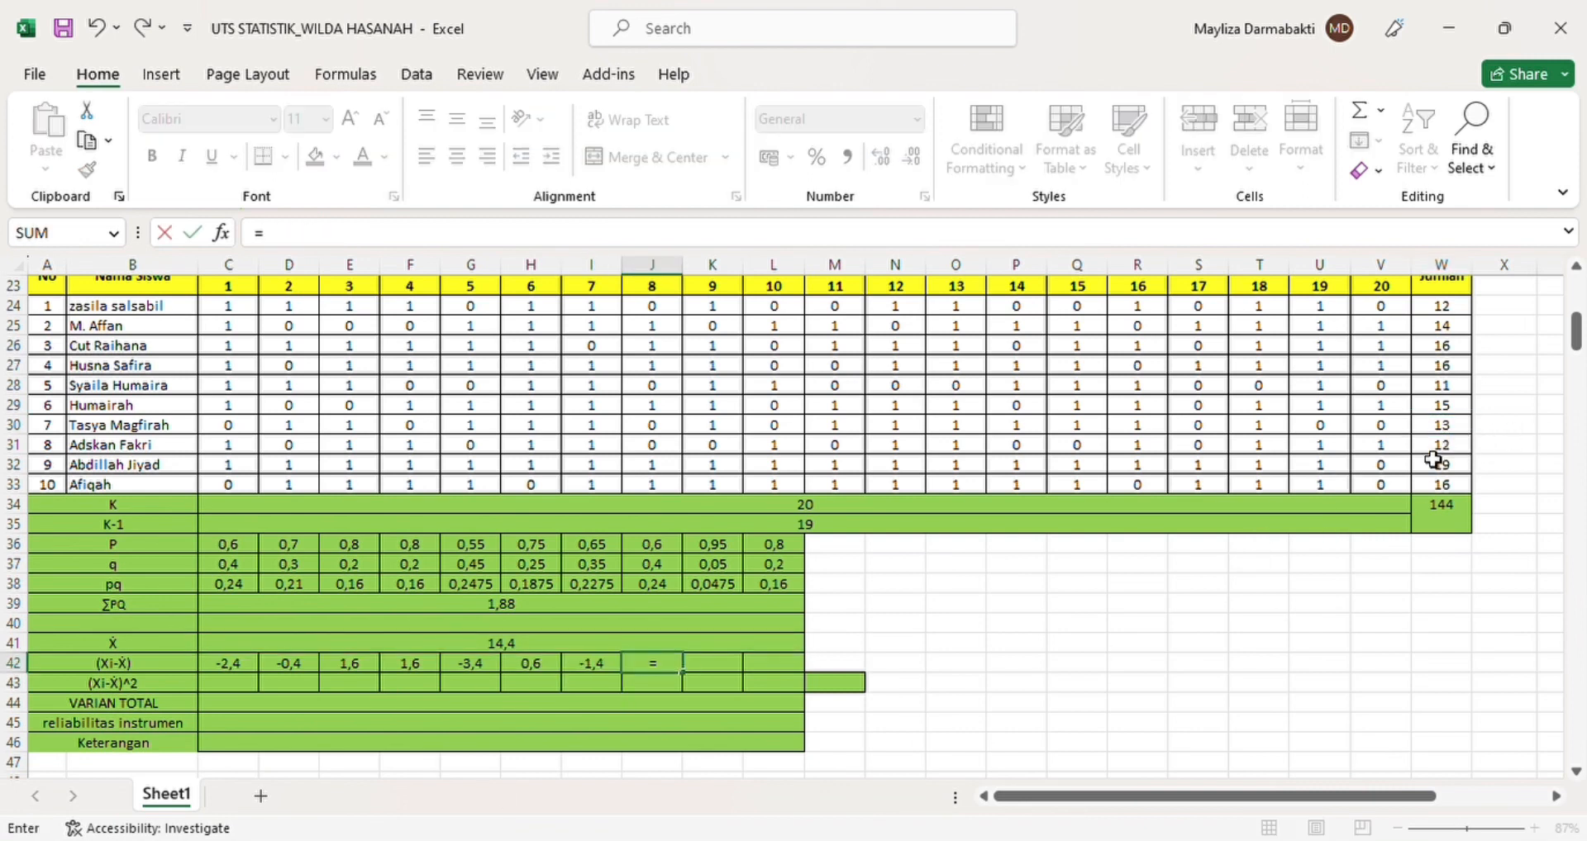
{"action": "left_click", "coordinate": [1459, 446]}
{"action": "type", "text": "-"}
{"action": "left_click", "coordinate": [605, 644]}
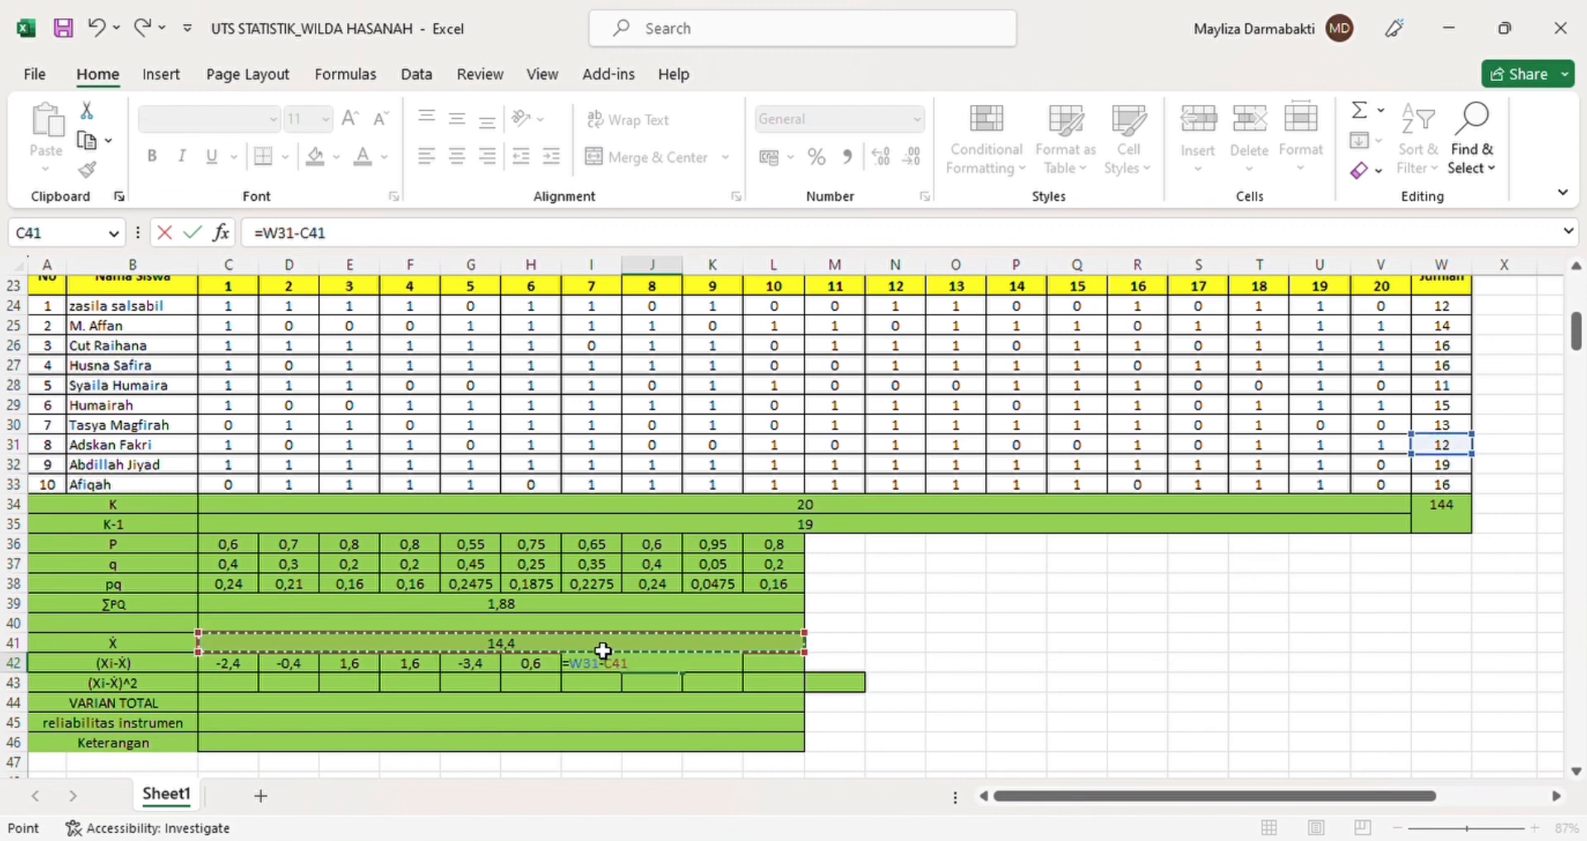
{"action": "key", "text": "Return"}
{"action": "left_click", "coordinate": [722, 669]}
{"action": "type", "text": "="}
{"action": "left_click", "coordinate": [1462, 465]}
{"action": "type", "text": "-"}
{"action": "left_click", "coordinate": [745, 648]}
{"action": "key", "text": "Return"}
Calculate the tenth student's deviation from the mean in L42, using =W33-C41.
{"action": "left_click", "coordinate": [769, 662]}
{"action": "type", "text": "="}
{"action": "left_click", "coordinate": [1441, 484]}
{"action": "type", "text": "-"}
{"action": "left_click", "coordinate": [693, 649]}
{"action": "key", "text": "Return"}
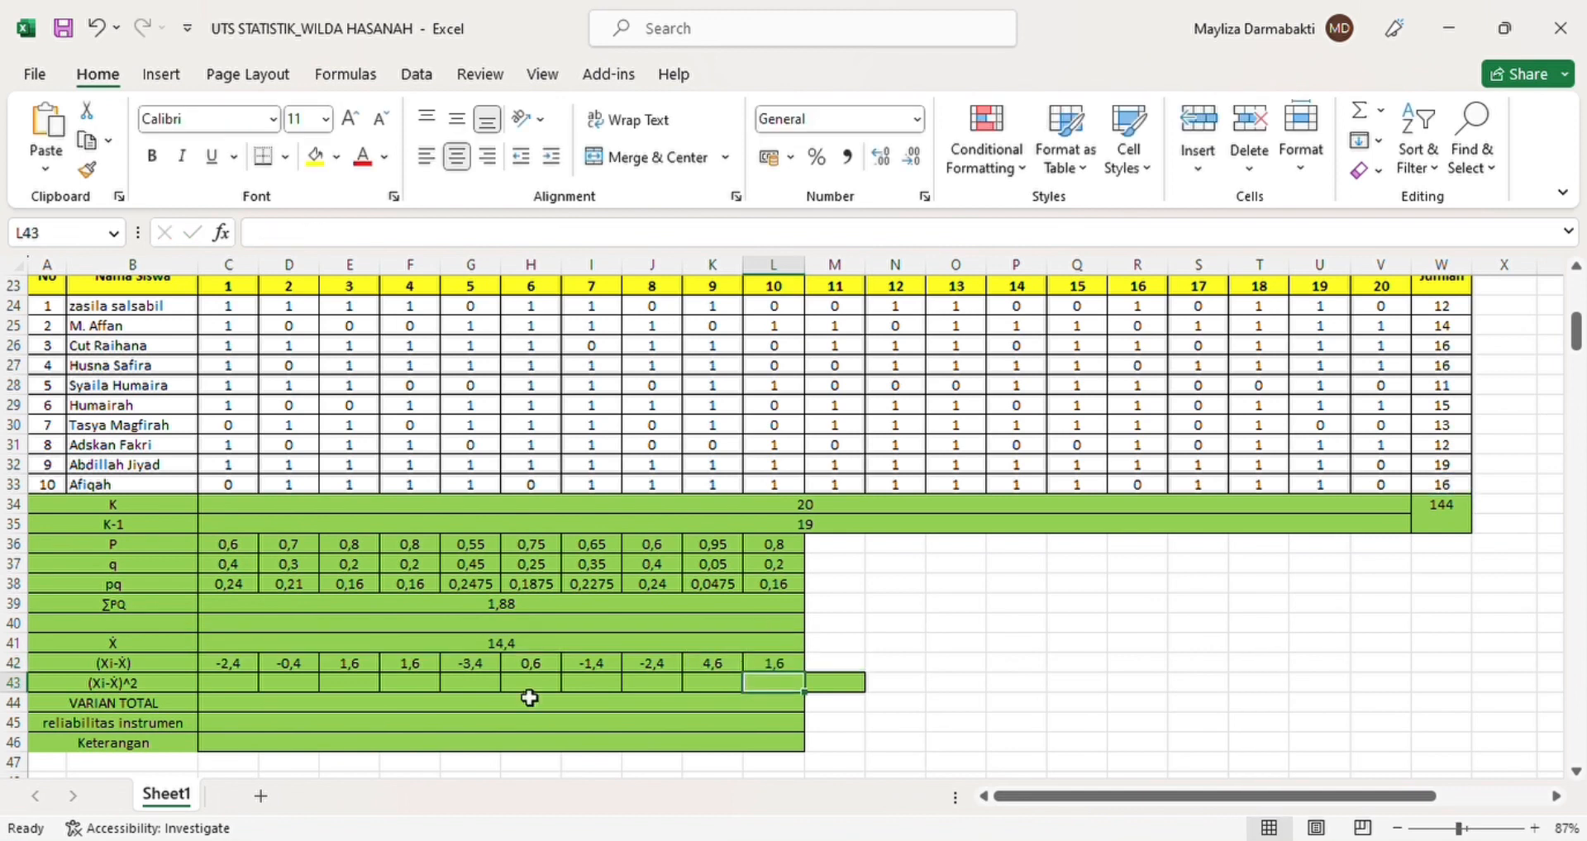
Square the first deviation in C43 with =C42^2 and fill the formula across the (Xi-Ẋ)^2 row to L43.
{"action": "left_click", "coordinate": [250, 691]}
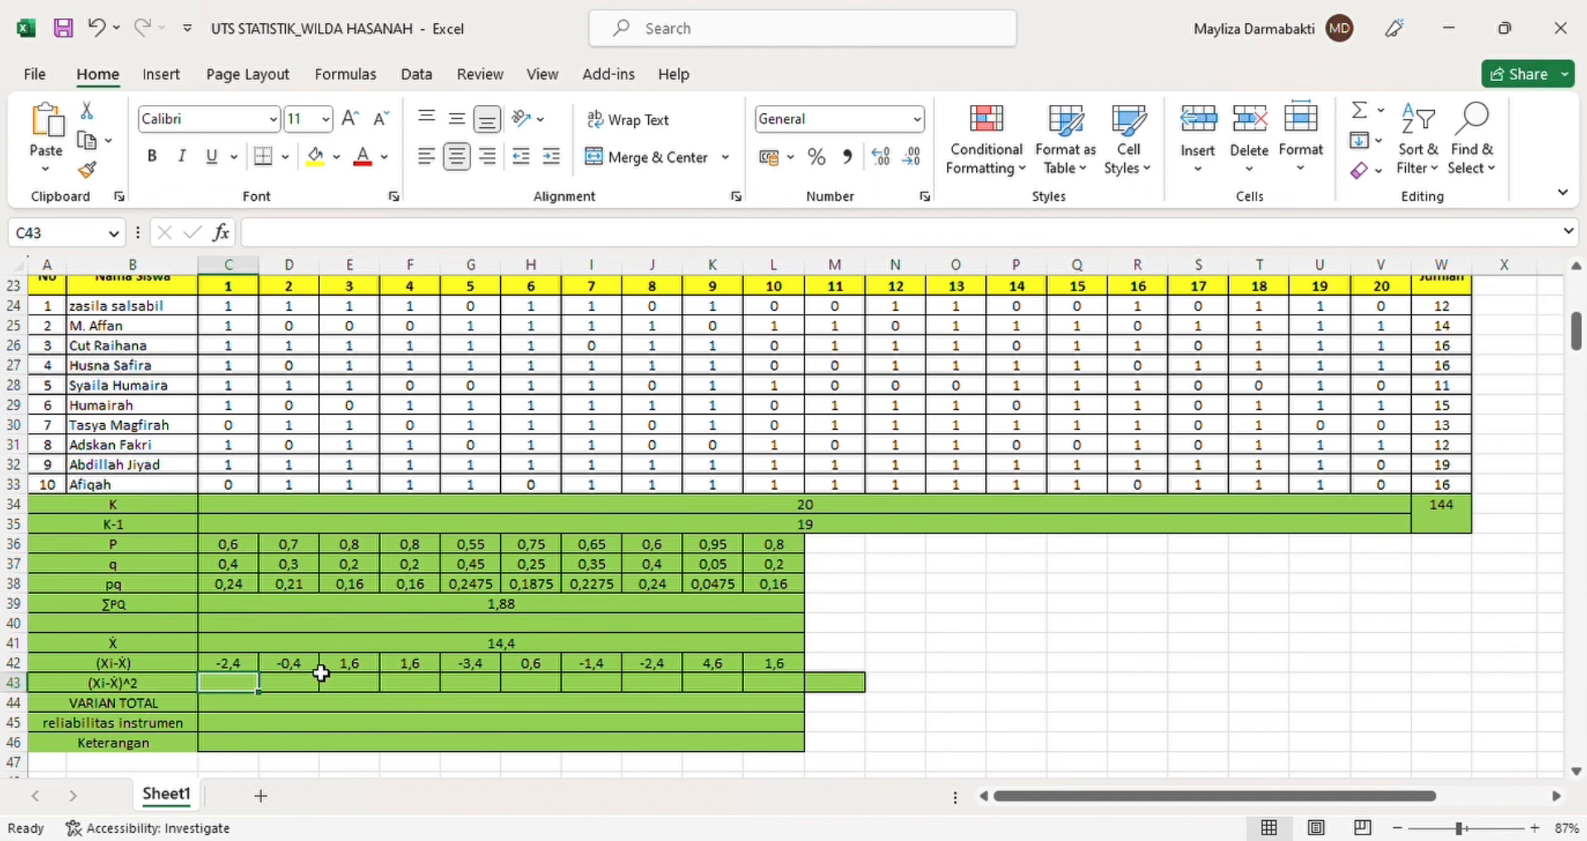
{"action": "type", "text": "="}
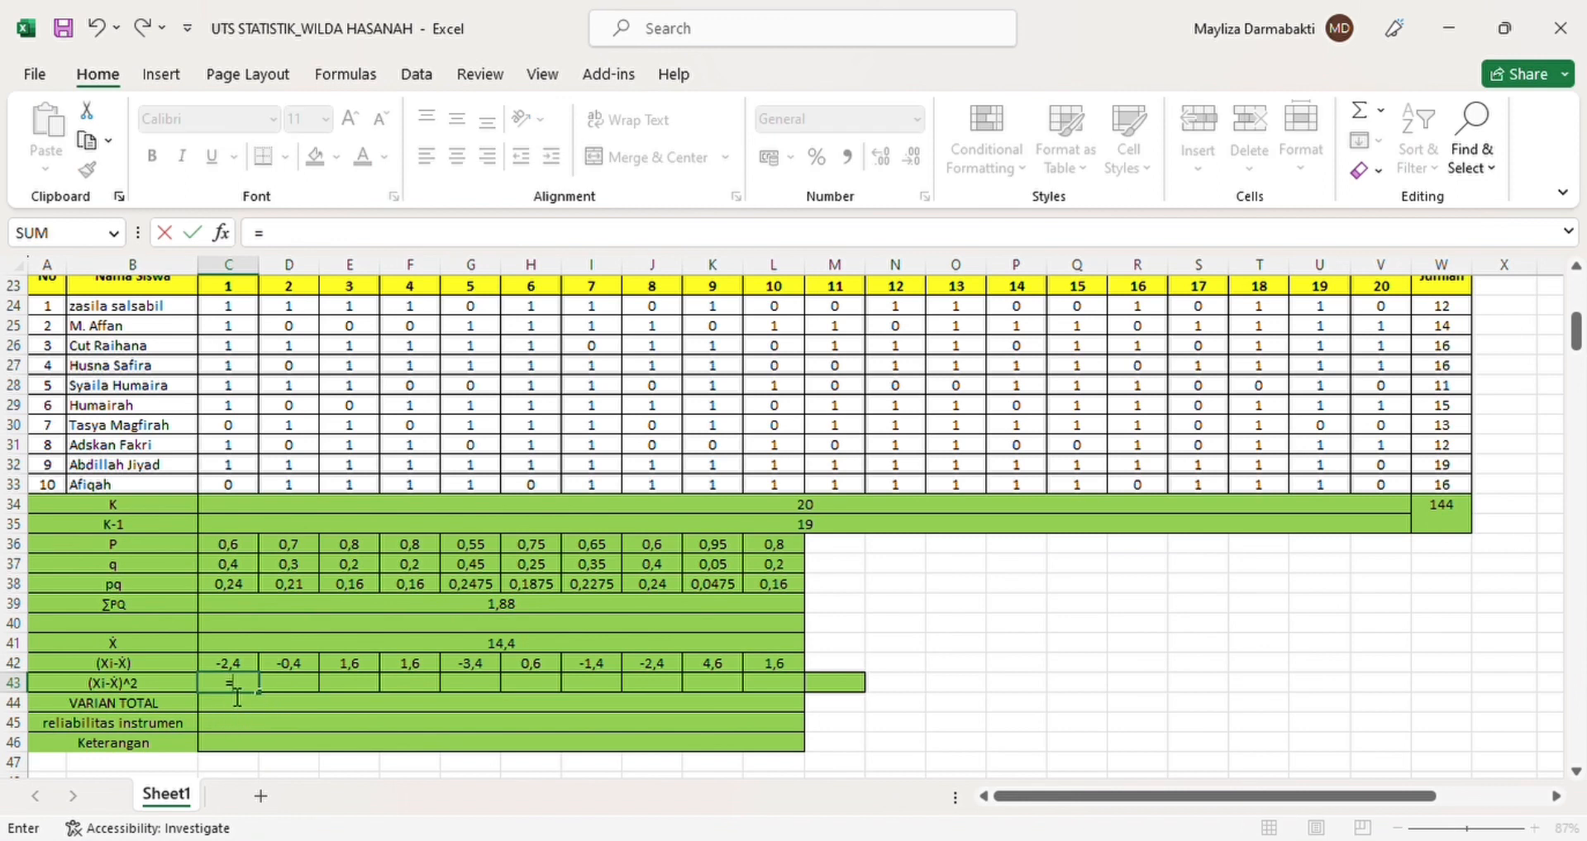
{"action": "left_click", "coordinate": [248, 666]}
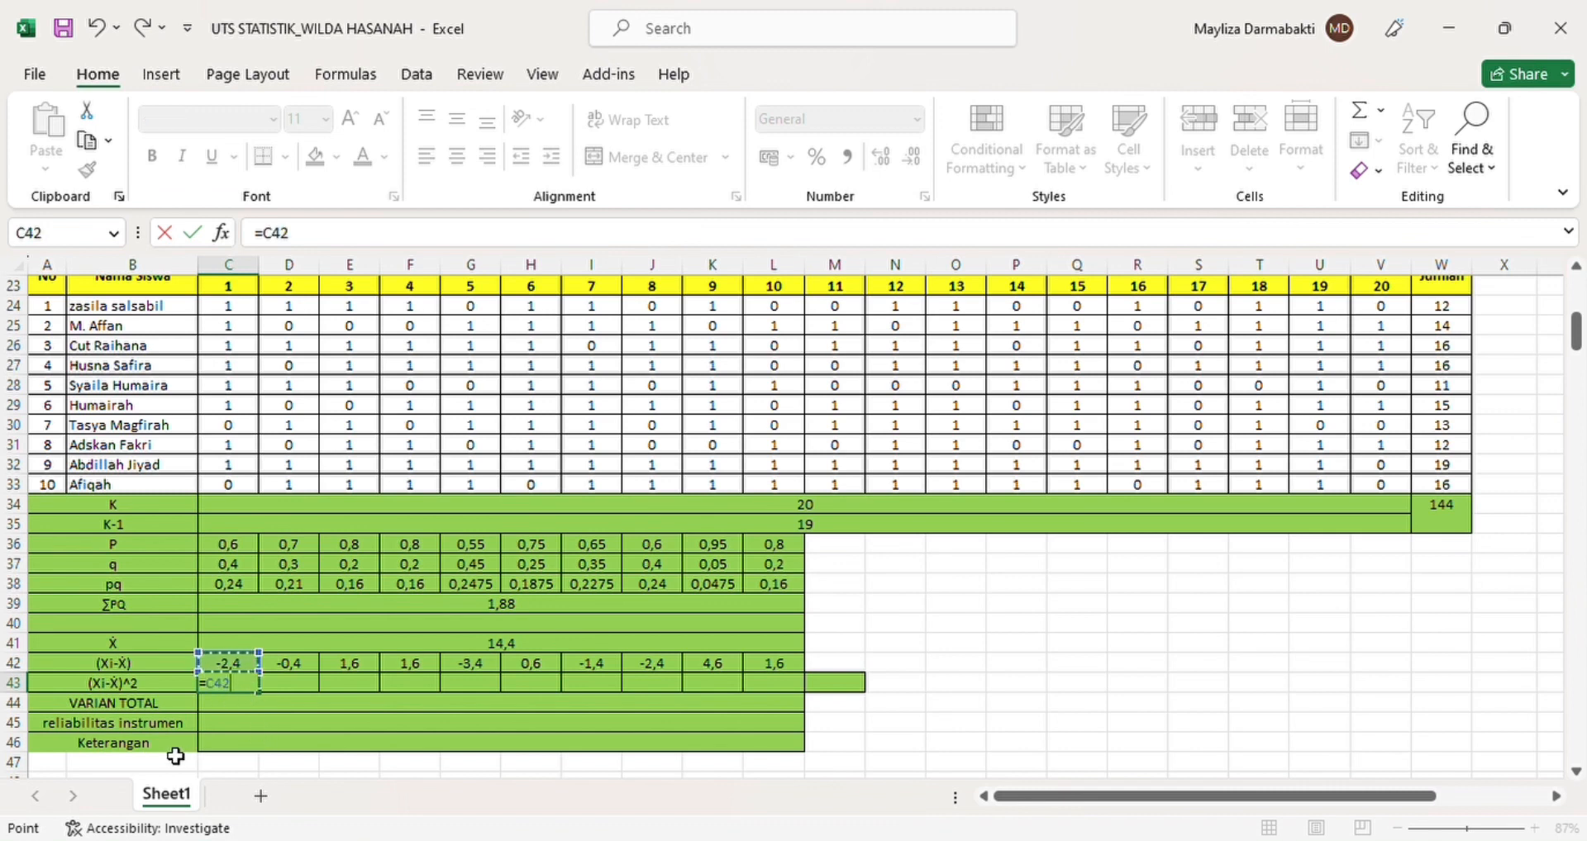
{"action": "type", "text": "^"}
{"action": "key", "text": "Return"}
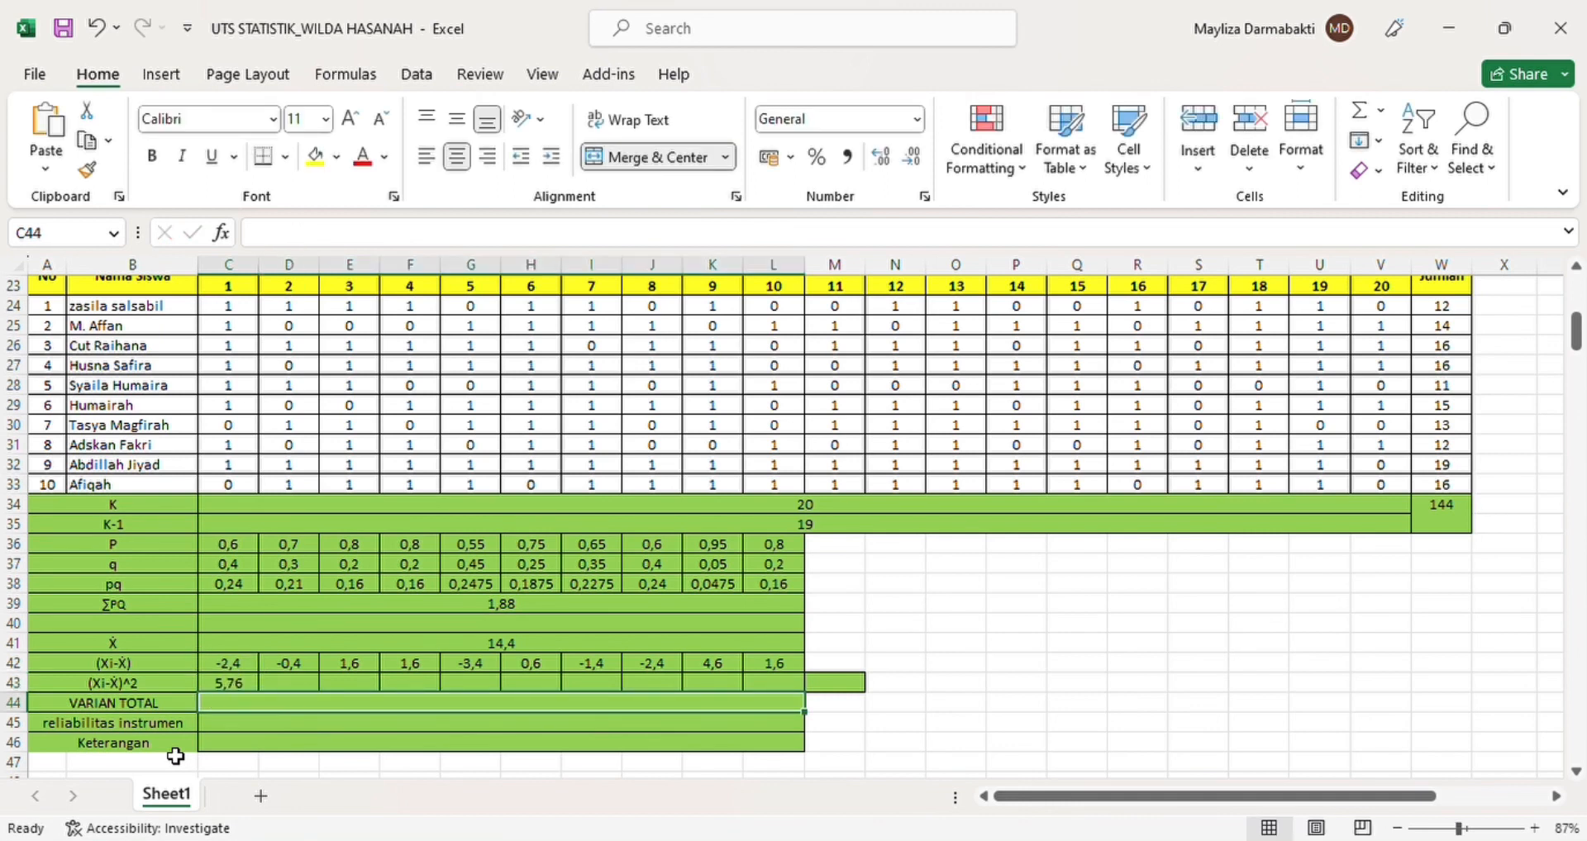
{"action": "left_click", "coordinate": [241, 684]}
{"action": "left_click_drag", "start_coordinate": [259, 692], "coordinate": [806, 713]}
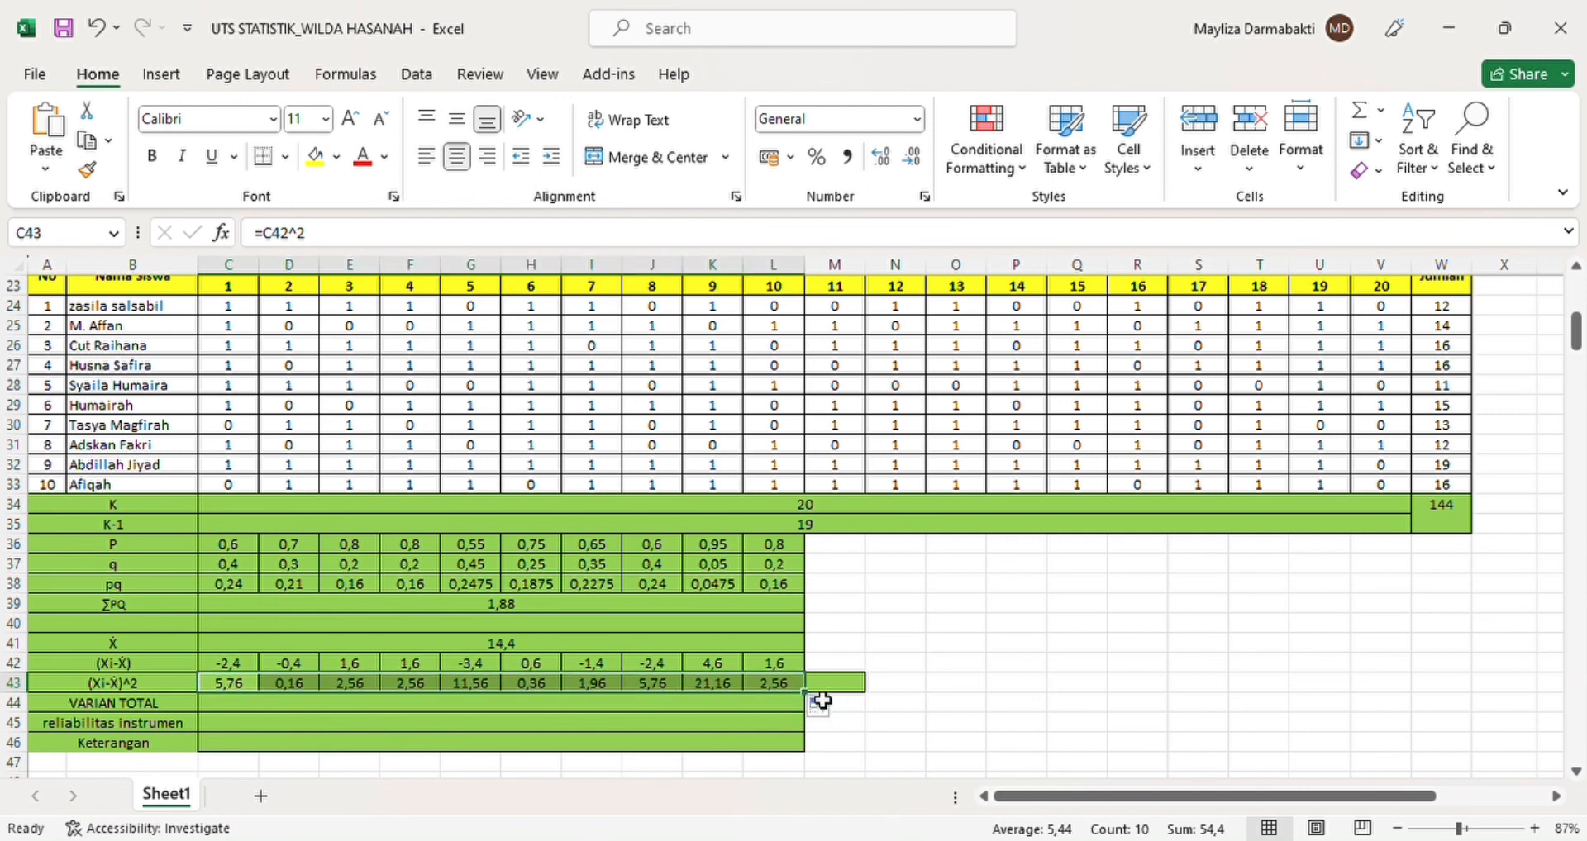
Sum the squared deviations C43:L43 in cell M43.
{"action": "left_click", "coordinate": [830, 684]}
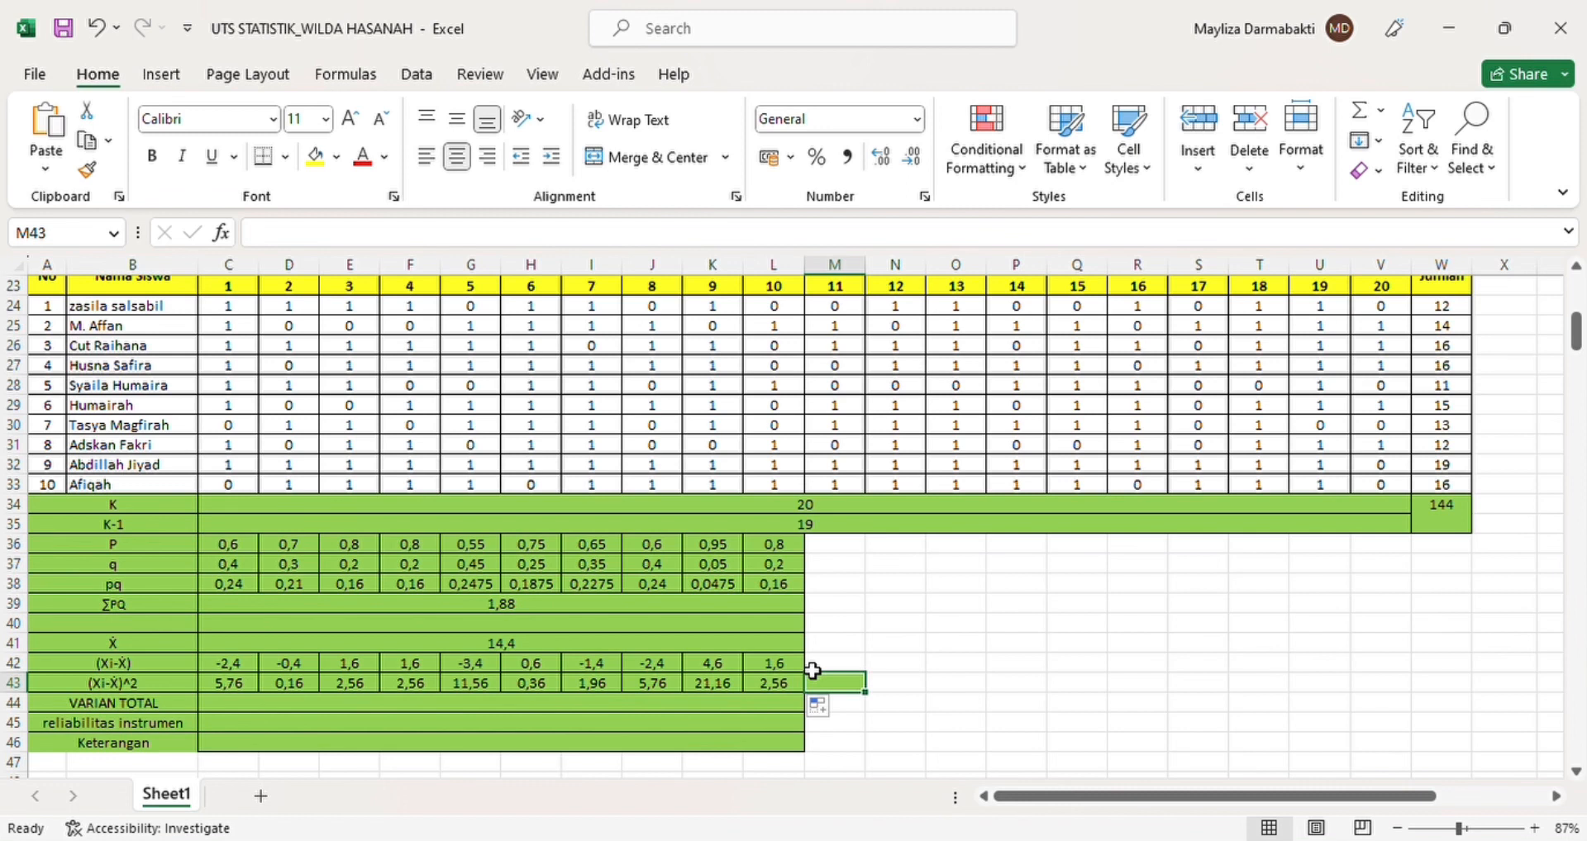
{"action": "type", "text": "=sum"}
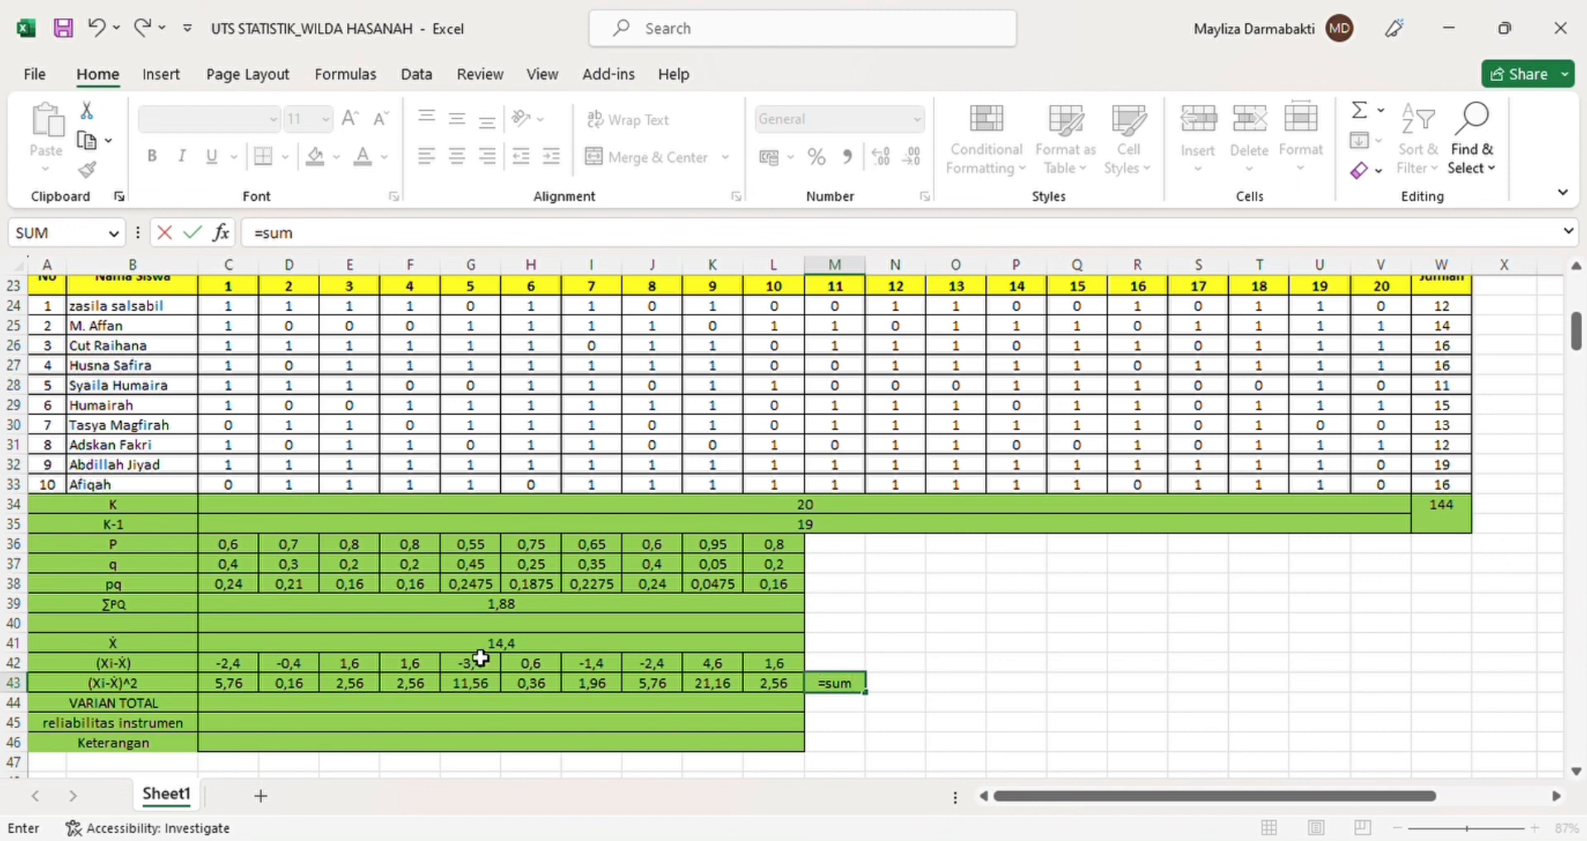
{"action": "type", "text": "("}
{"action": "left_click", "coordinate": [226, 688]}
{"action": "left_click_drag", "start_coordinate": [303, 691], "coordinate": [761, 702]}
{"action": "key", "text": "Return"}
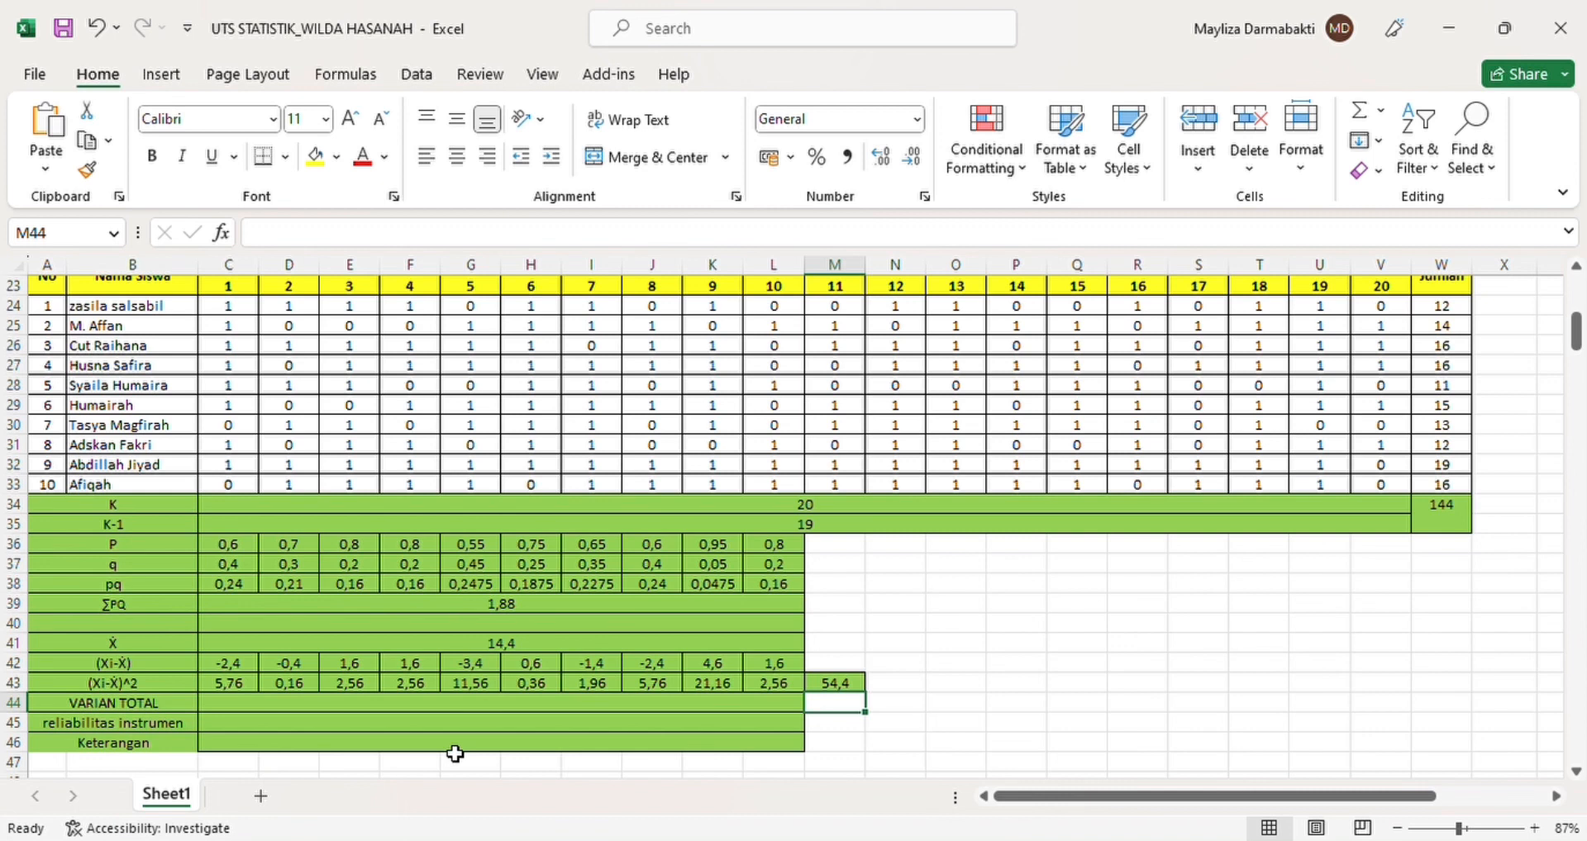
Calculate the total variance in the VARIAN TOTAL row, cell C44, by dividing the summed squared deviations by 9, using =M43/9.
{"action": "left_click", "coordinate": [410, 711]}
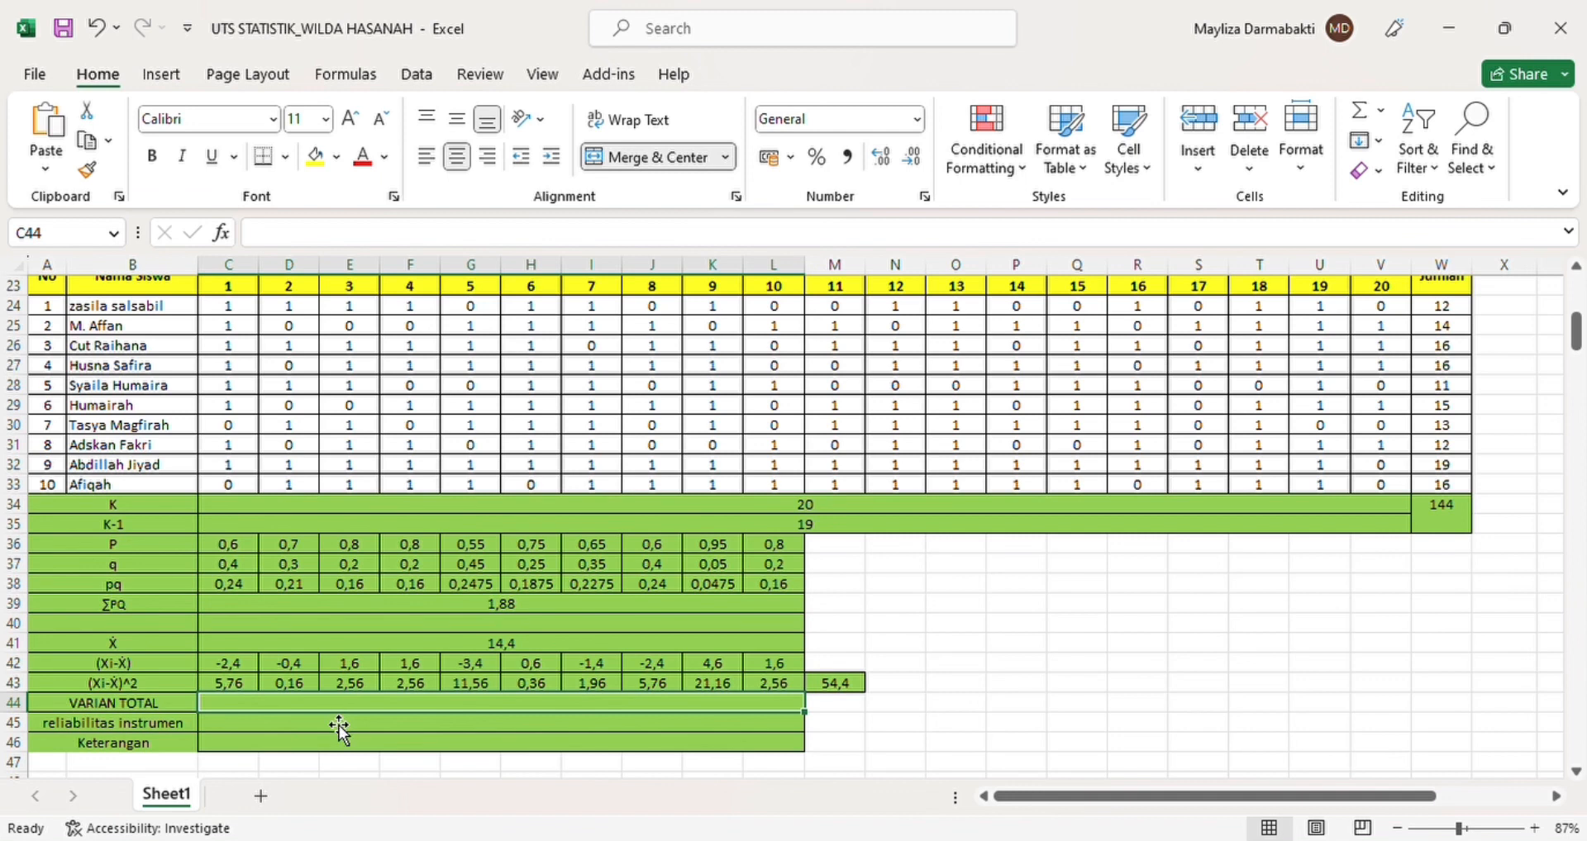
{"action": "type", "text": "="}
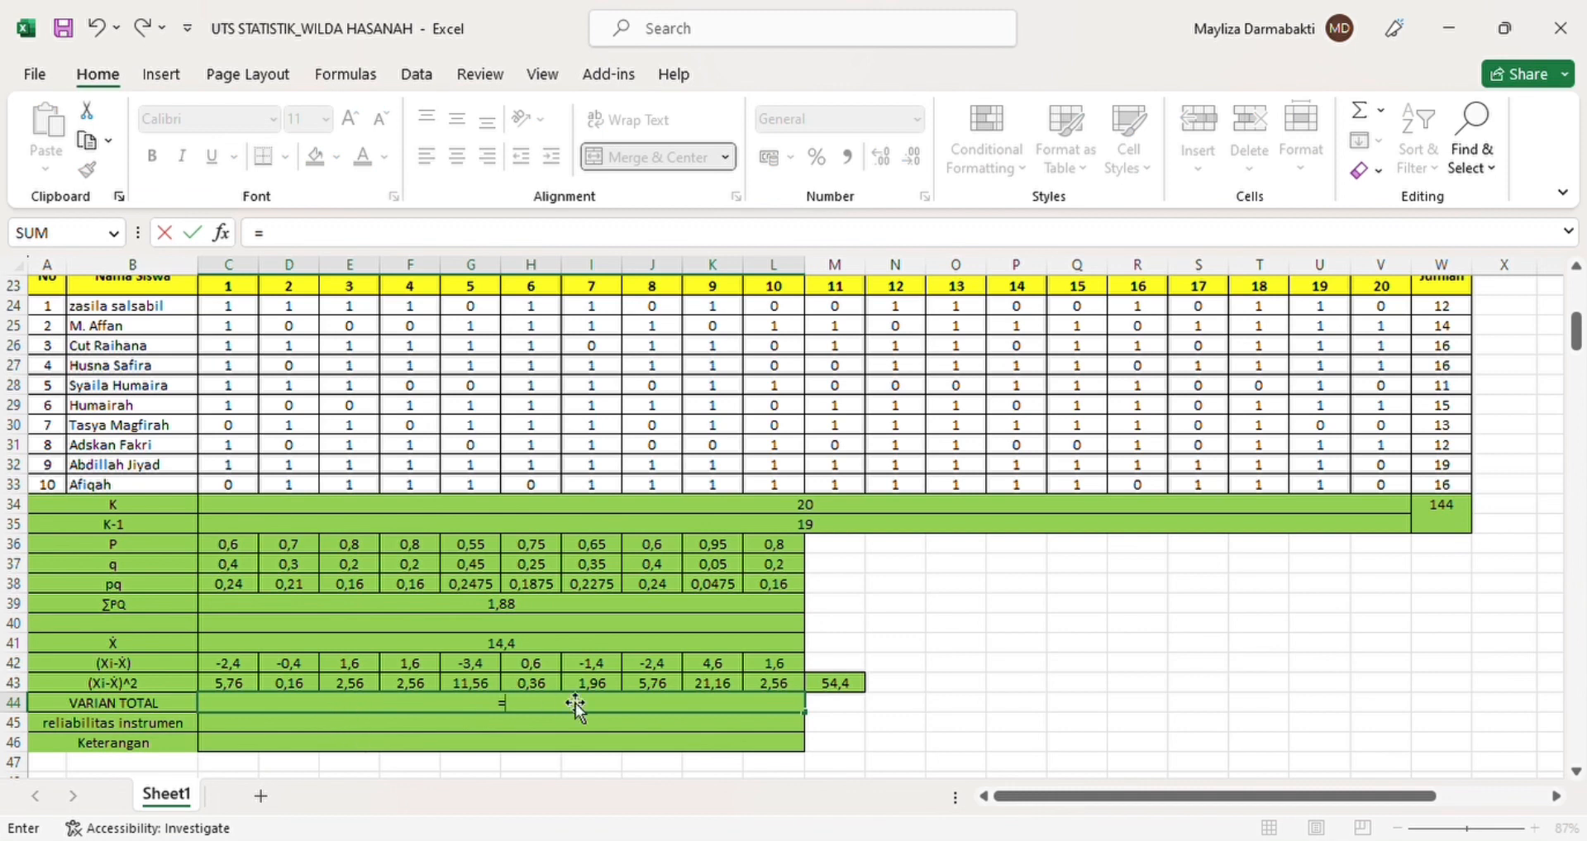
{"action": "left_click", "coordinate": [843, 687]}
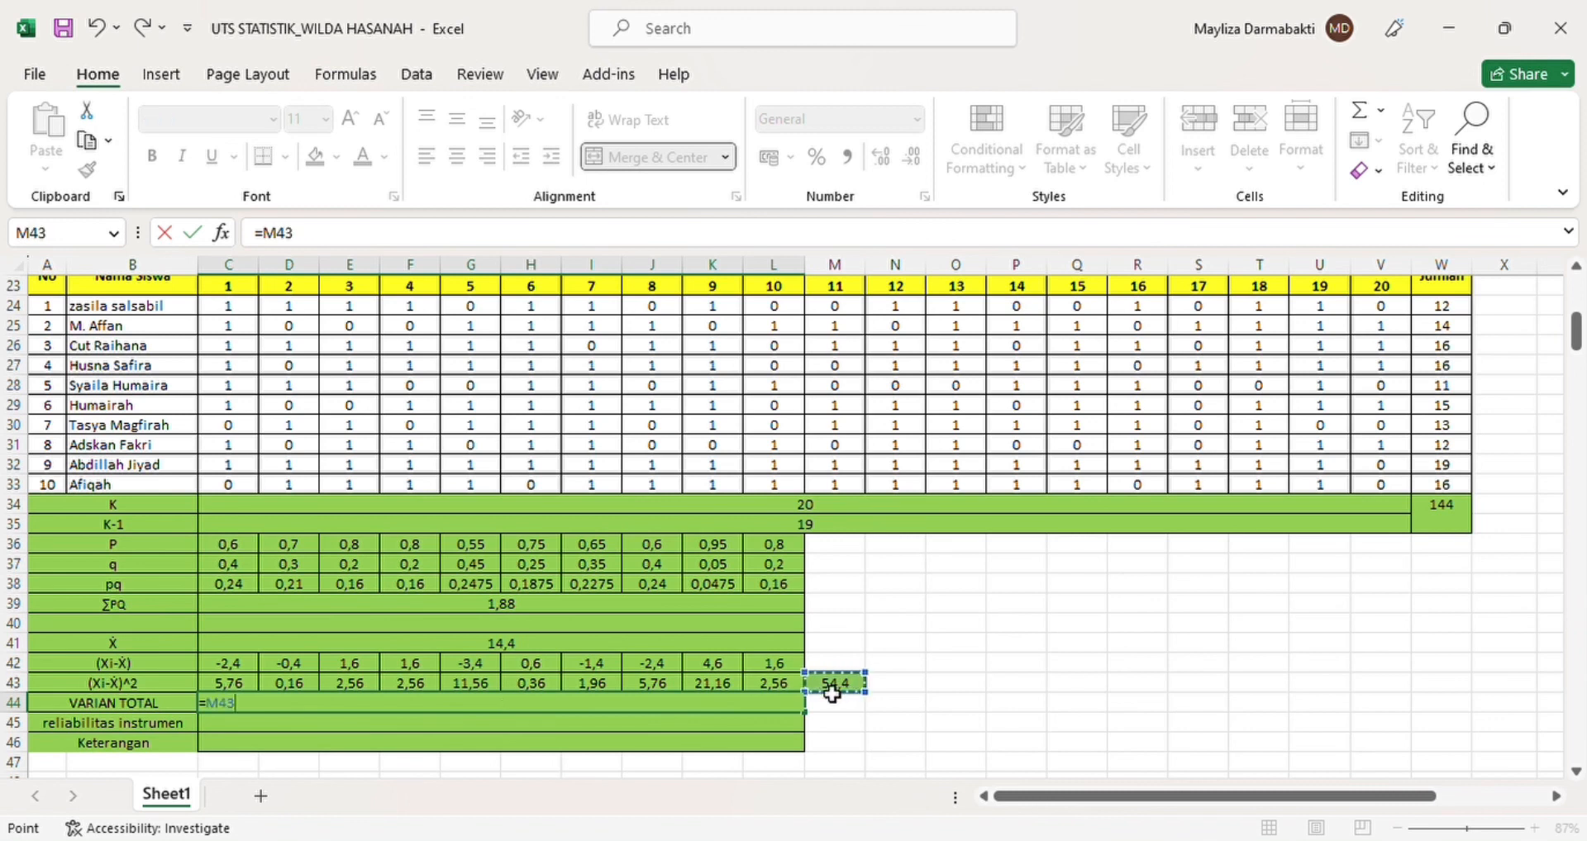
{"action": "type", "text": "/9"}
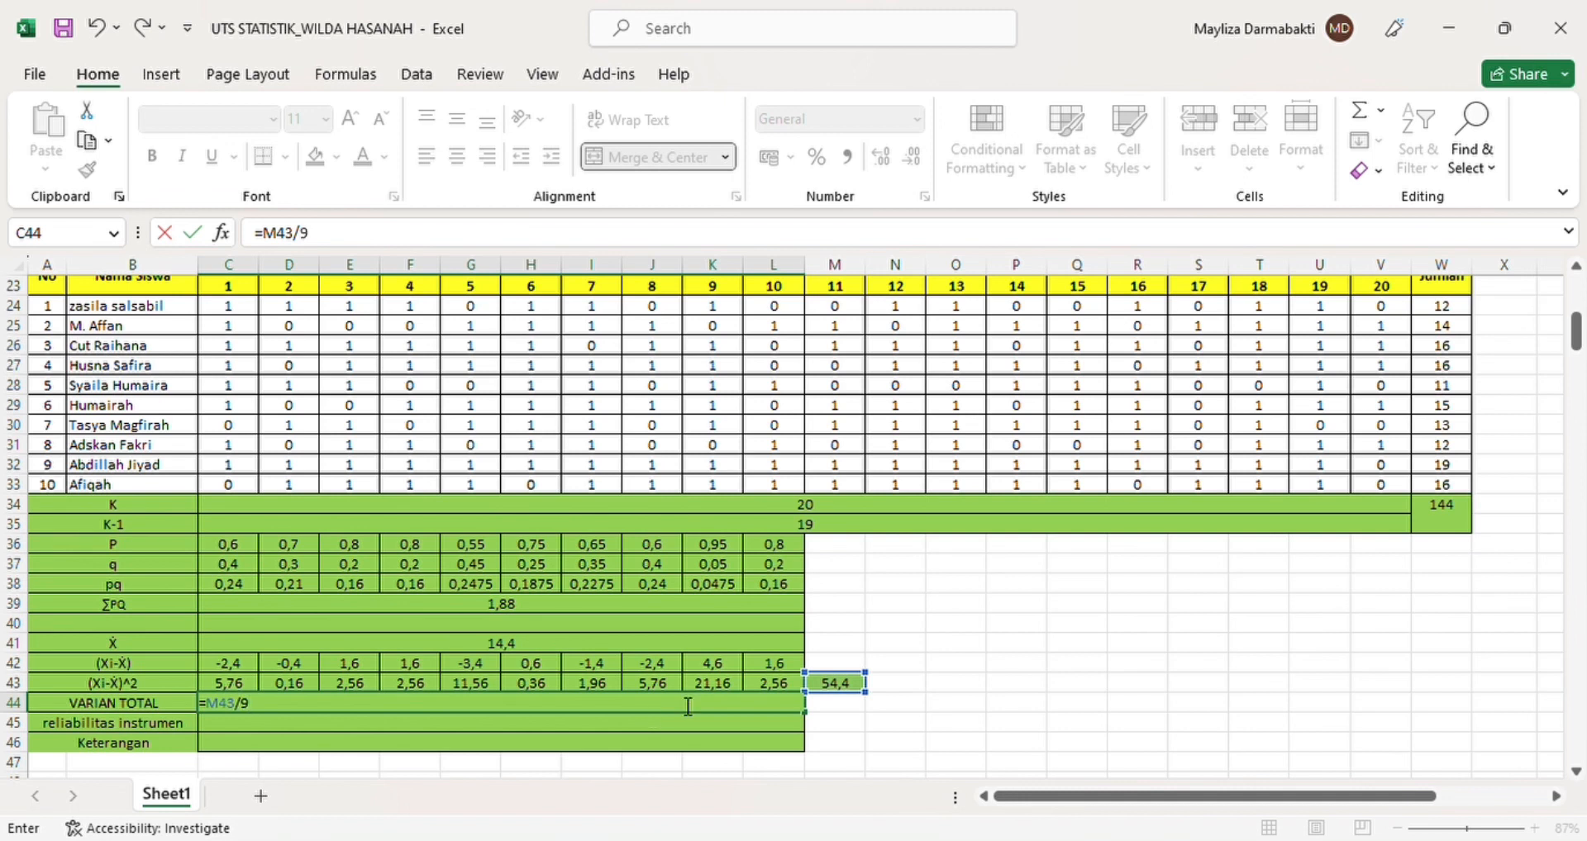
{"action": "key", "text": "Return"}
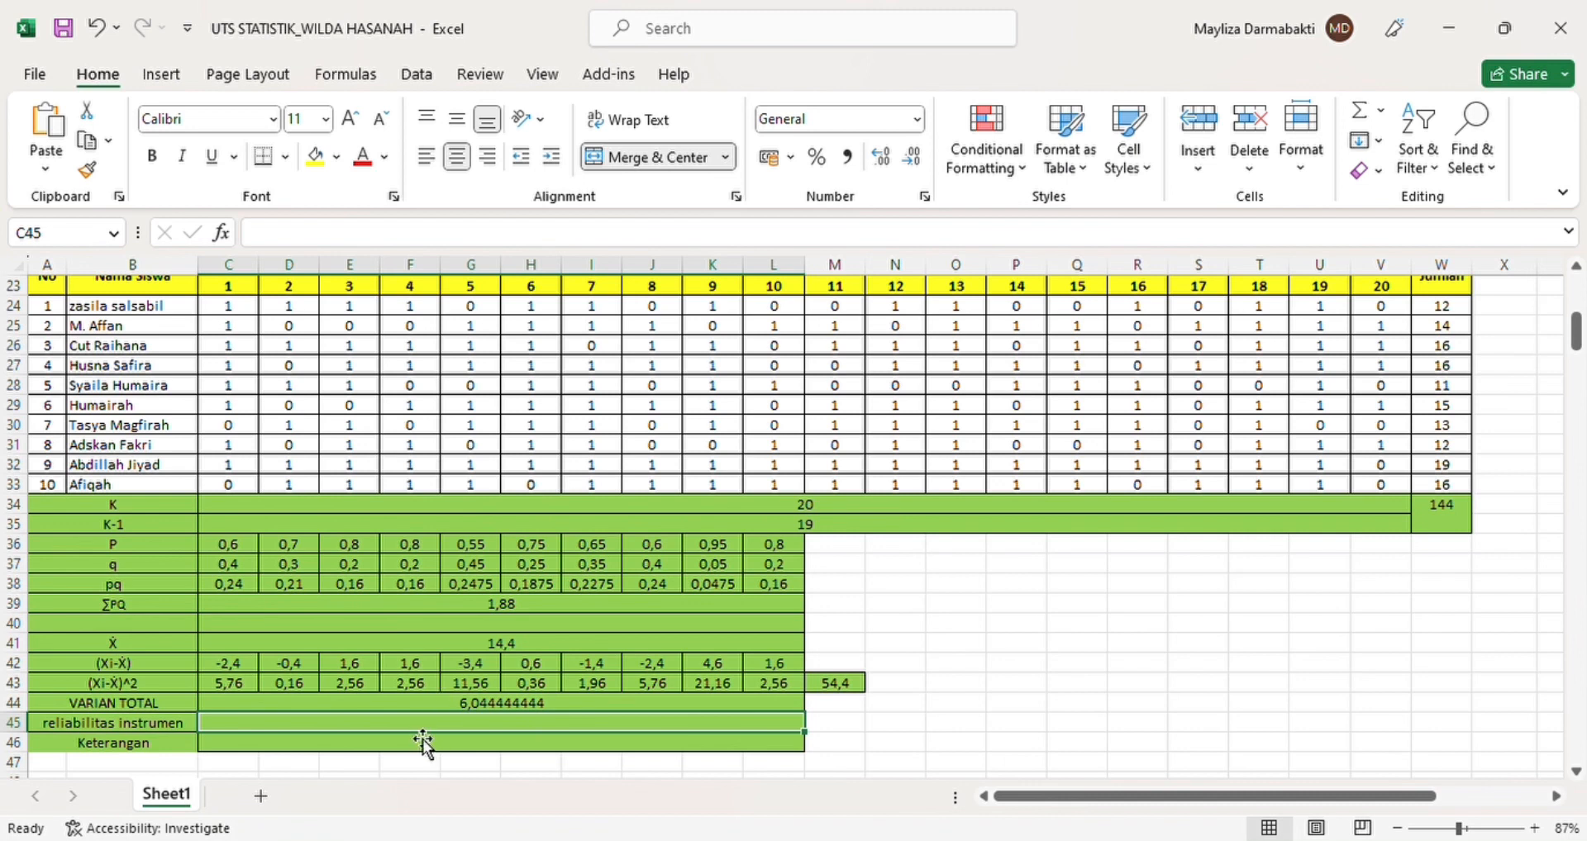
Calculate the instrument reliability in the reliabilitas instrumen row, cell C45, with the KR-20 formula =(C34/C35)*(C44-C39)/C44.
{"action": "type", "text": "="}
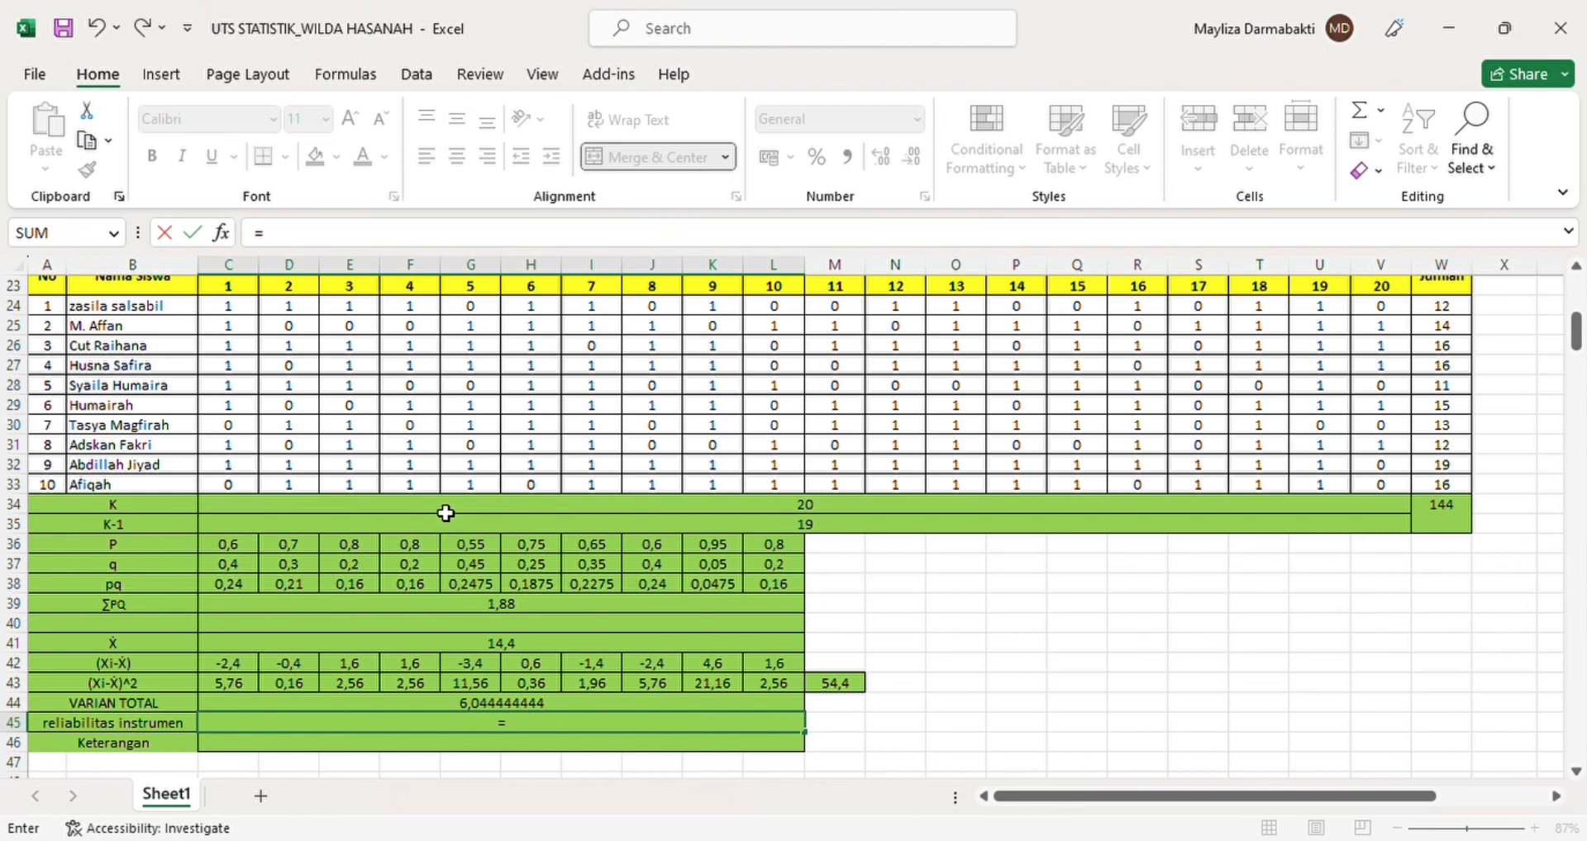
{"action": "type", "text": "("}
{"action": "left_click", "coordinate": [485, 519]}
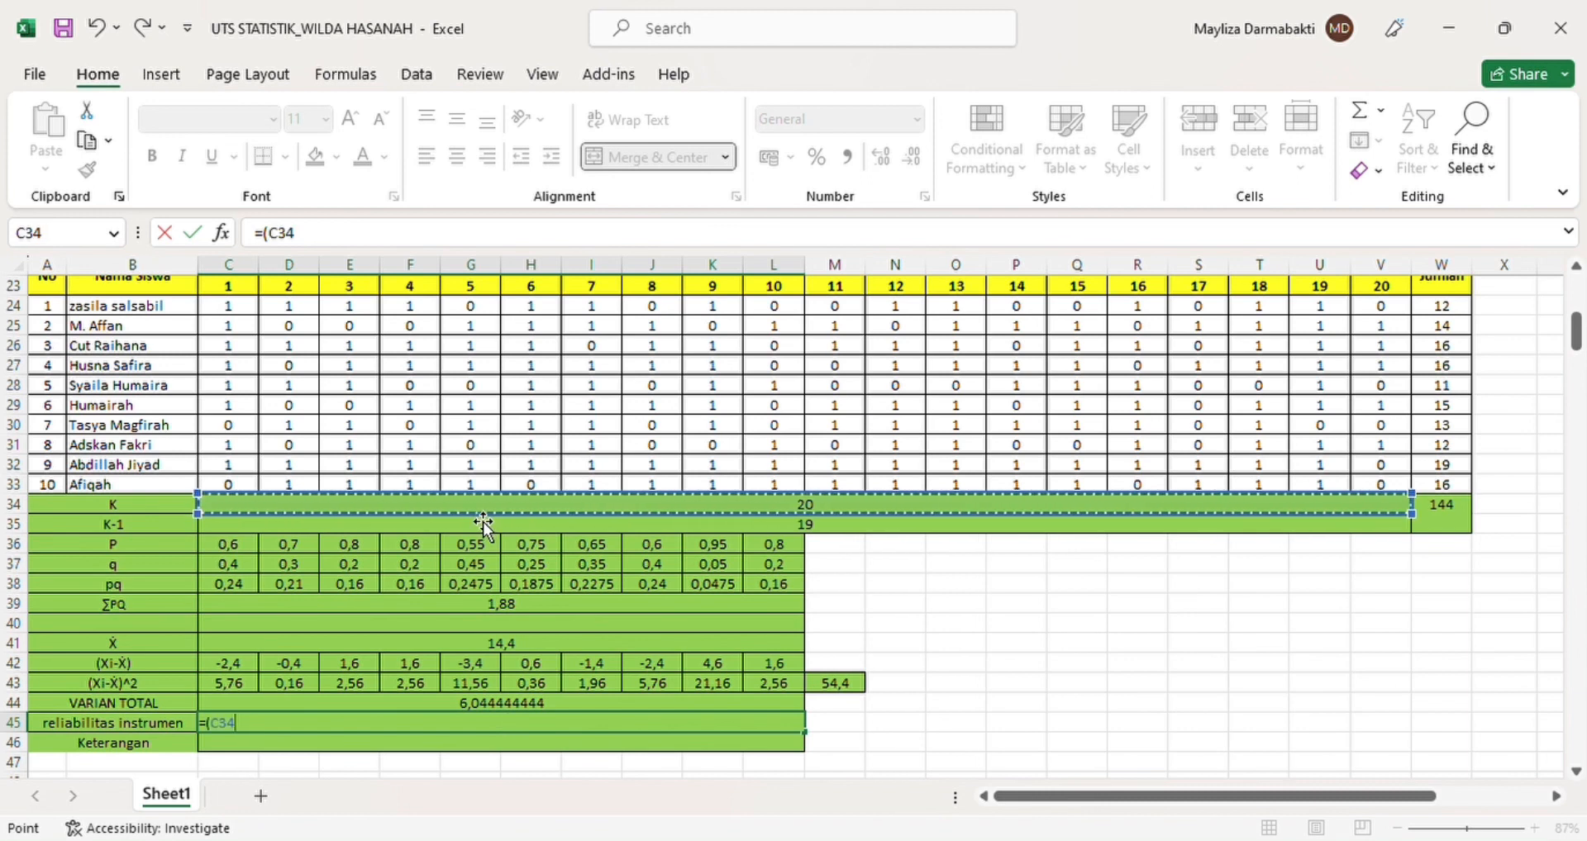
{"action": "type", "text": "/"}
{"action": "left_click", "coordinate": [331, 531]}
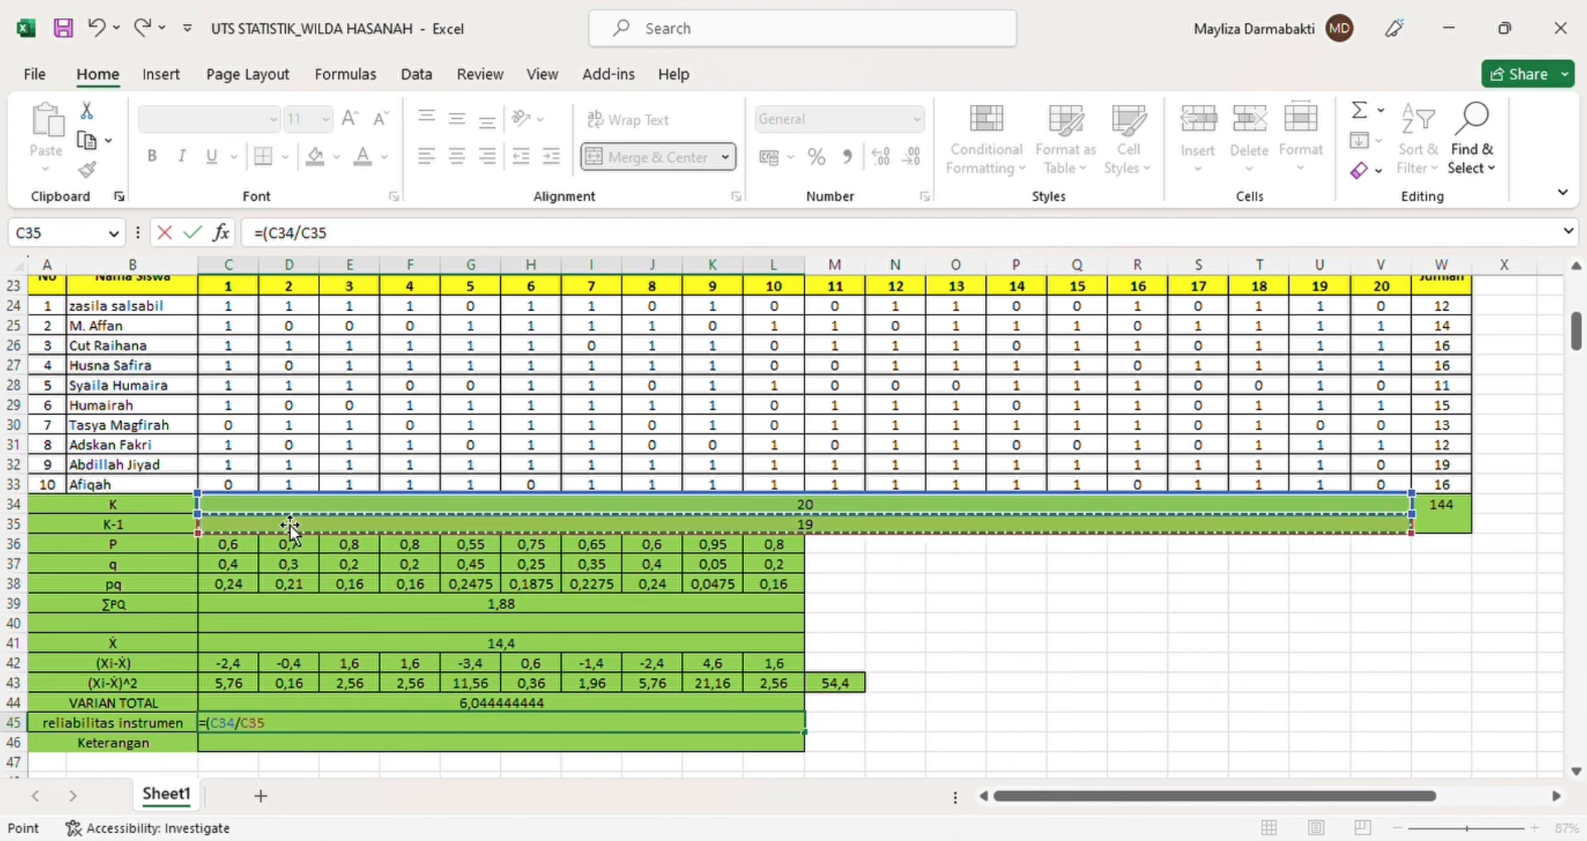
{"action": "type", "text": ")*("}
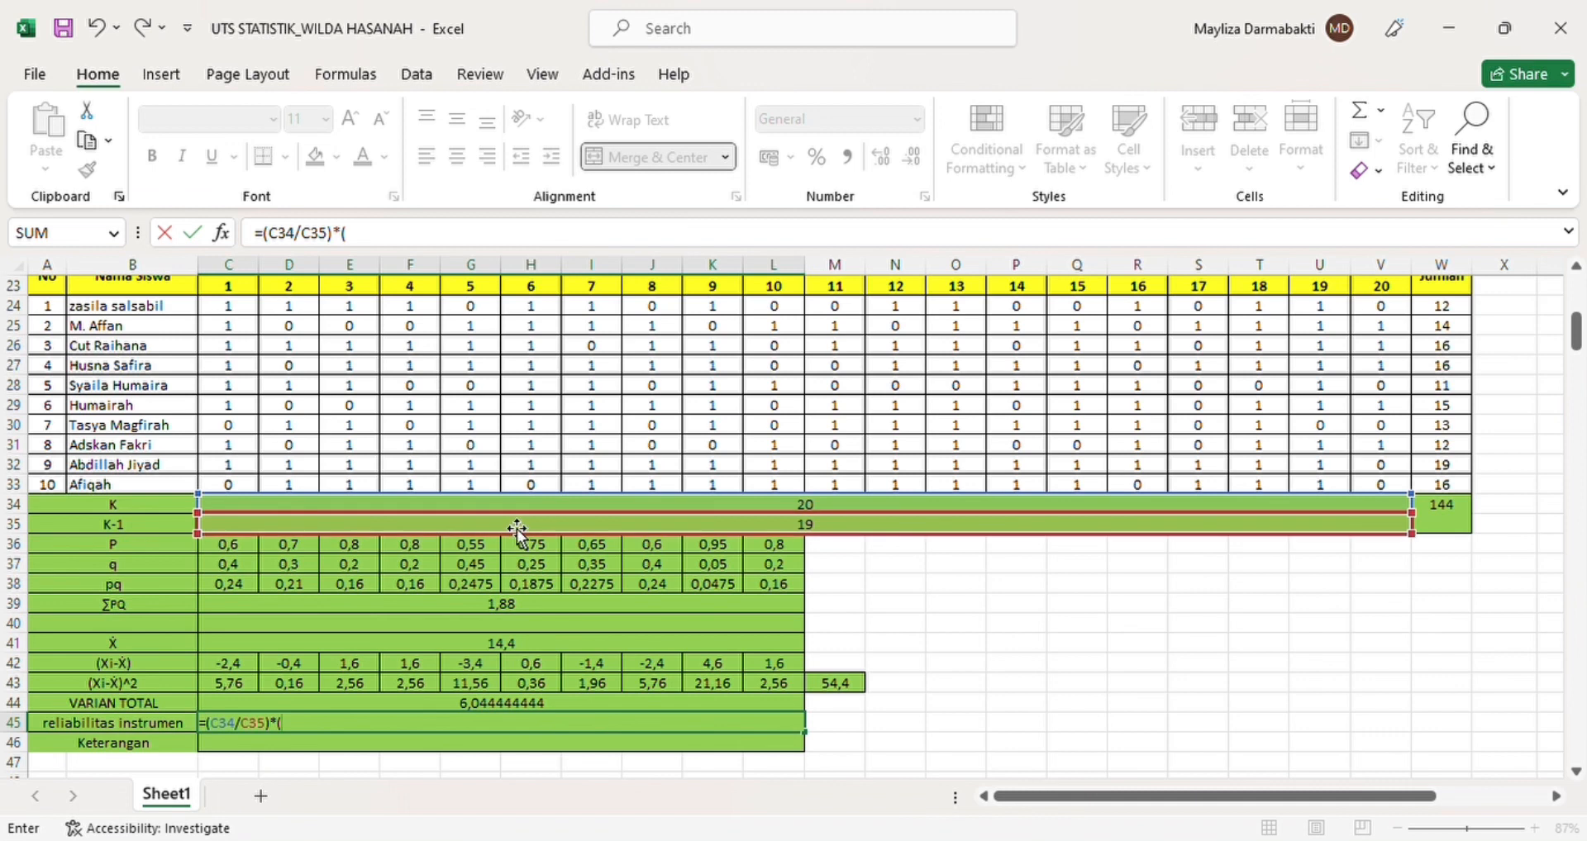
{"action": "left_click", "coordinate": [538, 706]}
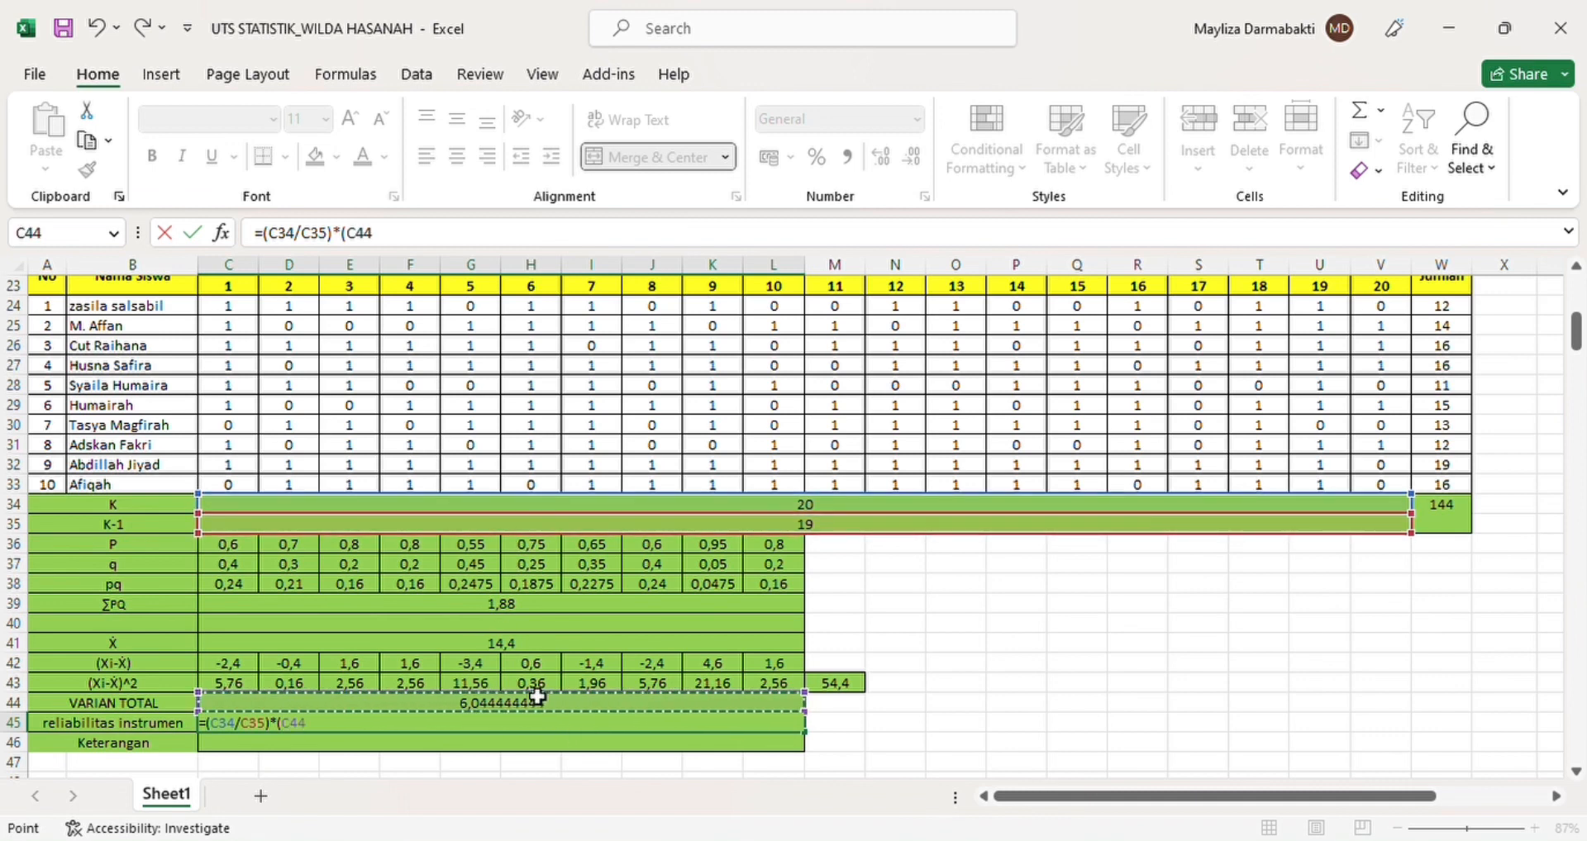
{"action": "type", "text": "-"}
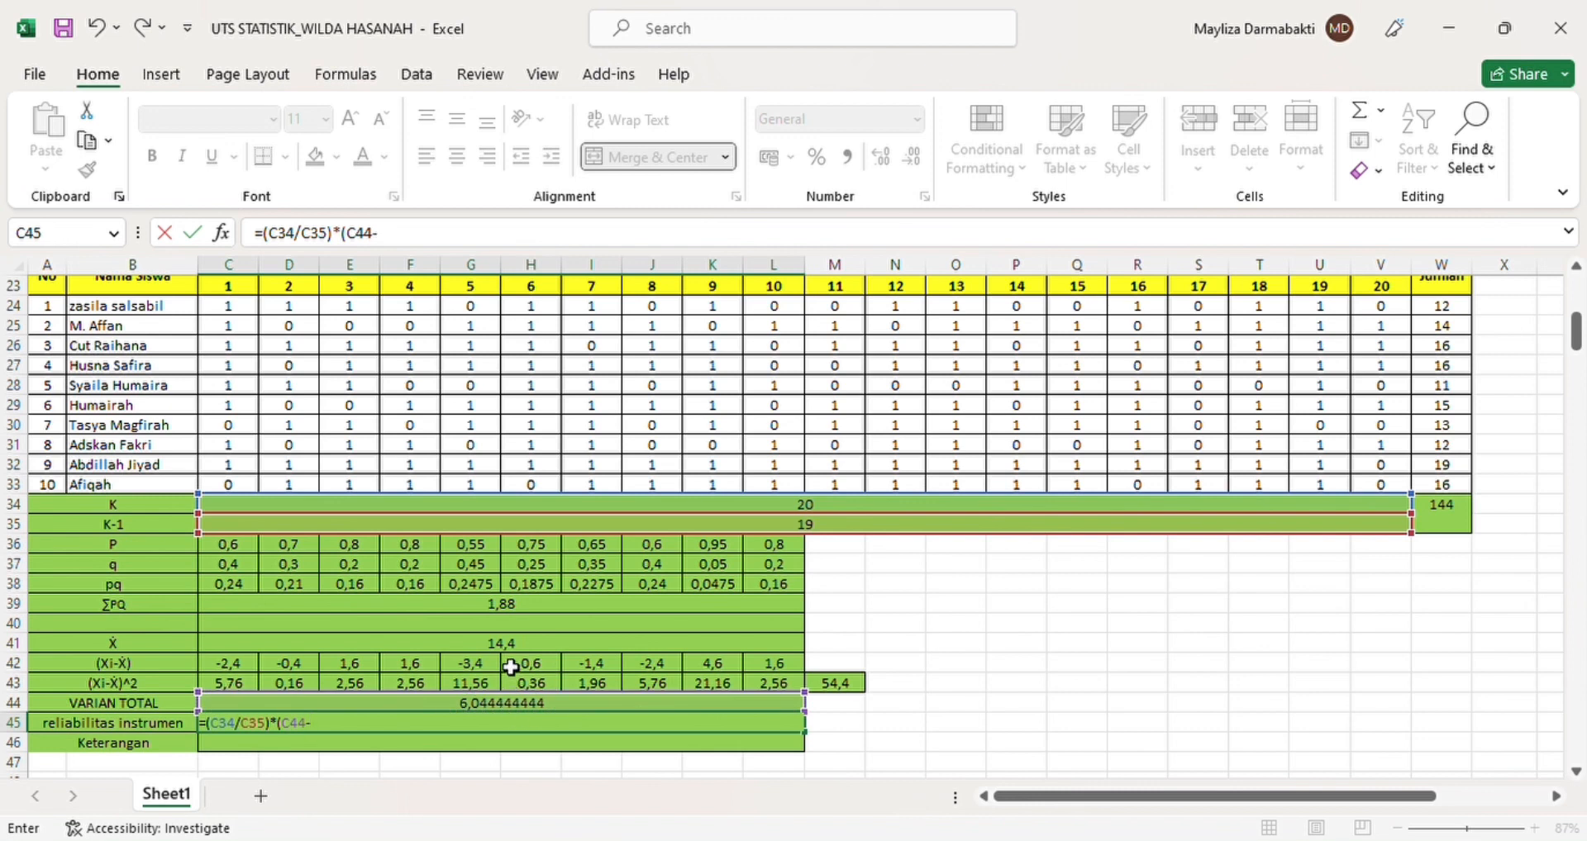
{"action": "left_click", "coordinate": [522, 607]}
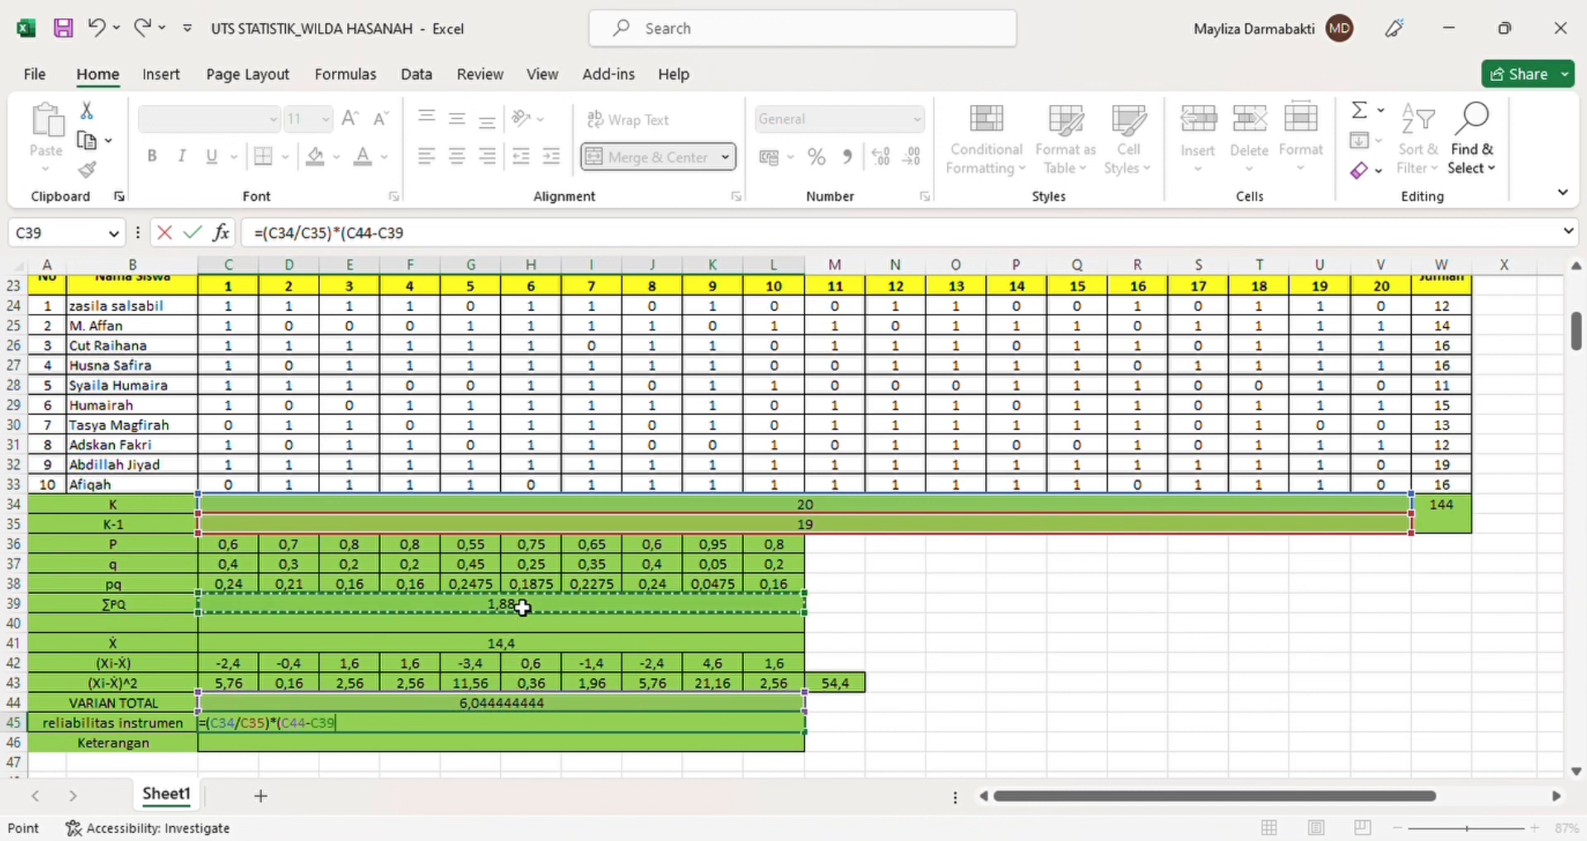
{"action": "type", "text": ")/"}
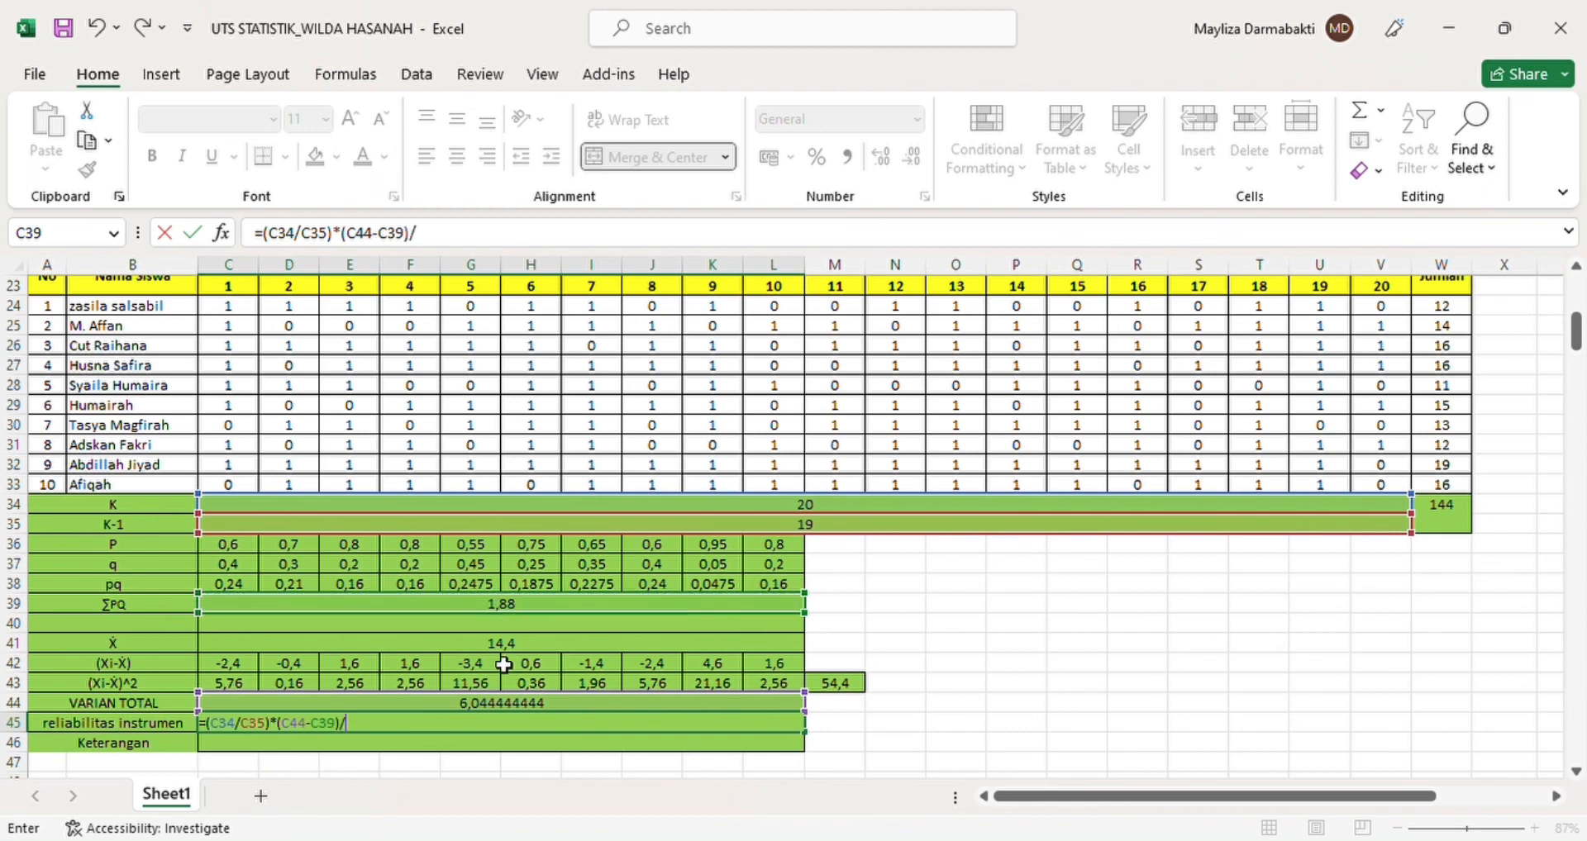
{"action": "left_click", "coordinate": [498, 708]}
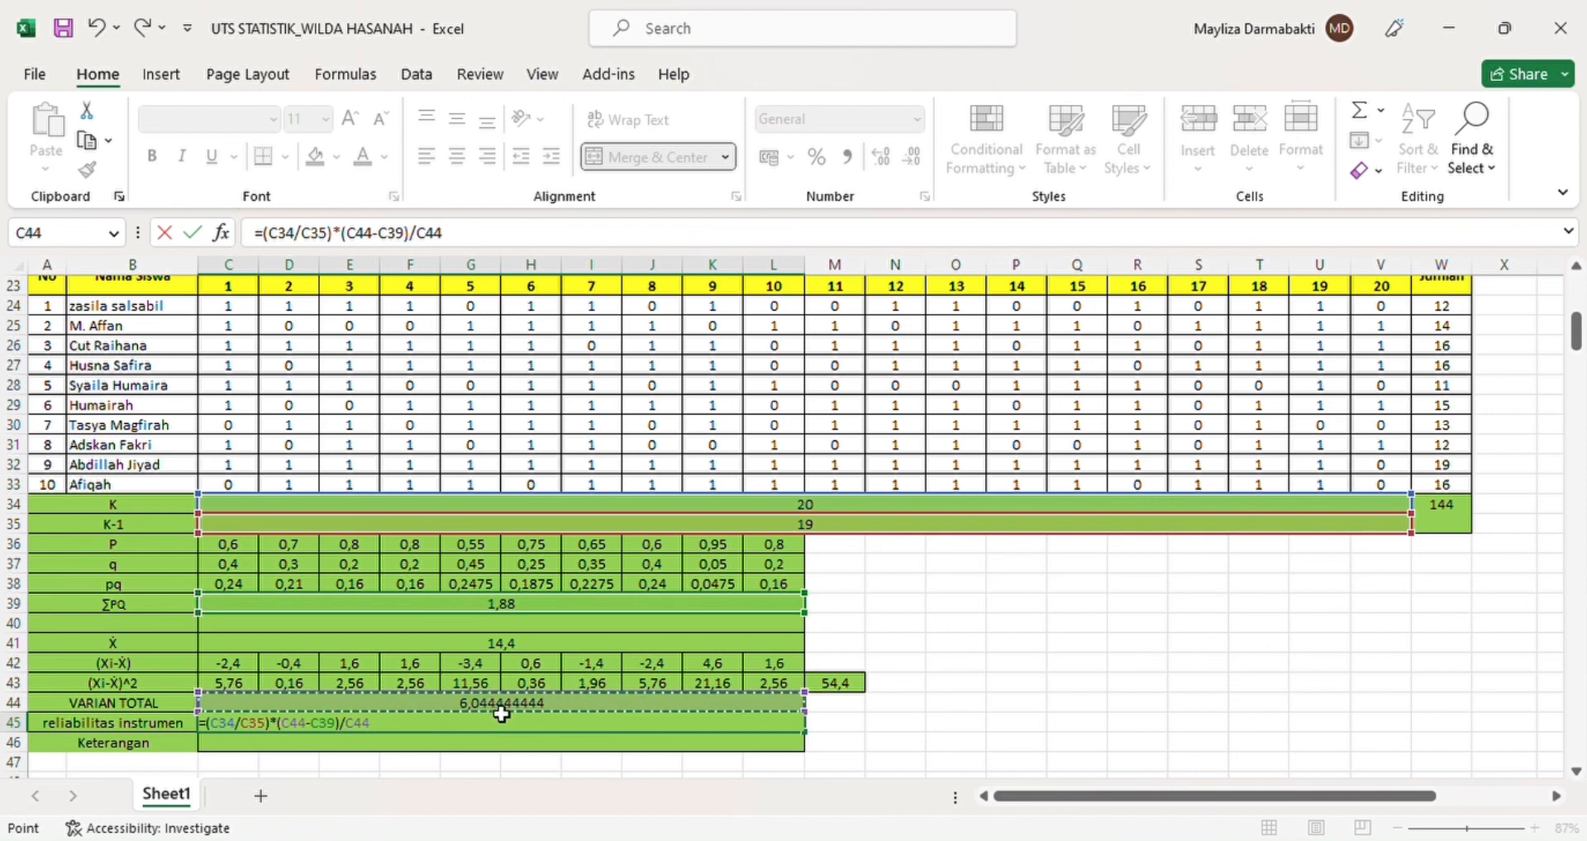
{"action": "key", "text": "Return"}
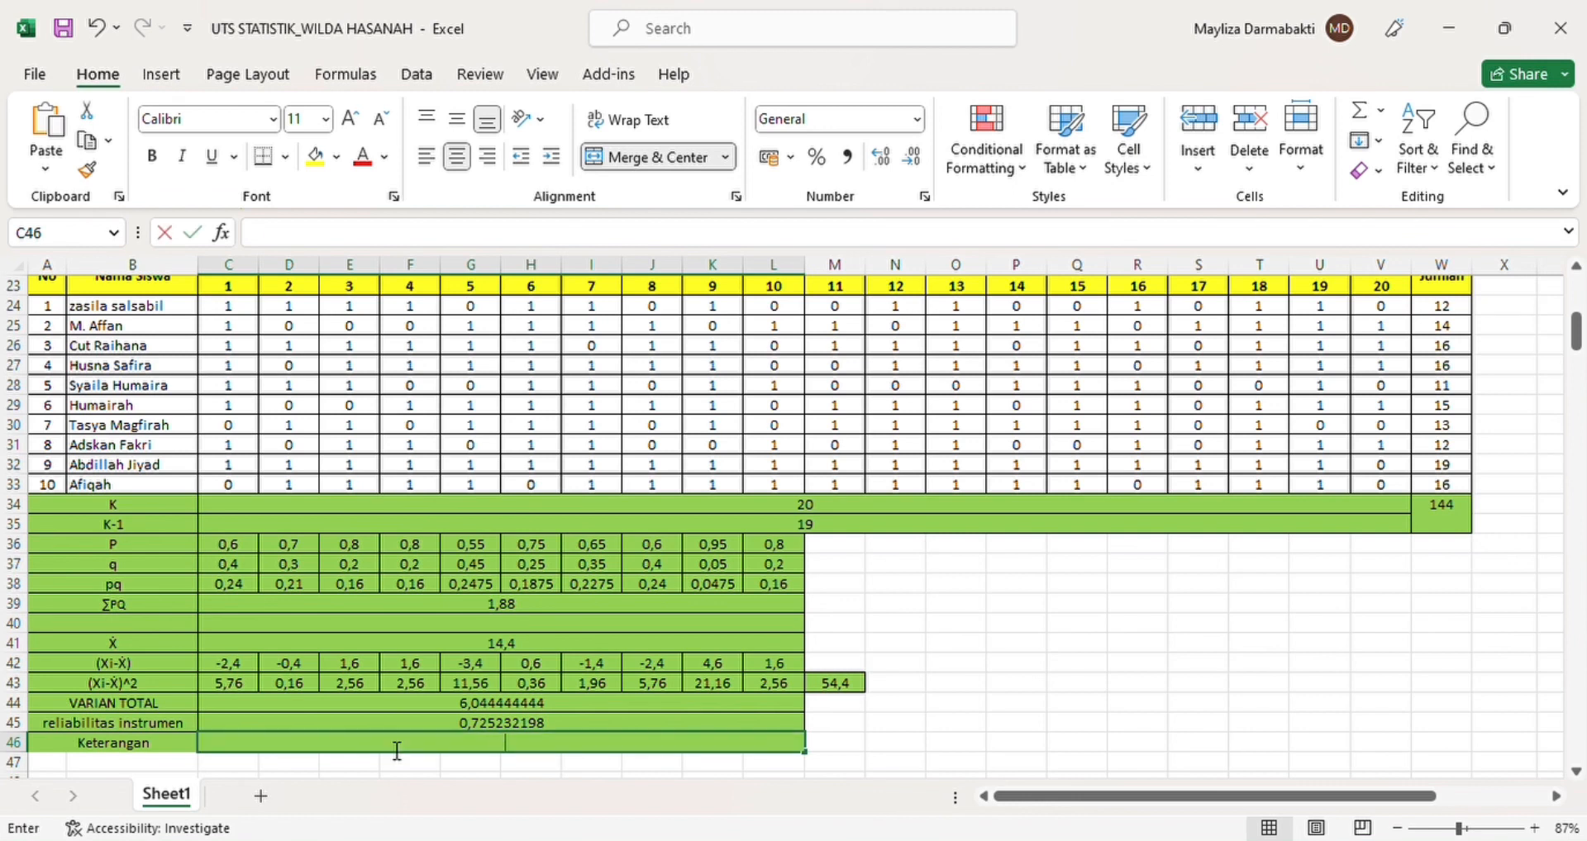
Write "Reliabel dengan kriteria Tinggi" in the Keterangan row, cell C46, and check it against the Tabel 3.1 reliability criteria.
{"action": "type", "text": "re"}
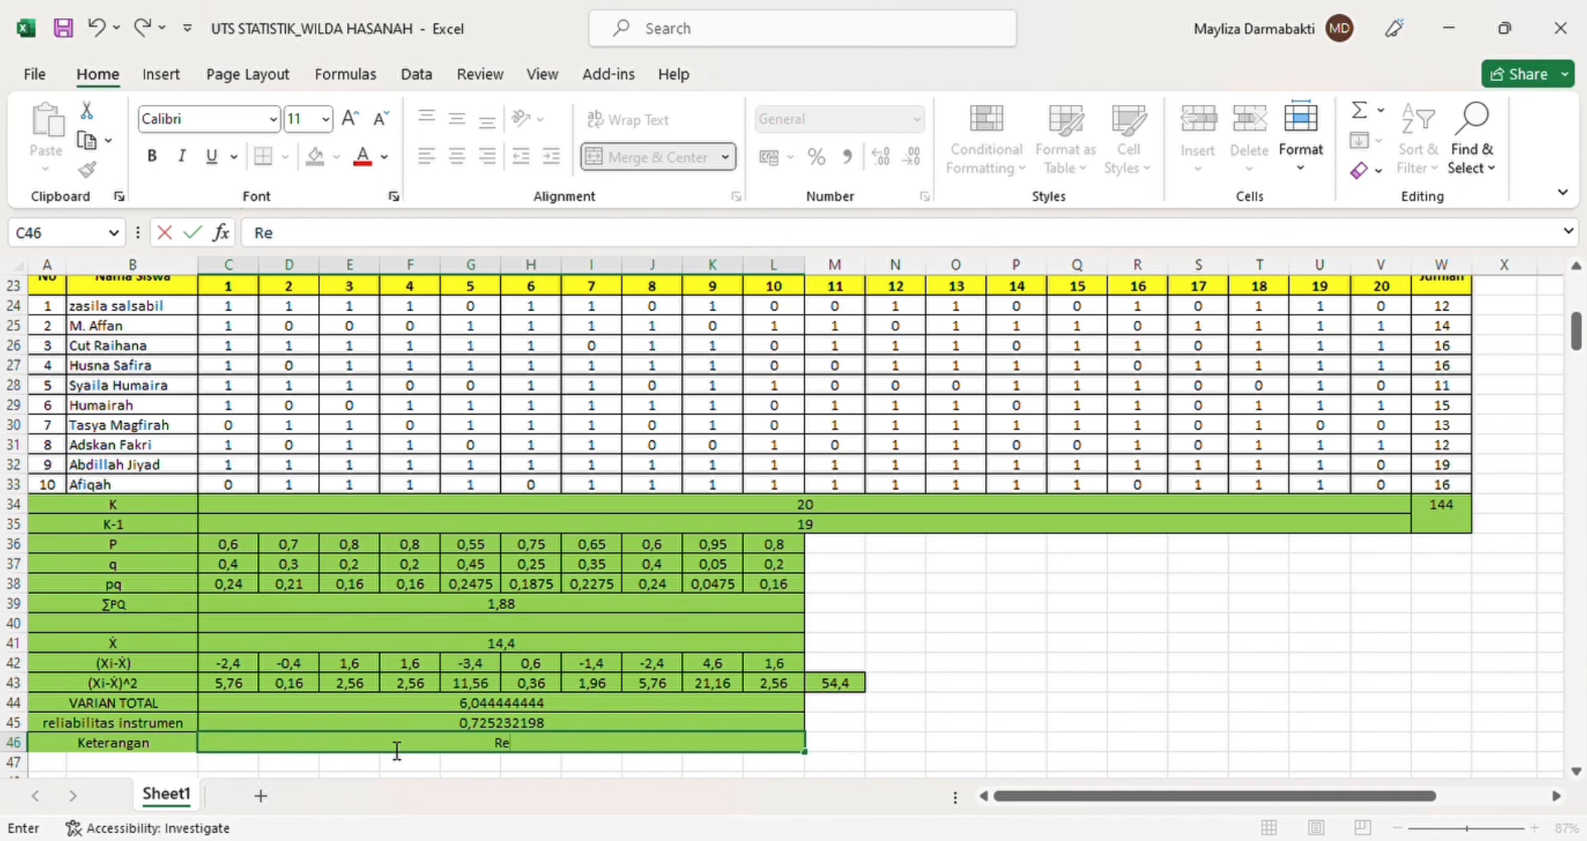
{"action": "type", "text": "liabel deng"}
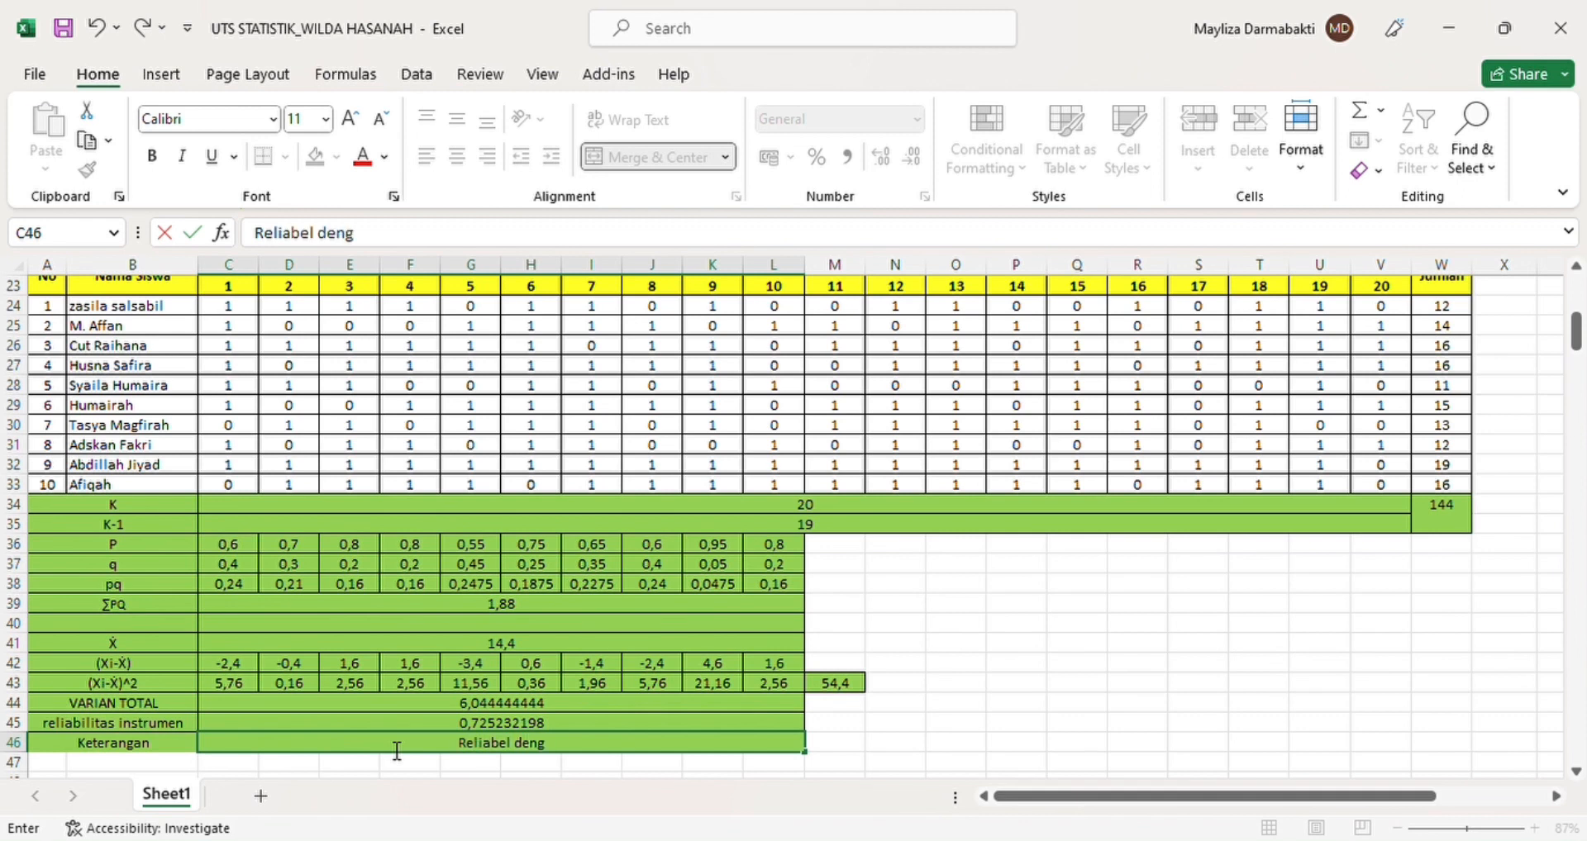
{"action": "type", "text": "an kr"}
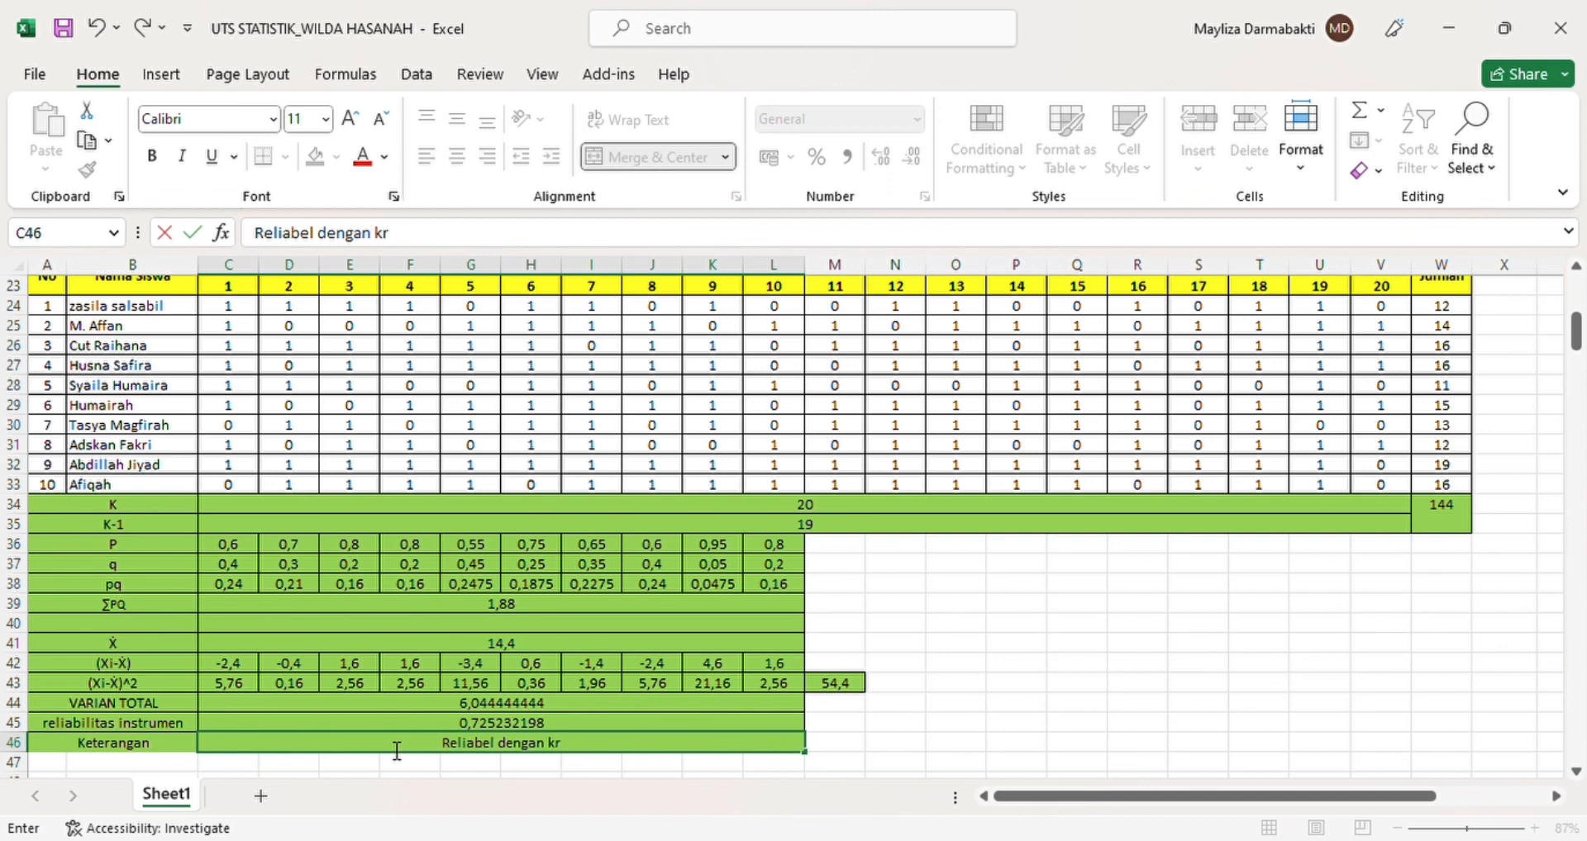
{"action": "type", "text": "iteria"}
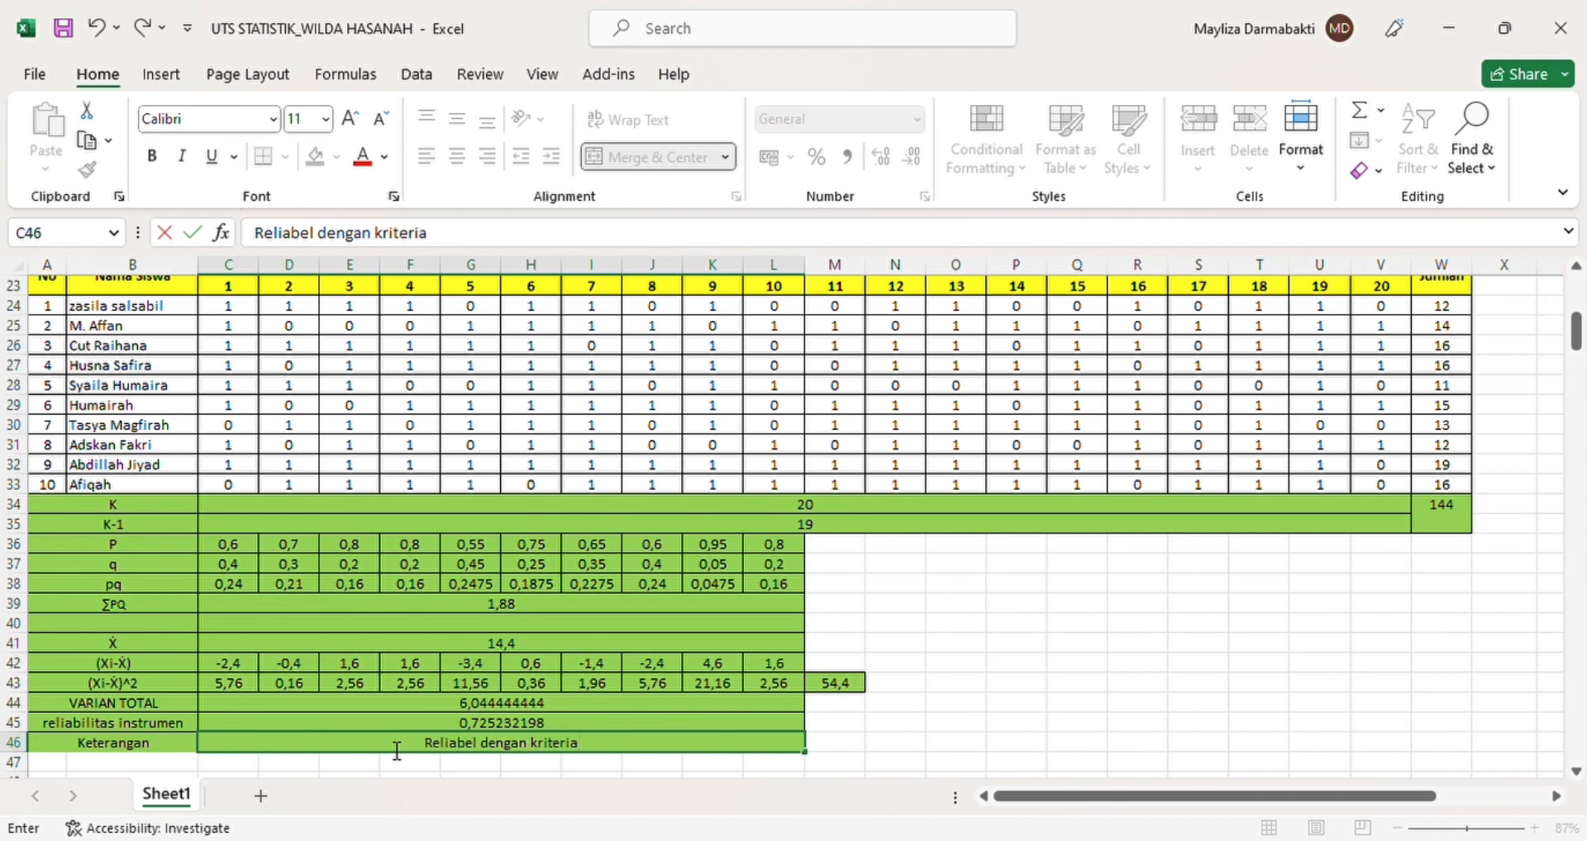
{"action": "type", "text": " Tinggi"}
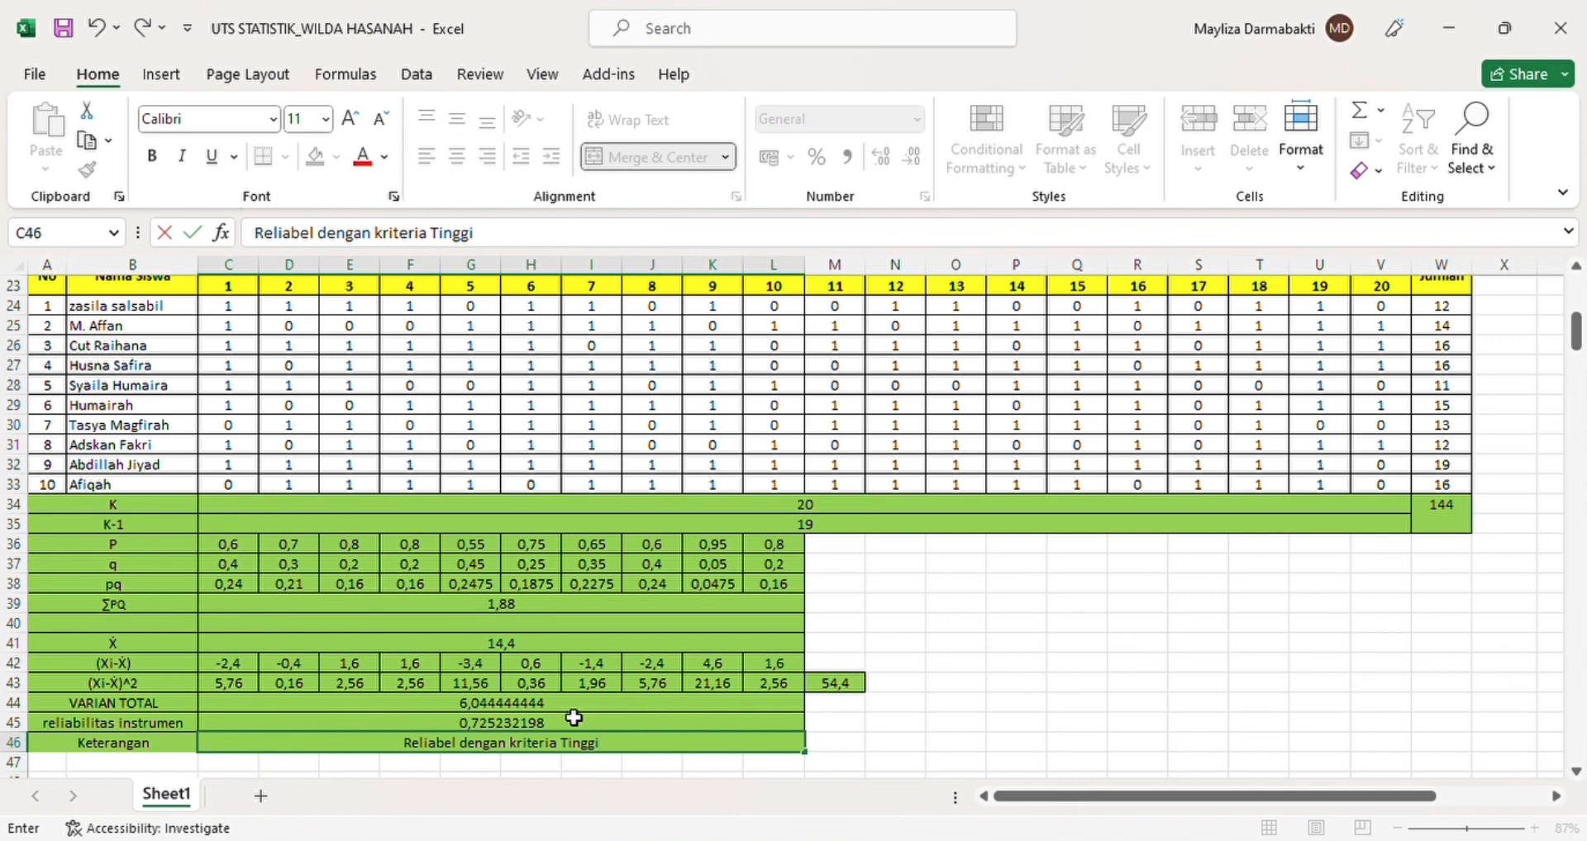
{"action": "scroll", "coordinate": [575, 702], "scroll_direction": "down", "scroll_amount": 3}
{"action": "scroll", "coordinate": [578, 695], "scroll_direction": "down", "scroll_amount": 1}
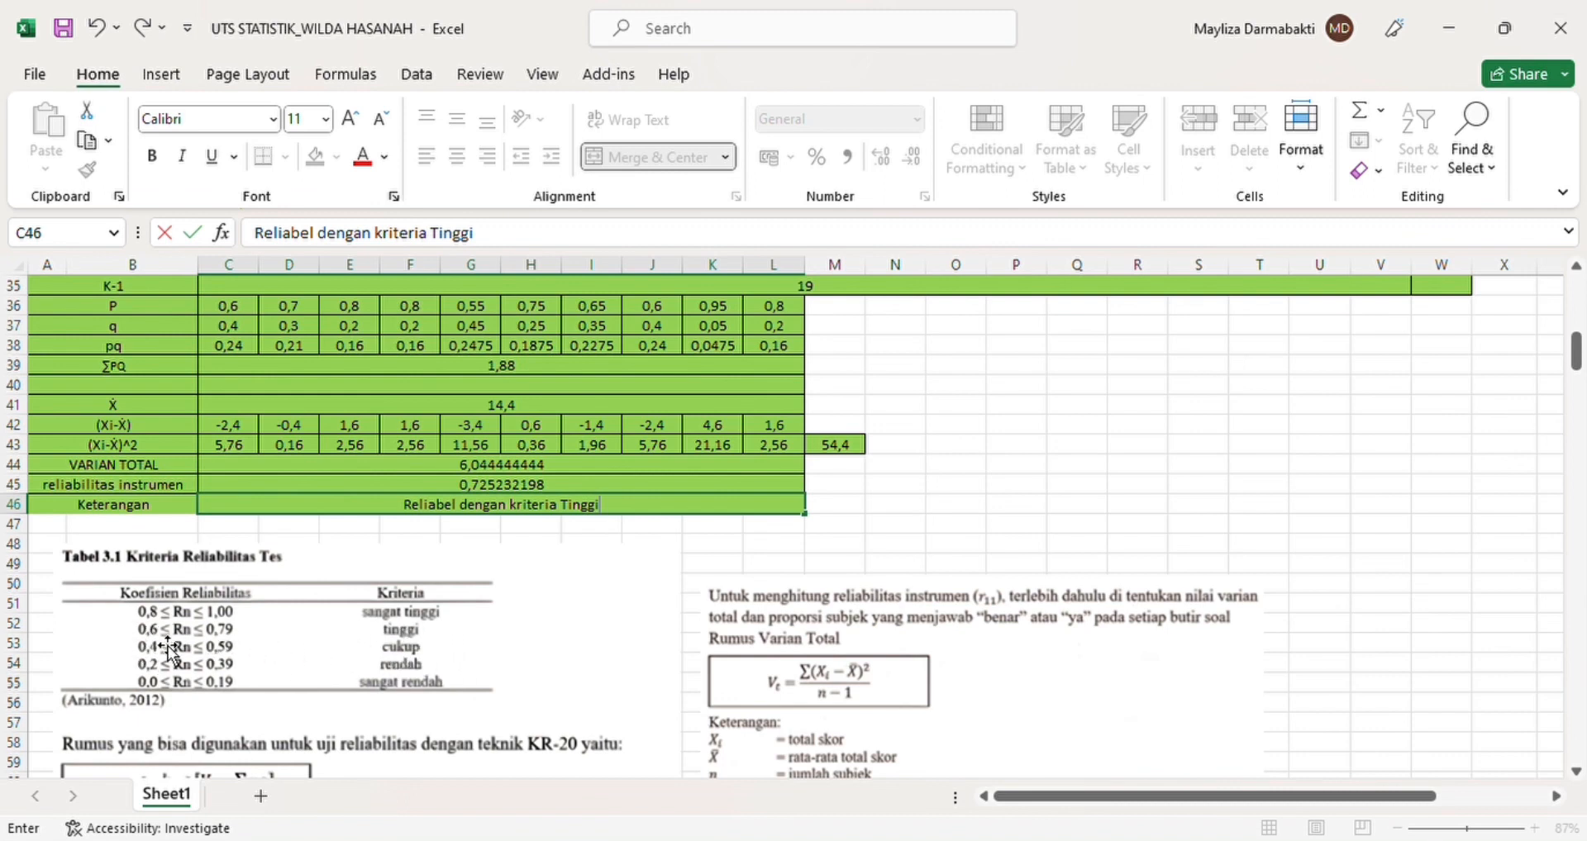
{"action": "scroll", "coordinate": [579, 658], "scroll_direction": "up", "scroll_amount": 4}
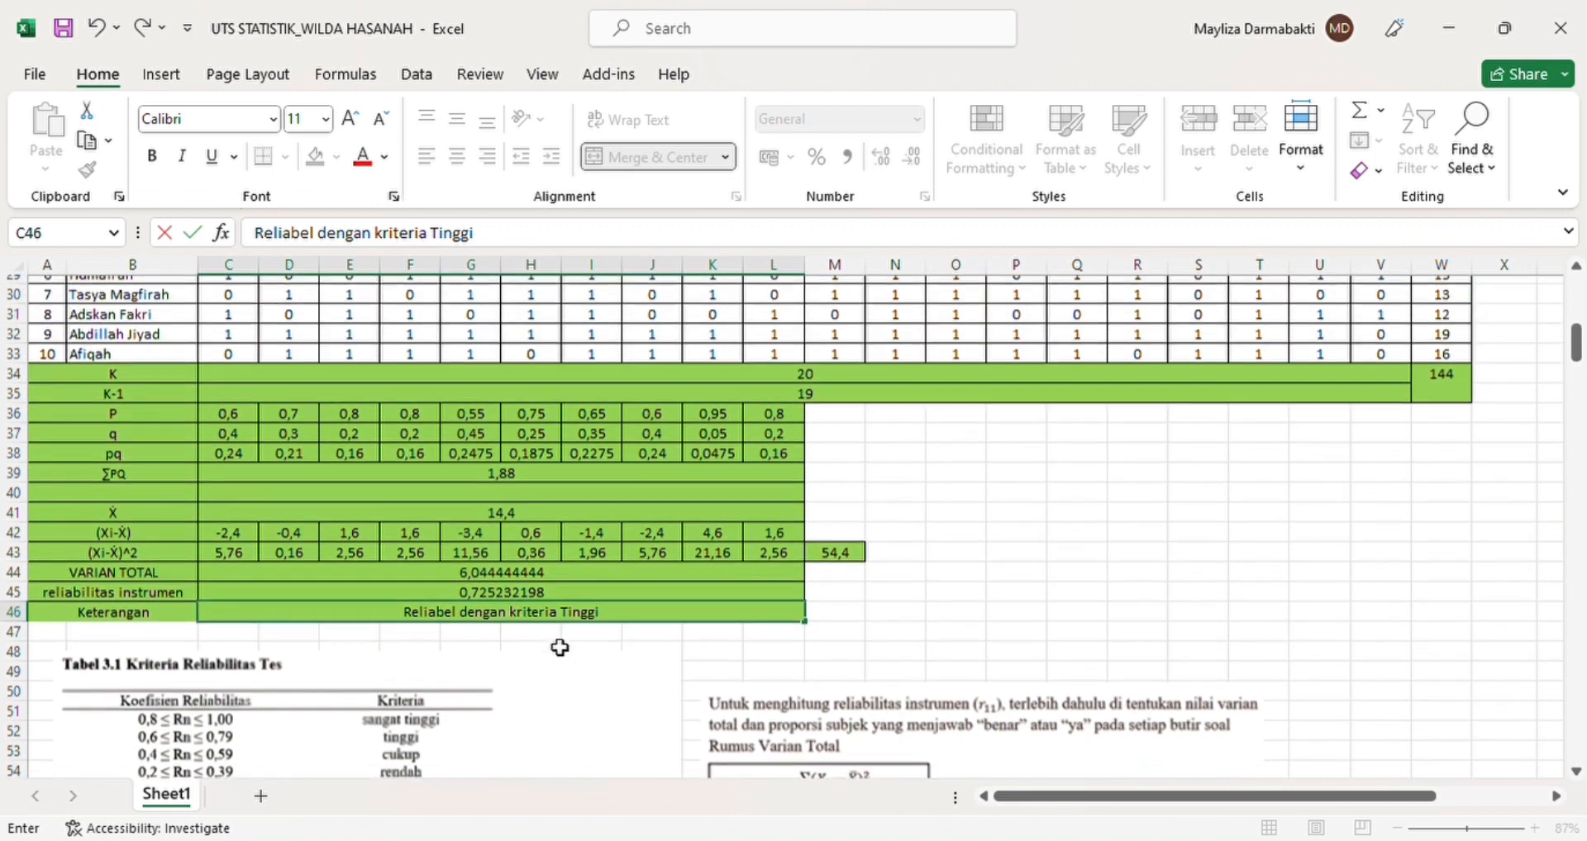